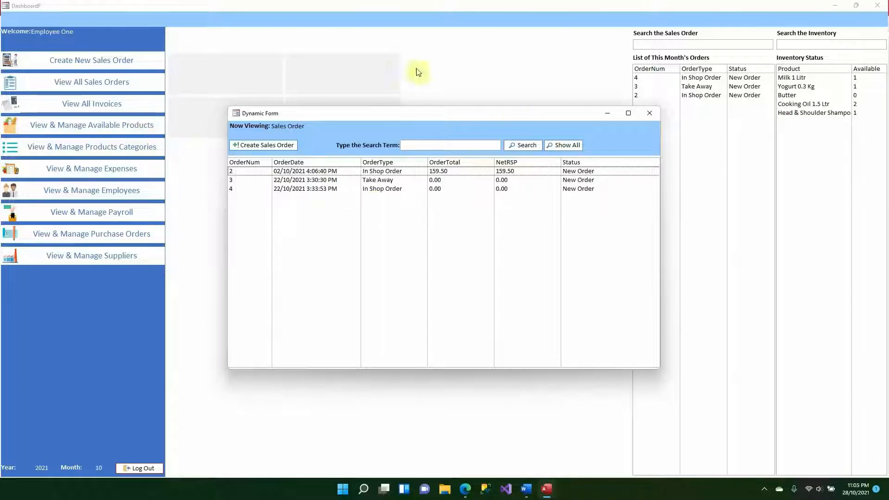
# Step: Close the sales order list, and open the invoices list to view its columns before closing it
pyautogui.moveTo(474, 115)
pyautogui.mouseDown()
pyautogui.moveTo(474, 96)
pyautogui.moveTo(477, 112)
pyautogui.mouseUp()
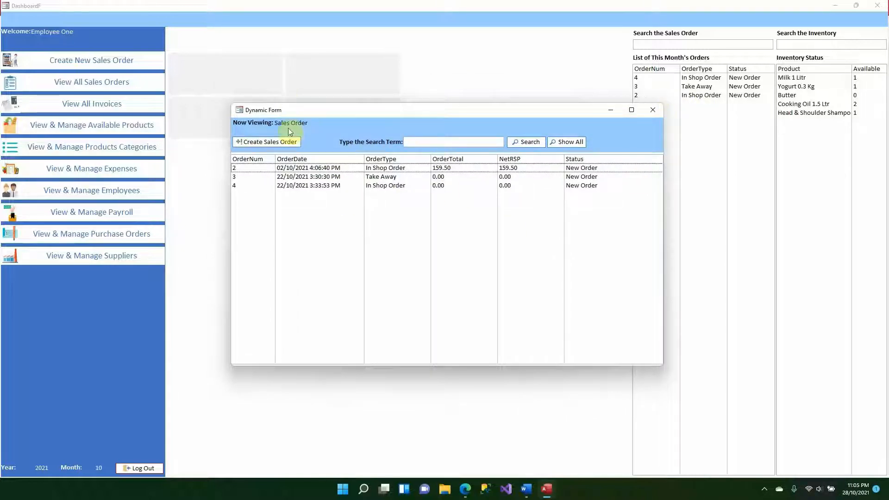
pyautogui.click(651, 110)
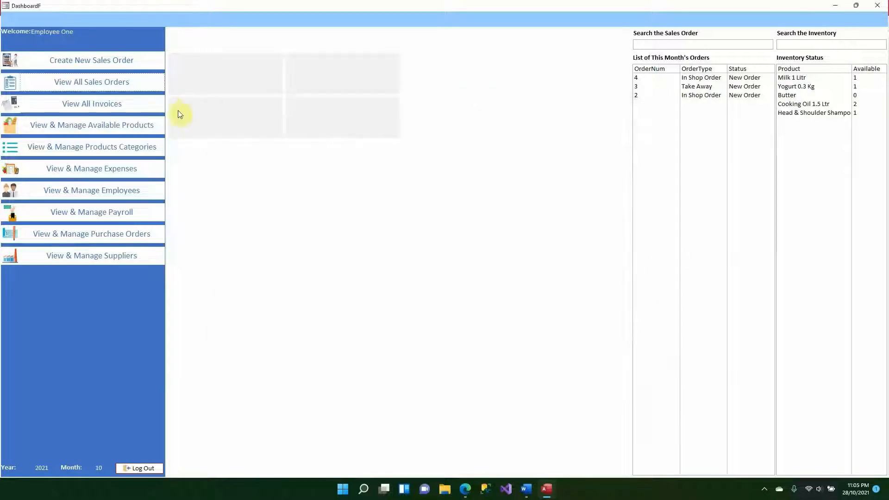
pyautogui.click(145, 111)
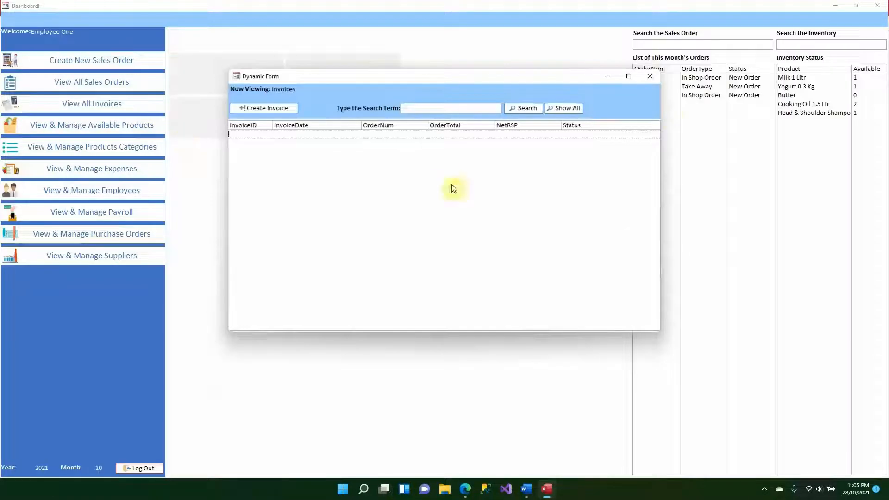
pyautogui.click(649, 77)
# Step: Open the available products list, look over the Butter and Head & Shoulder Shampoo rows, and close it
pyautogui.click(122, 124)
pyautogui.click(481, 151)
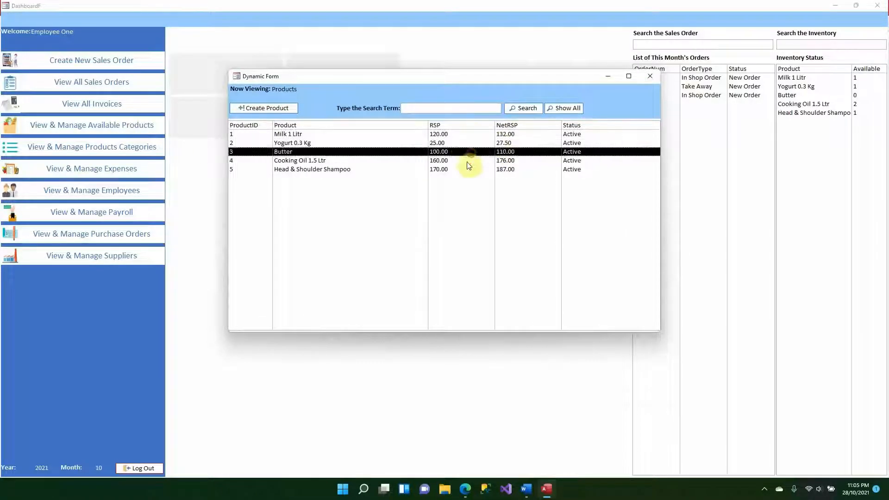
pyautogui.click(465, 169)
pyautogui.click(650, 75)
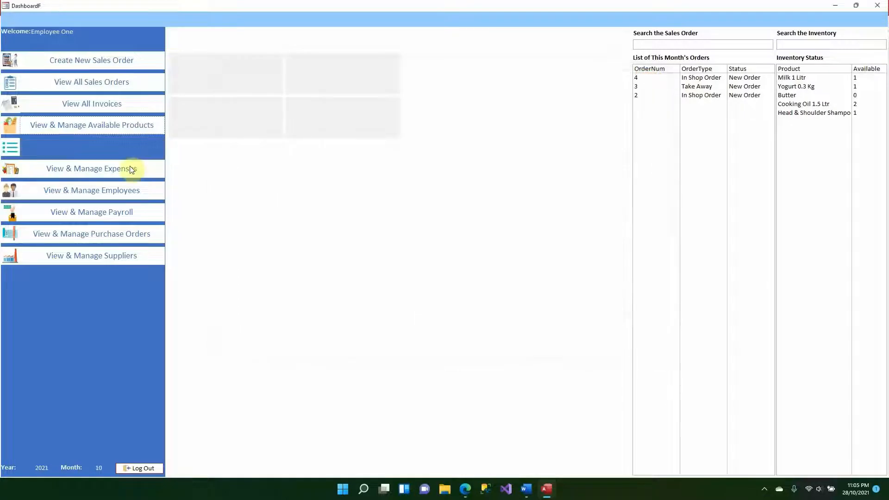
# Step: View the expenses, purchase orders and payroll lists in turn, closing each one
pyautogui.click(133, 176)
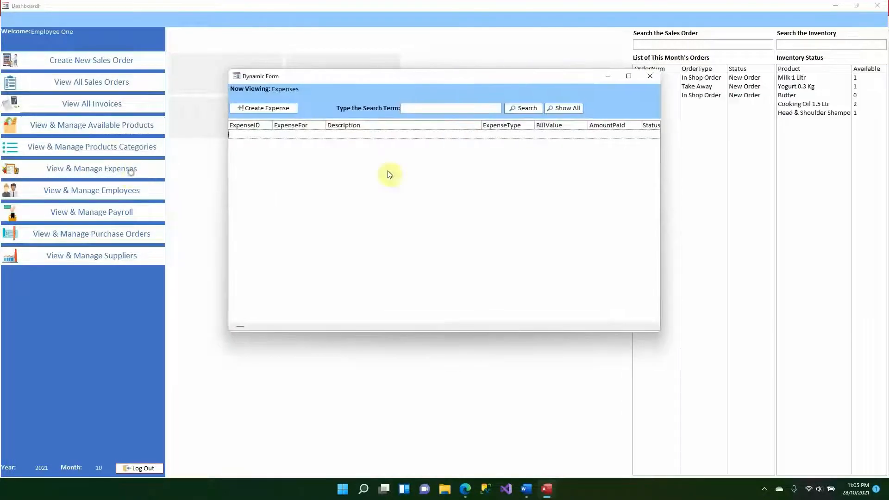
pyautogui.click(652, 77)
pyautogui.click(55, 238)
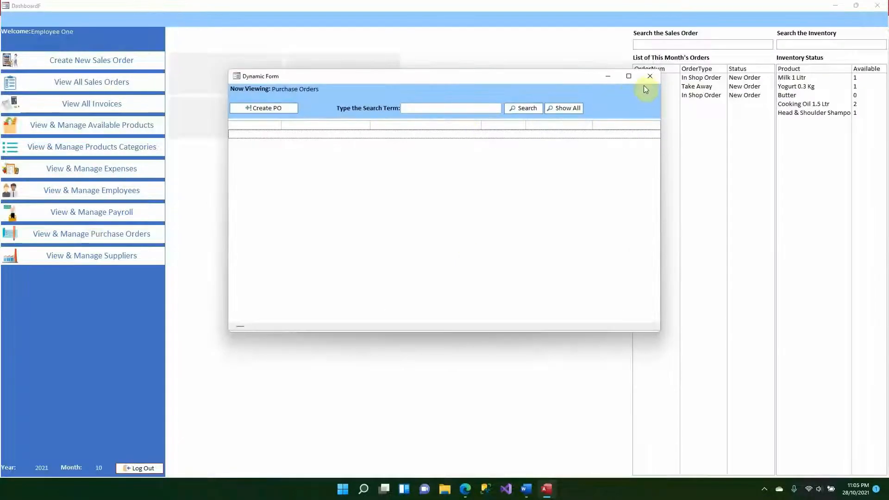
pyautogui.click(647, 76)
pyautogui.click(54, 216)
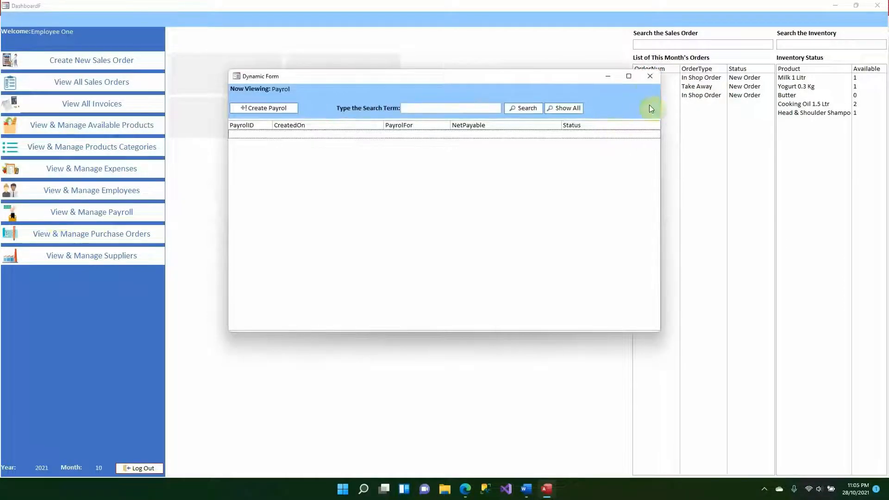
pyautogui.click(651, 78)
# Step: Open the list of all sales orders, enter 4 as the search term and select the row of order 2
pyautogui.click(108, 83)
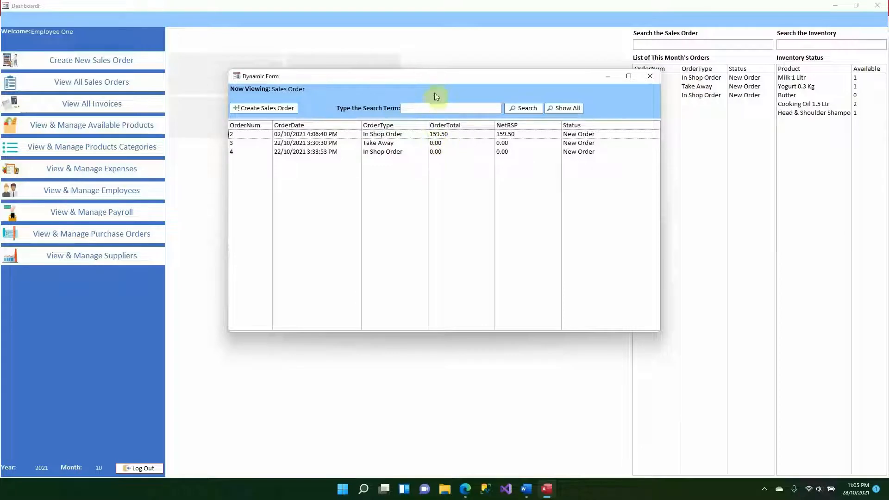
pyautogui.moveTo(434, 80); pyautogui.dragTo(429, 110)
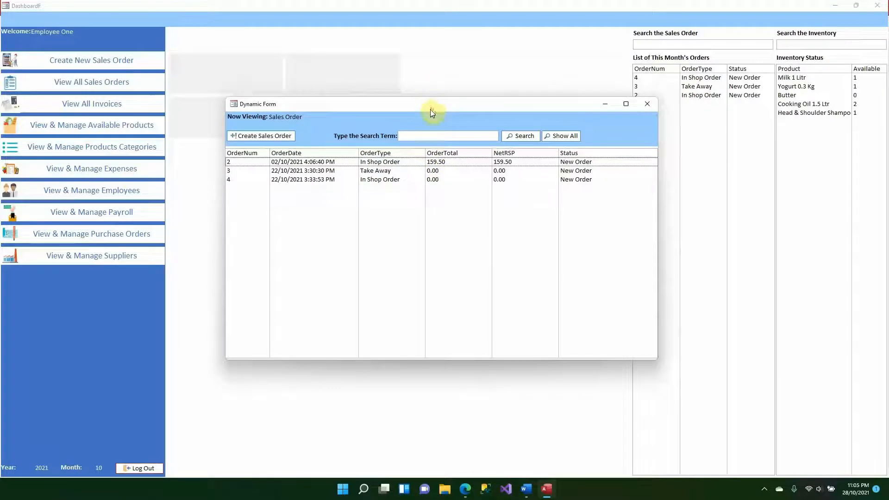
pyautogui.click(421, 137)
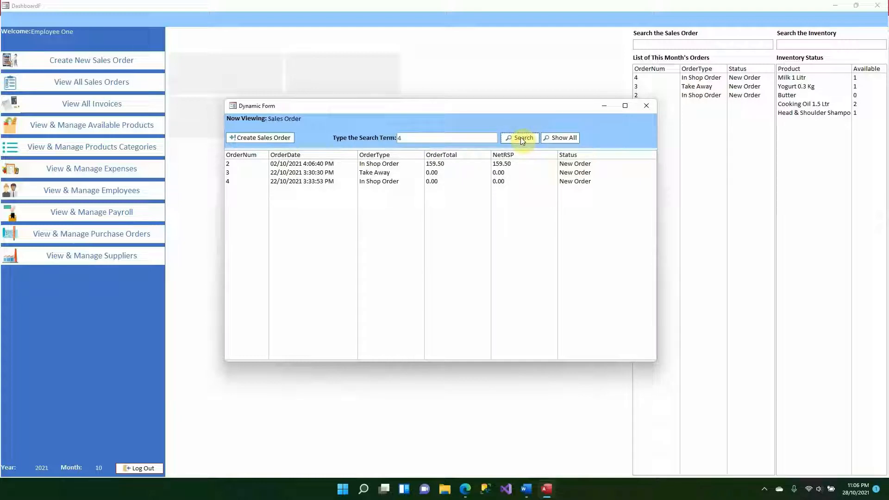
pyautogui.moveTo(480, 138); pyautogui.dragTo(357, 138)
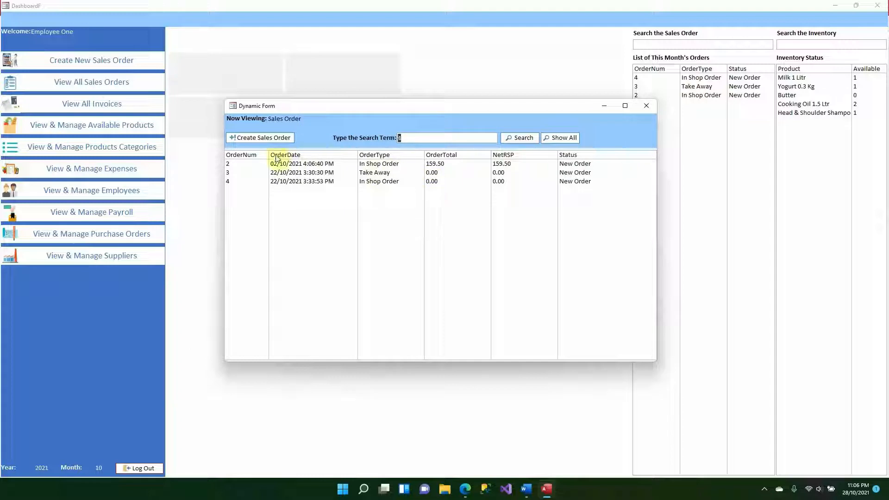
pyautogui.click(255, 140)
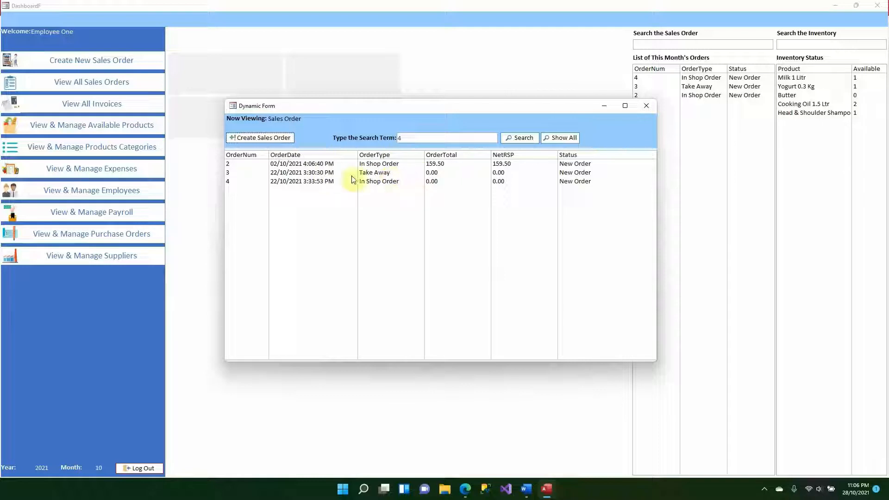
pyautogui.click(319, 172)
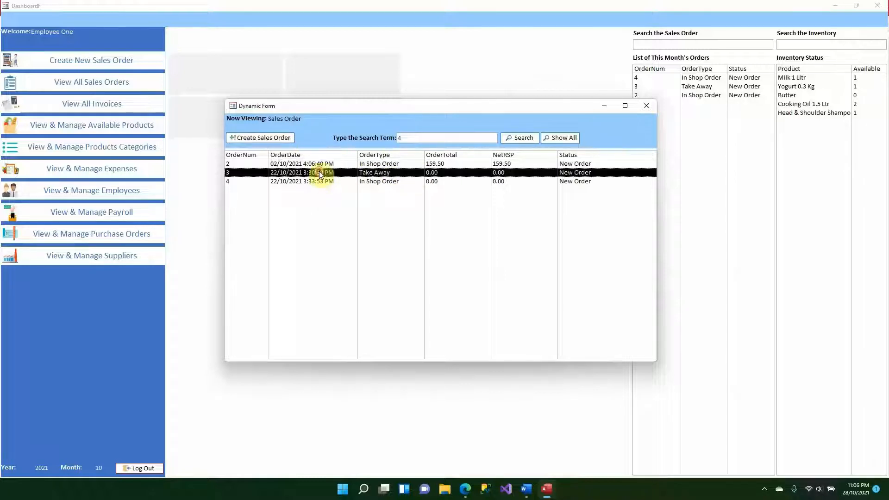
pyautogui.click(117, 82)
pyautogui.click(404, 167)
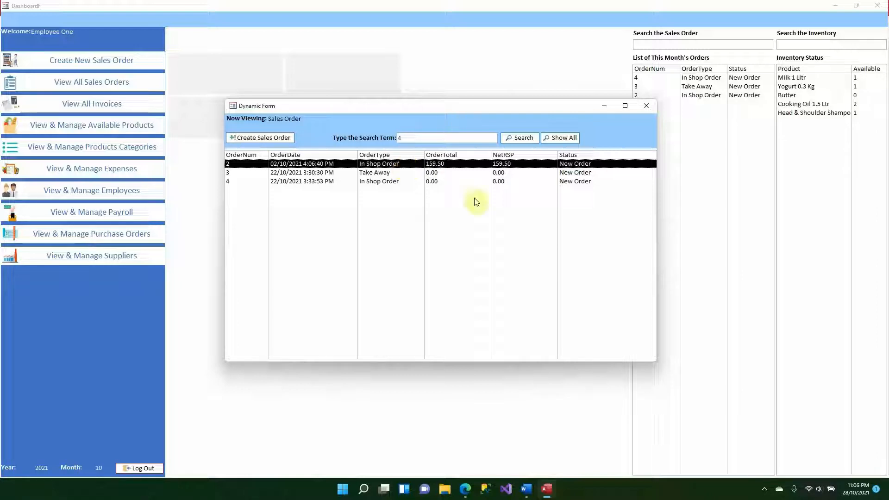
# Step: Switch to the Edge browser and look through the courses on the Loop Learnings home page before returning to Access
pyautogui.click(465, 488)
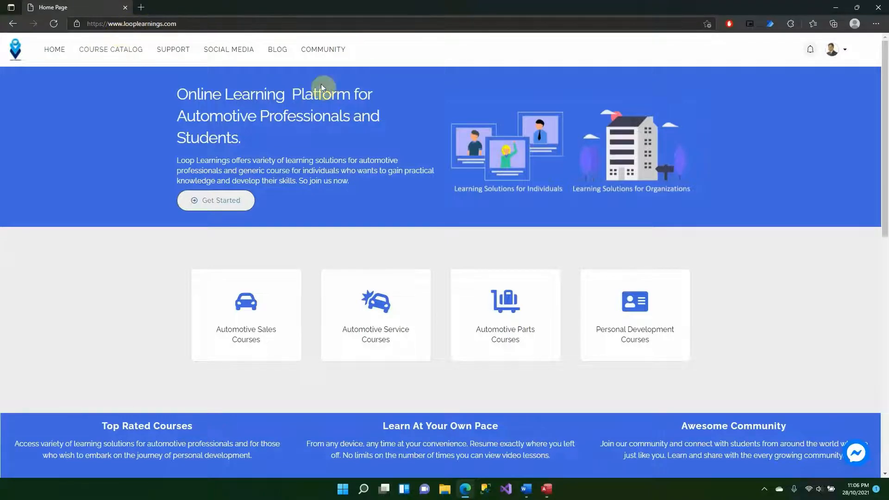
pyautogui.scroll(-10, 238, 244)
pyautogui.scroll(3, 205, 259)
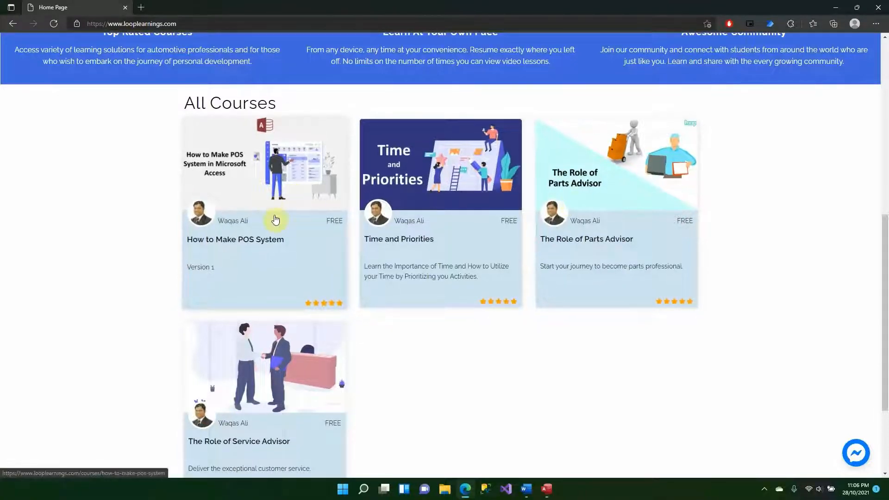
pyautogui.click(547, 491)
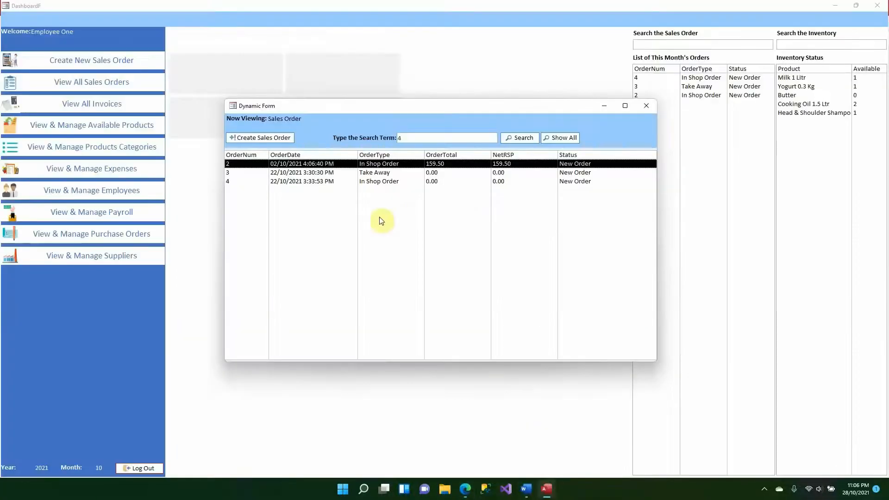
# Step: In Edge, examine the curriculum and reviews of the How to Make POS System course, and return to the site's home page
pyautogui.click(463, 490)
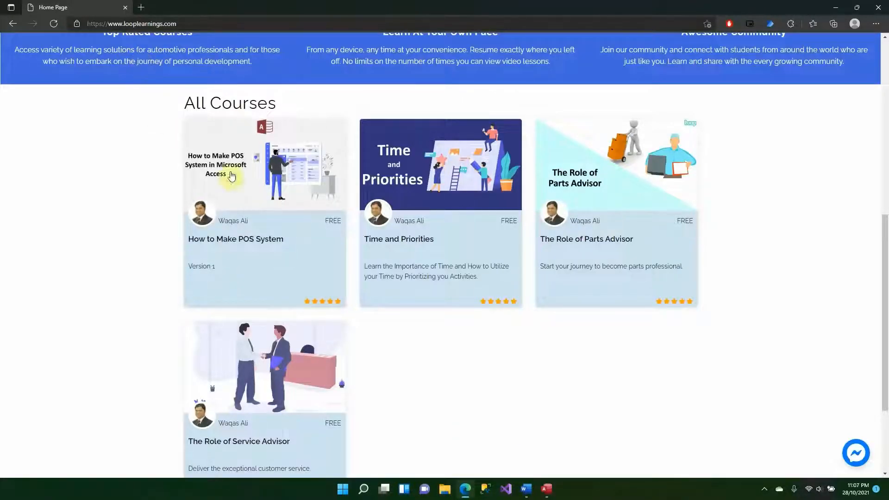
pyautogui.click(219, 157)
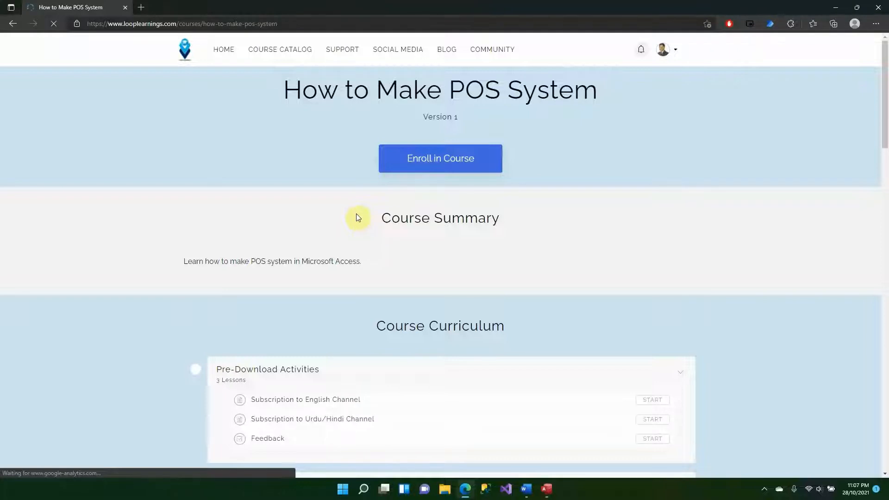
pyautogui.scroll(-5, 358, 218)
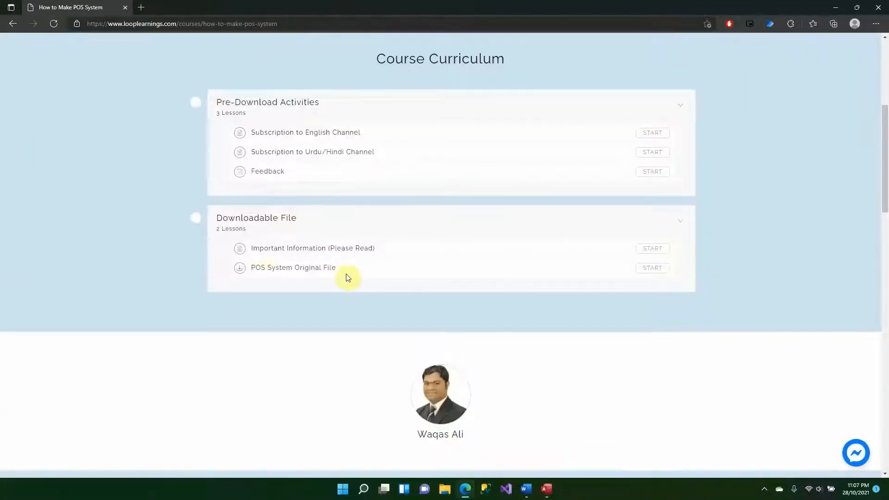
pyautogui.scroll(-10, 343, 274)
pyautogui.scroll(-3, 342, 268)
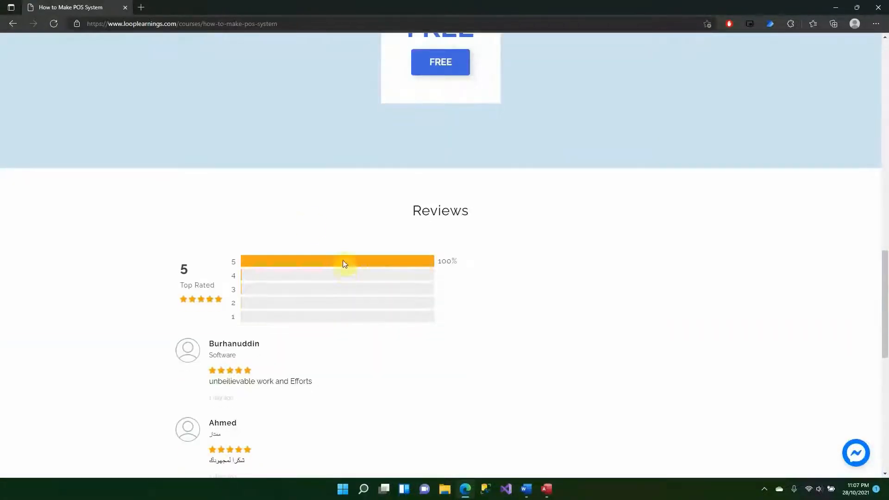
pyautogui.scroll(-4, 297, 331)
pyautogui.scroll(-5, 298, 331)
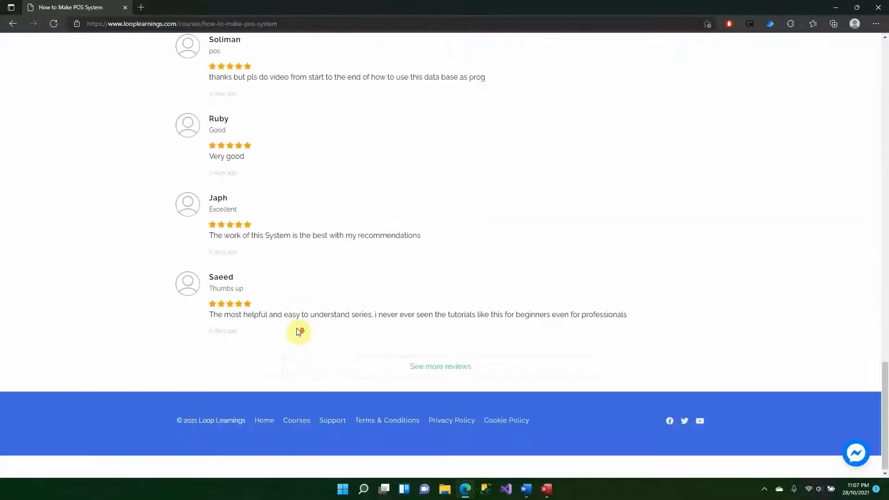
pyautogui.scroll(1, 298, 327)
pyautogui.scroll(-1, 298, 327)
pyautogui.scroll(10, 299, 326)
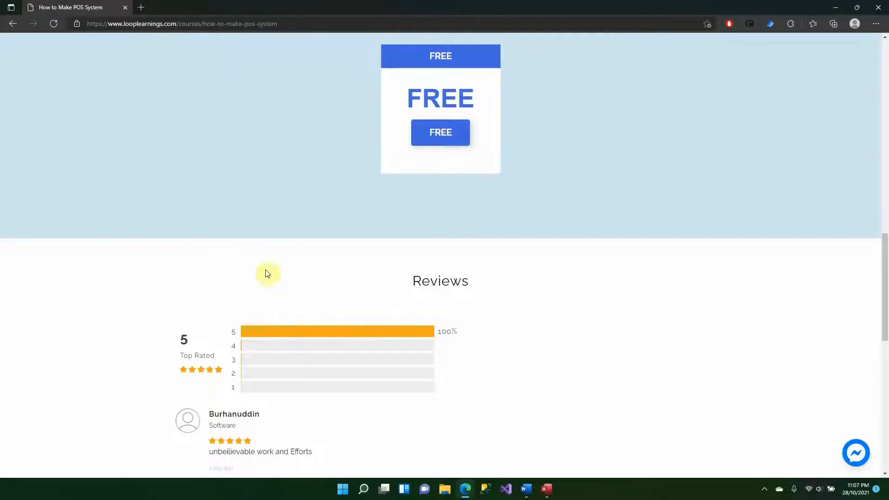
pyautogui.scroll(1, 362, 352)
pyautogui.scroll(10, 361, 353)
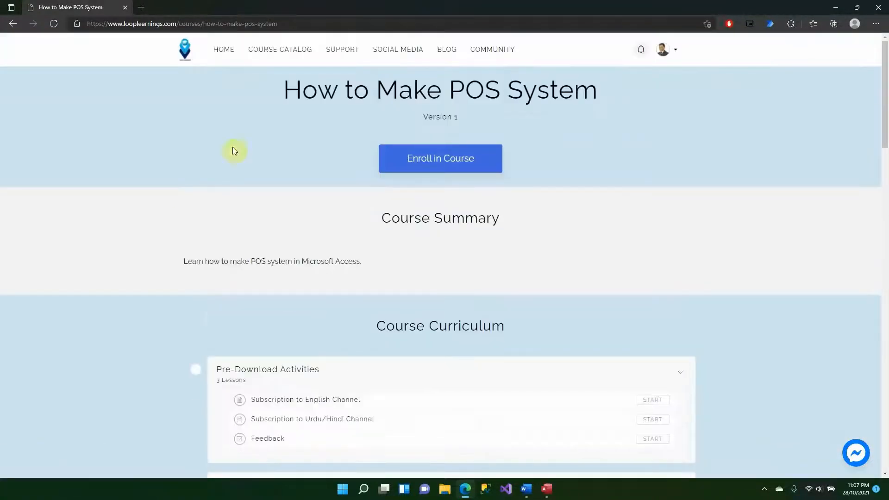
pyautogui.click(184, 53)
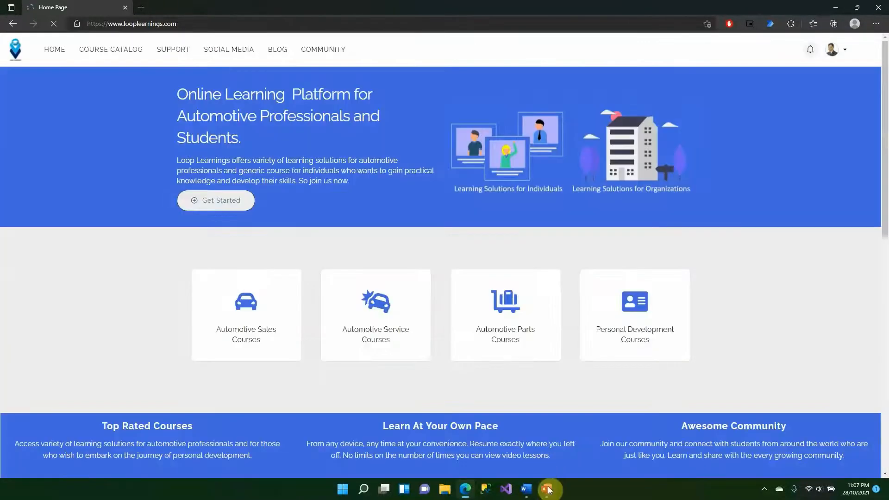
# Step: Switch back to Access, close the sales order list and open the dashboard form in Design View
pyautogui.click(547, 489)
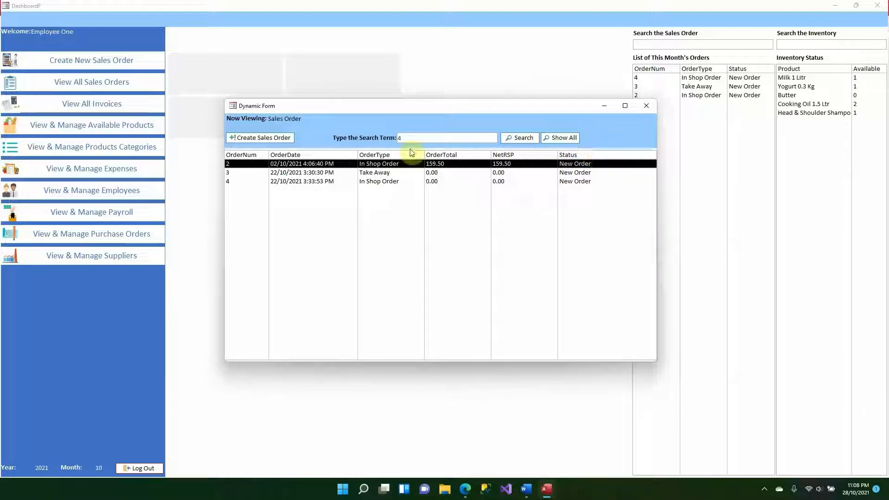
pyautogui.click(442, 136)
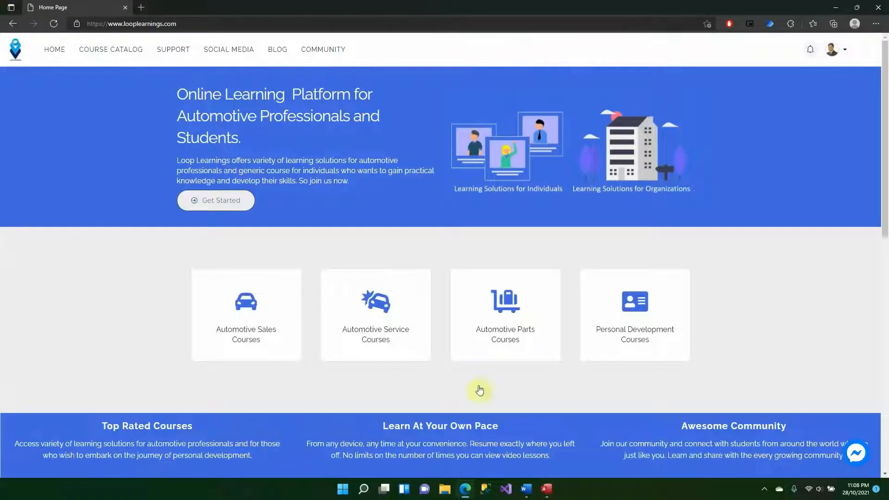
pyautogui.click(546, 489)
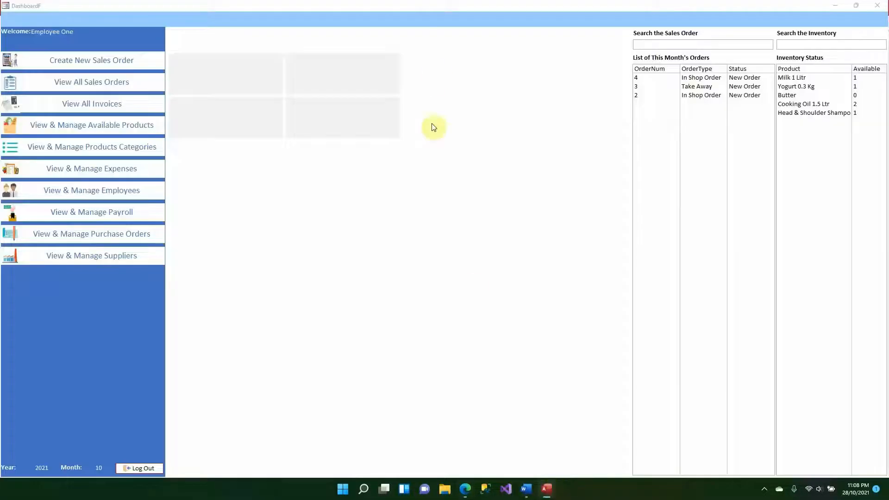
pyautogui.rightClick(433, 37)
pyautogui.click(459, 65)
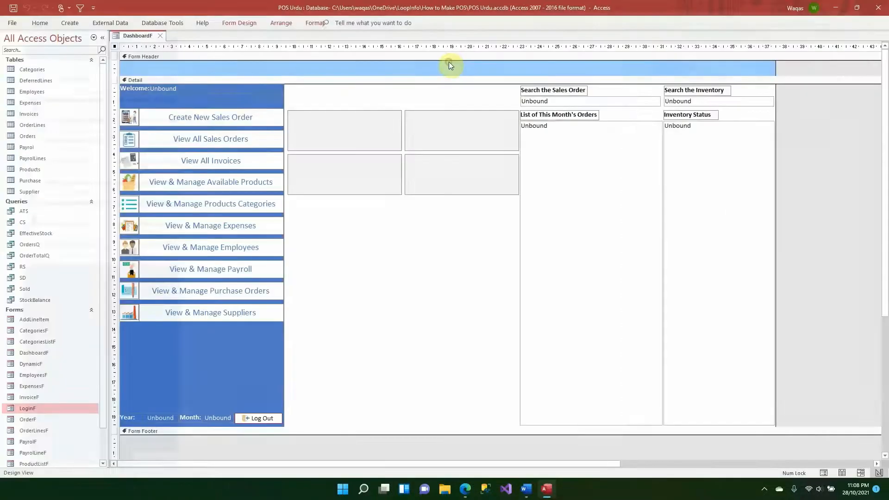
# Step: Open the On Click event procedure of the View All Sales Orders button and select its DynamicF lines from txtNowViewing to ColumnWidths
pyautogui.click(215, 140)
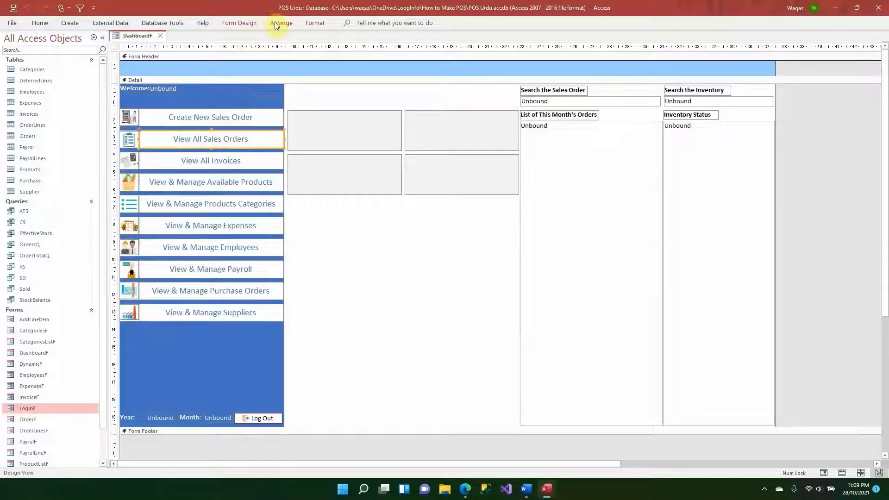
pyautogui.click(237, 22)
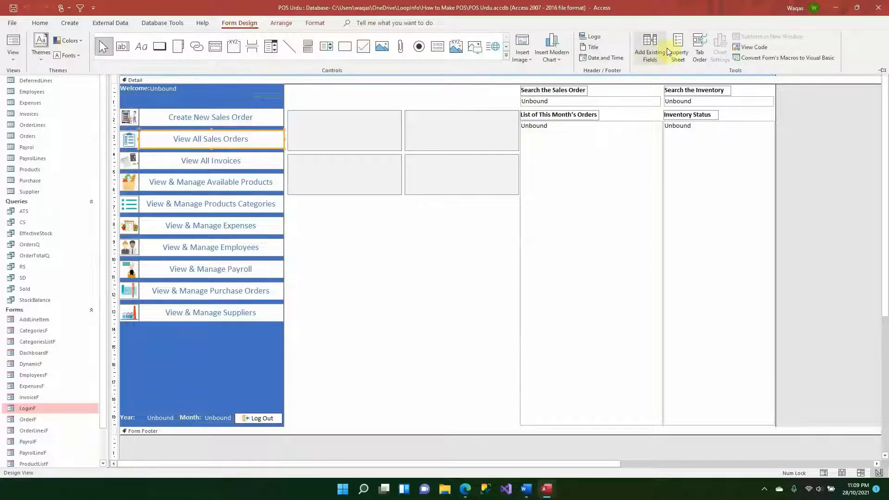
pyautogui.click(668, 52)
pyautogui.click(787, 82)
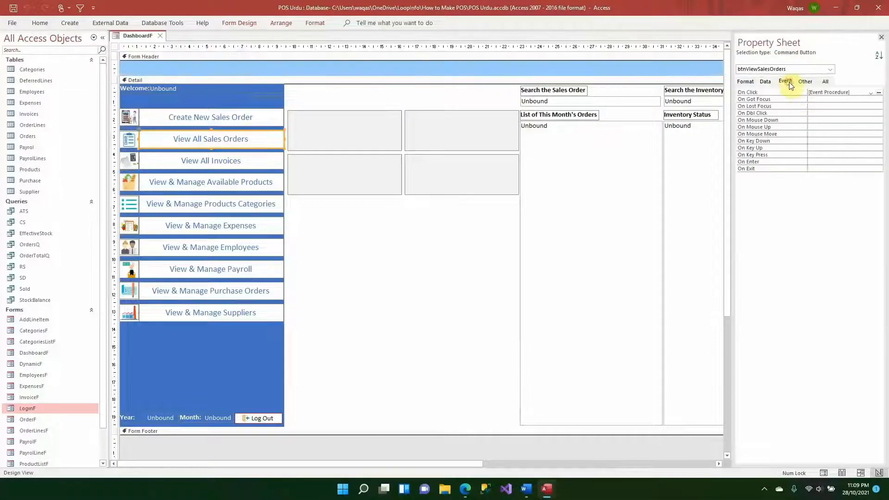
pyautogui.click(878, 92)
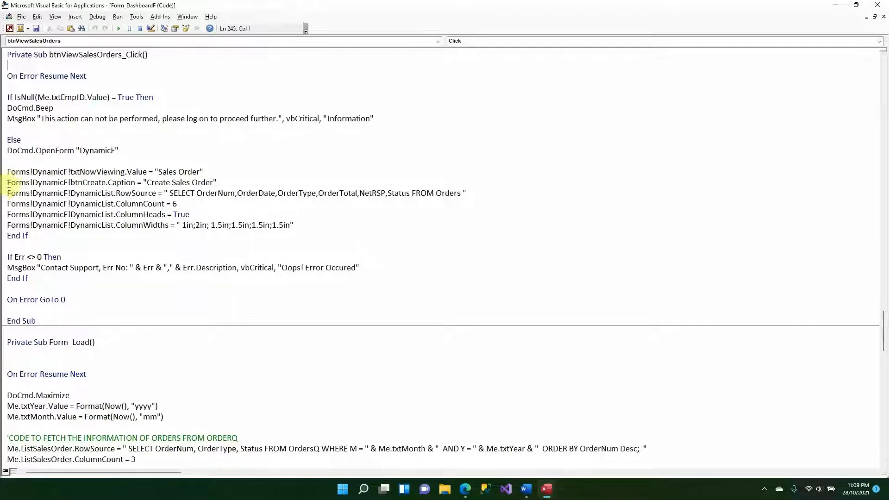
pyautogui.moveTo(1, 175); pyautogui.dragTo(172, 224)
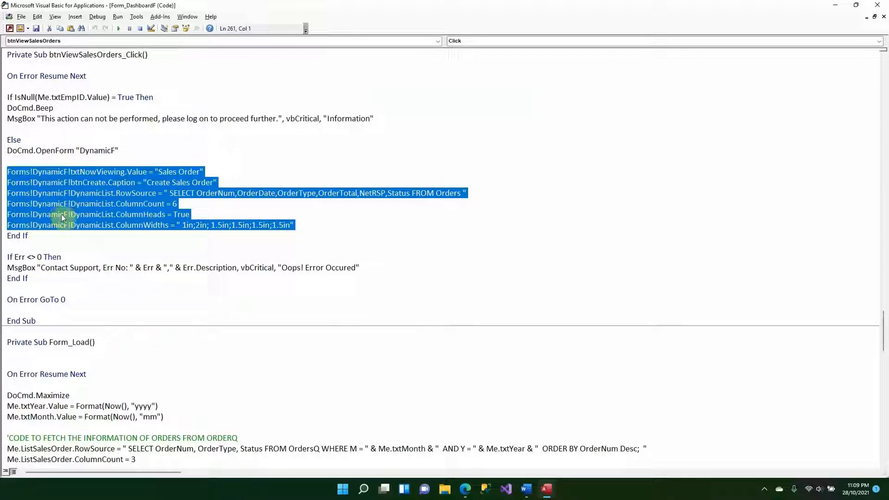
# Step: Open the On Click event procedure of the View All Invoices button and select its DynamicF lines from txtNowViewing to ColumnWidths
pyautogui.click(878, 5)
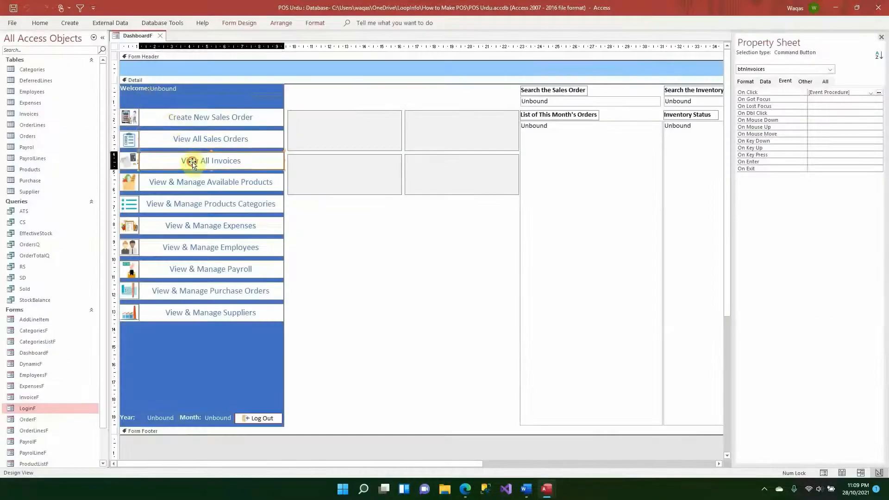
pyautogui.click(879, 93)
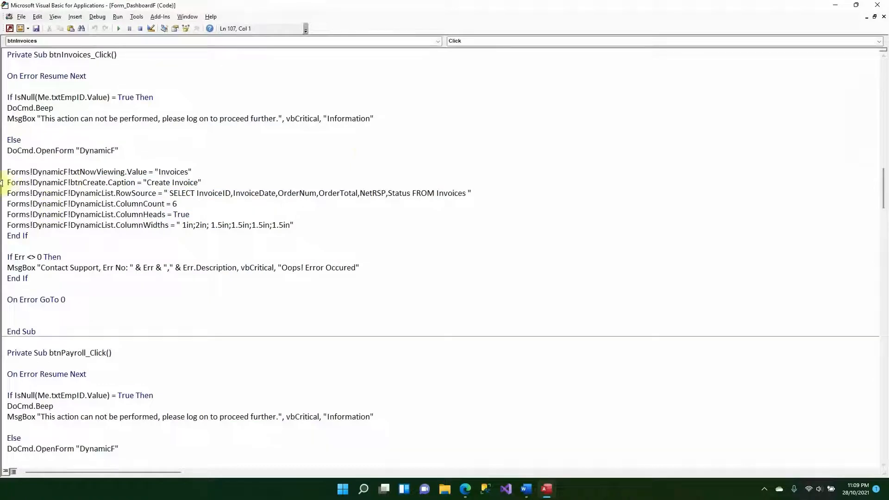
pyautogui.moveTo(2, 173); pyautogui.dragTo(3, 225)
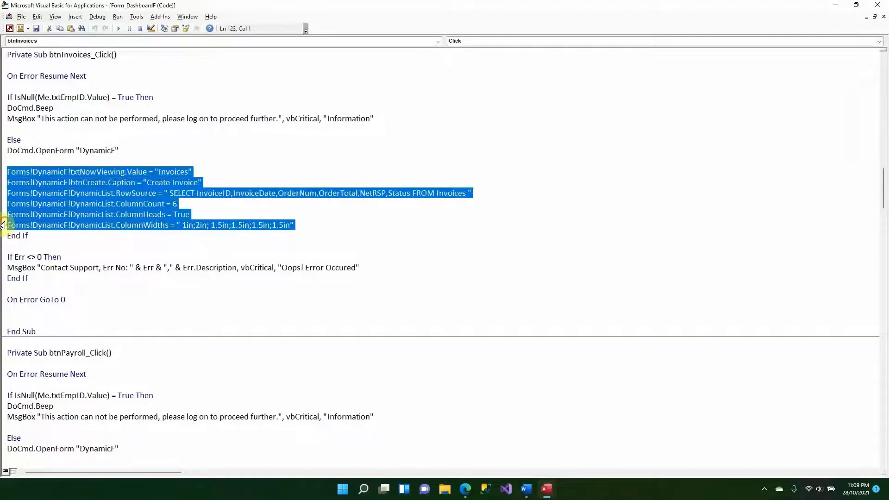
# Step: Switch to the Word document and look through the DynamicF settings listed for each dashboard section, from View Sales Order to Suppliers
pyautogui.click(532, 497)
pyautogui.scroll(-5, 342, 225)
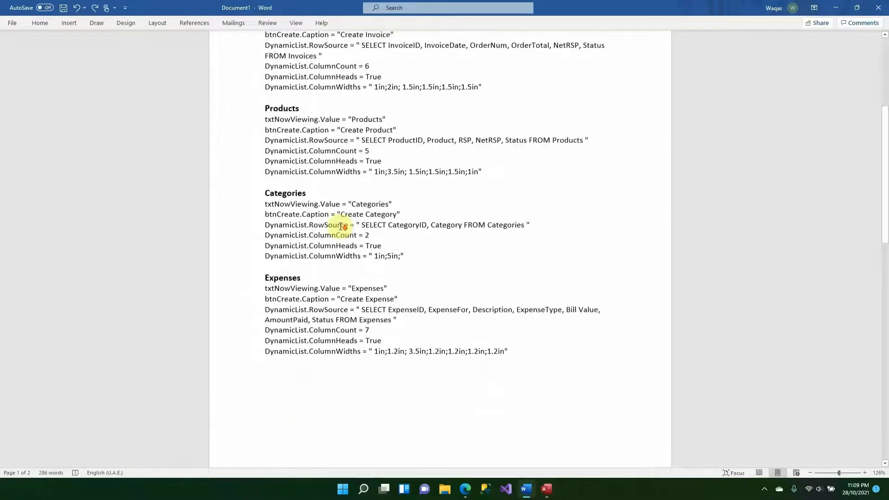
pyautogui.scroll(-10, 341, 226)
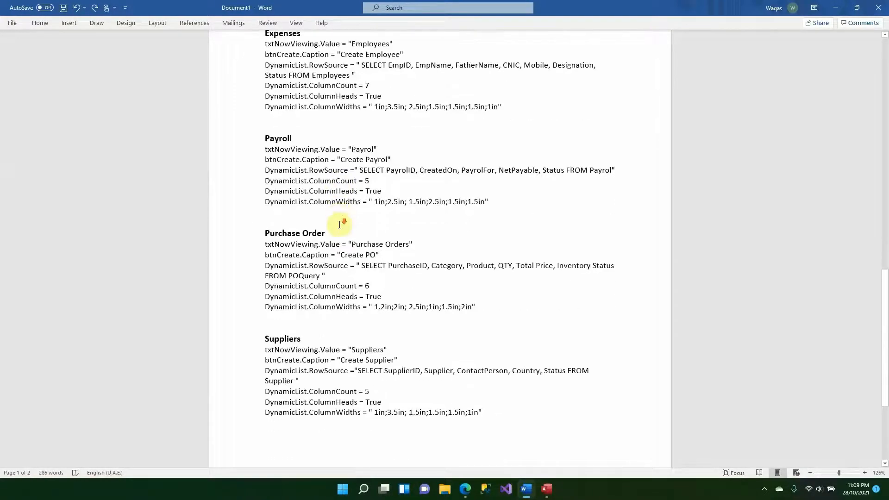
pyautogui.scroll(-5, 339, 225)
pyautogui.scroll(5, 339, 224)
pyautogui.scroll(8, 339, 224)
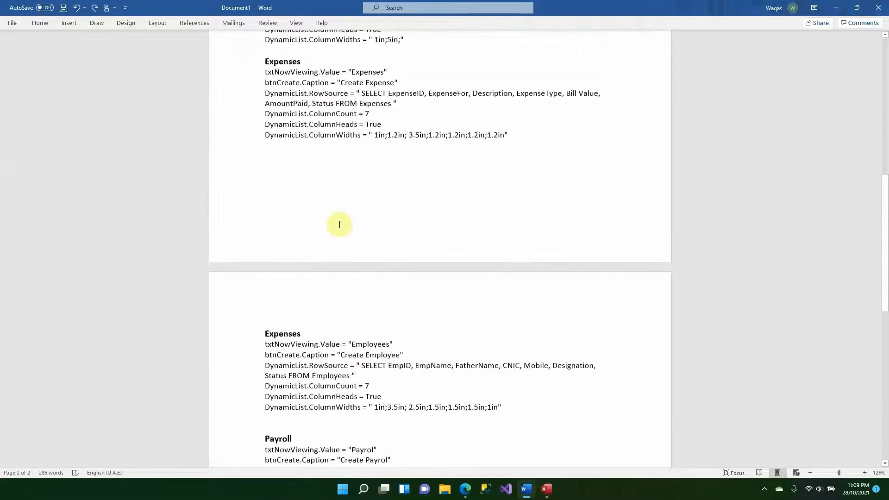
pyautogui.scroll(8, 339, 224)
pyautogui.scroll(7, 340, 224)
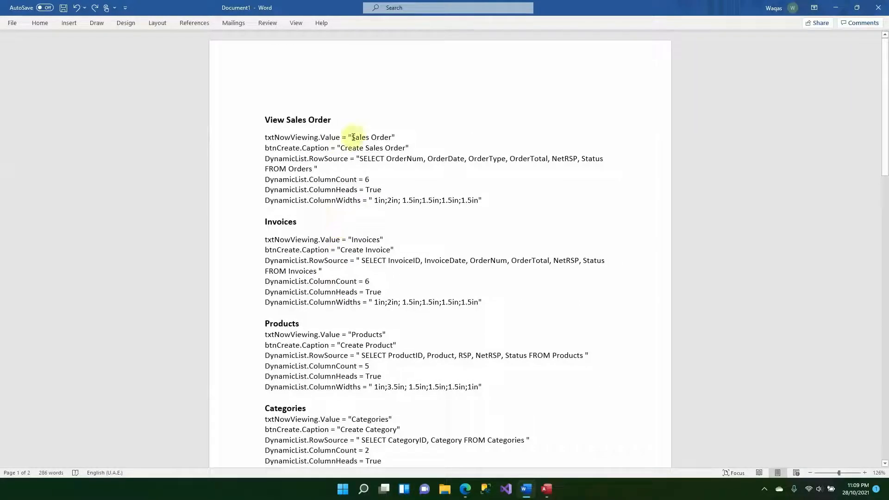
# Step: Examine the View Sales Order settings in the document: the txtNowViewing value, column count, column widths and row source query
pyautogui.moveTo(396, 136); pyautogui.dragTo(350, 136)
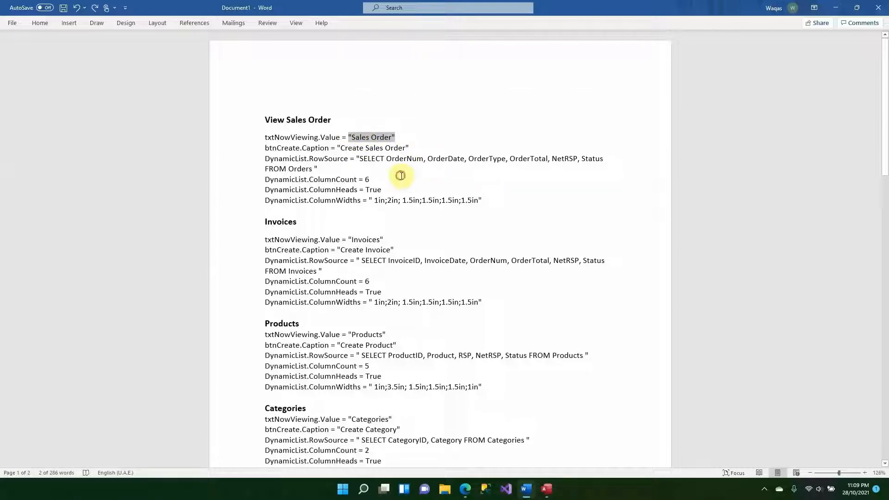
pyautogui.moveTo(362, 179); pyautogui.dragTo(371, 183)
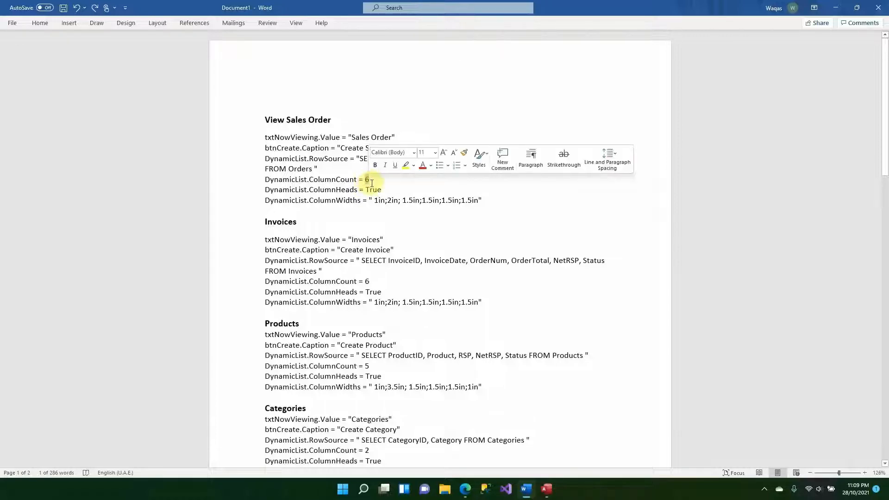
pyautogui.click(371, 184)
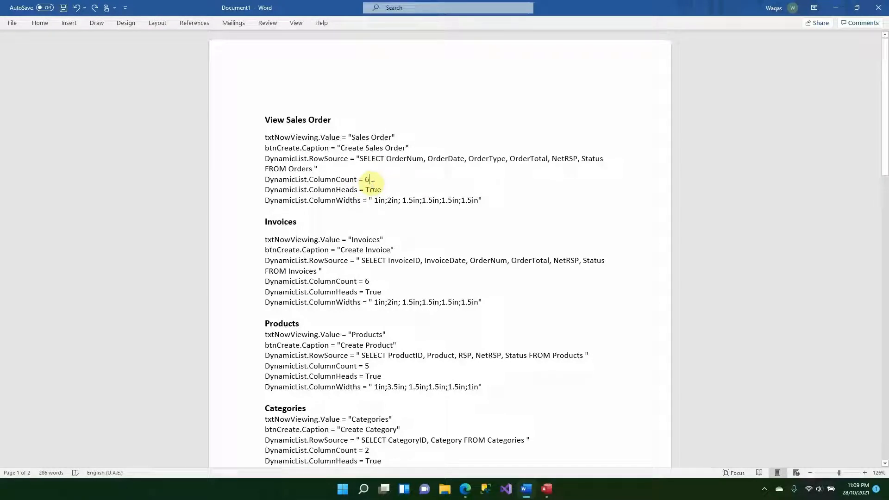
pyautogui.moveTo(483, 200); pyautogui.dragTo(369, 202)
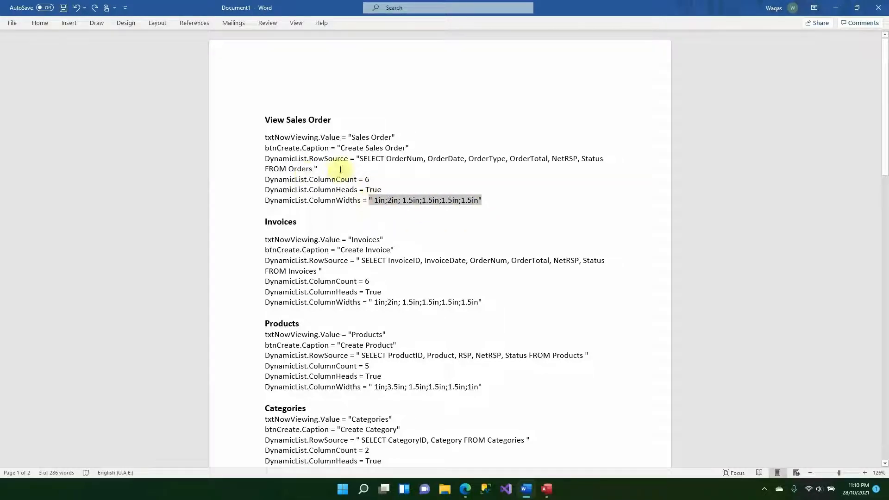
pyautogui.moveTo(360, 160); pyautogui.dragTo(393, 168)
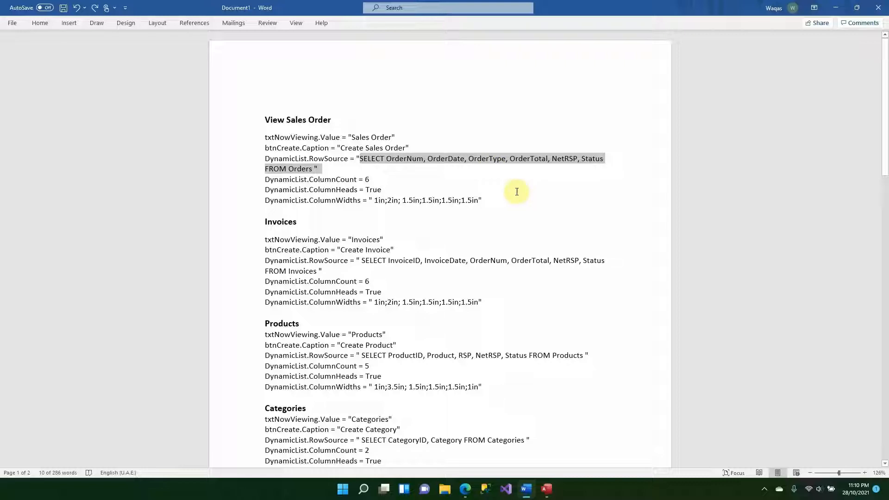
pyautogui.click(443, 171)
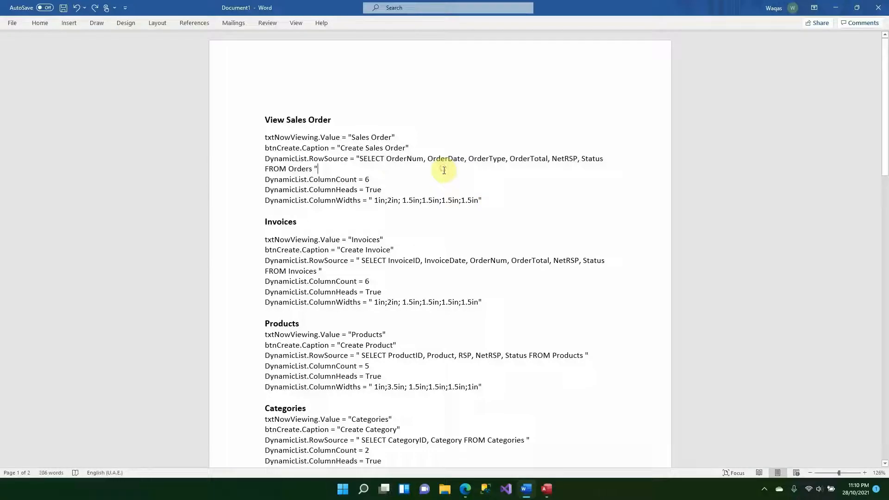
# Step: Return from Word to Access and close the code editor and the dashboard form, saving the form's design changes
pyautogui.click(839, 6)
pyautogui.click(882, 6)
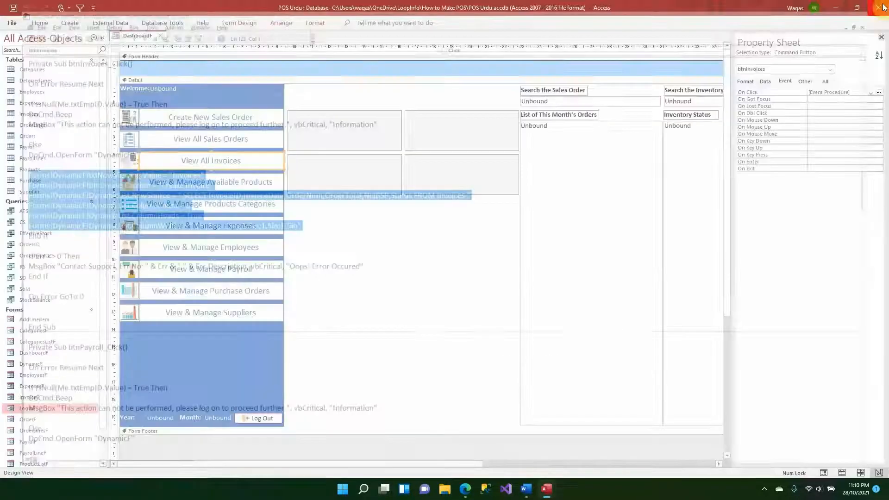
pyautogui.click(160, 36)
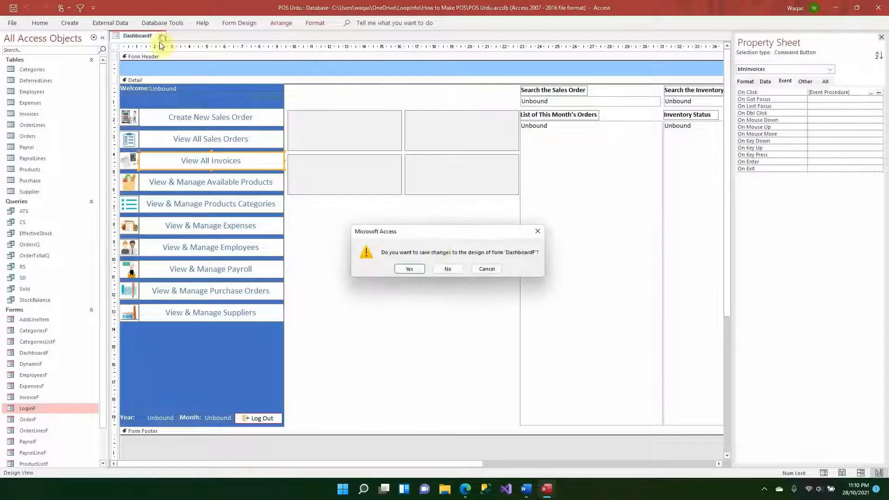
pyautogui.click(403, 269)
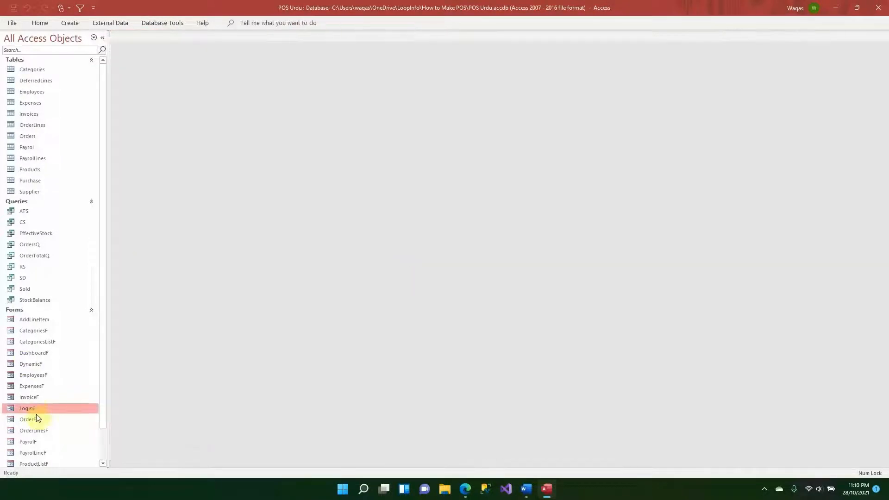
# Step: Open the DynamicF form in Design View and name its search term text box txtSearch
pyautogui.rightClick(45, 365)
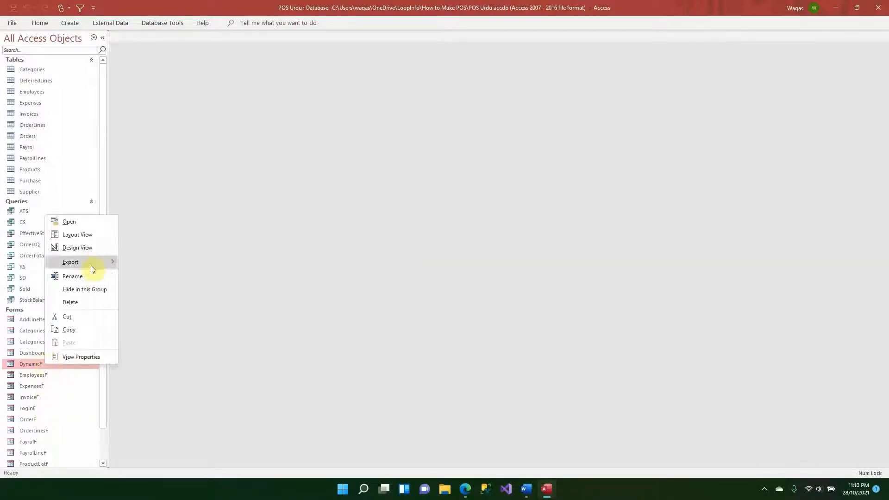
pyautogui.click(85, 248)
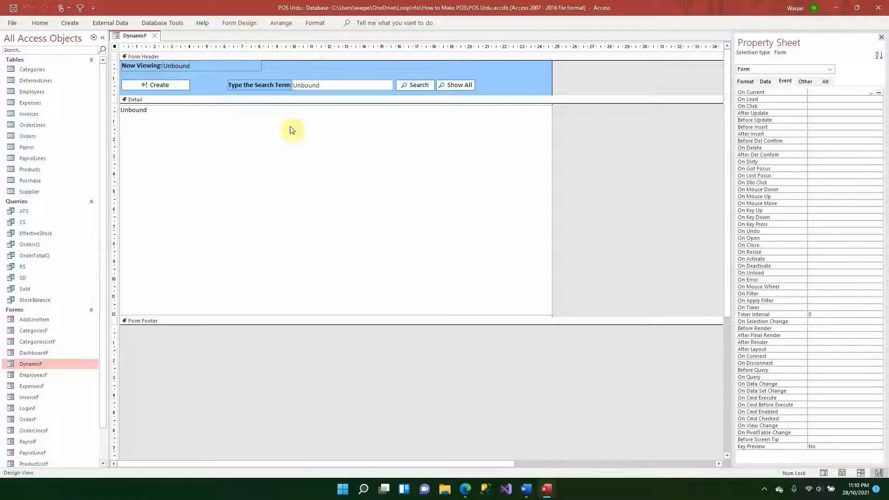
pyautogui.click(401, 91)
pyautogui.click(401, 88)
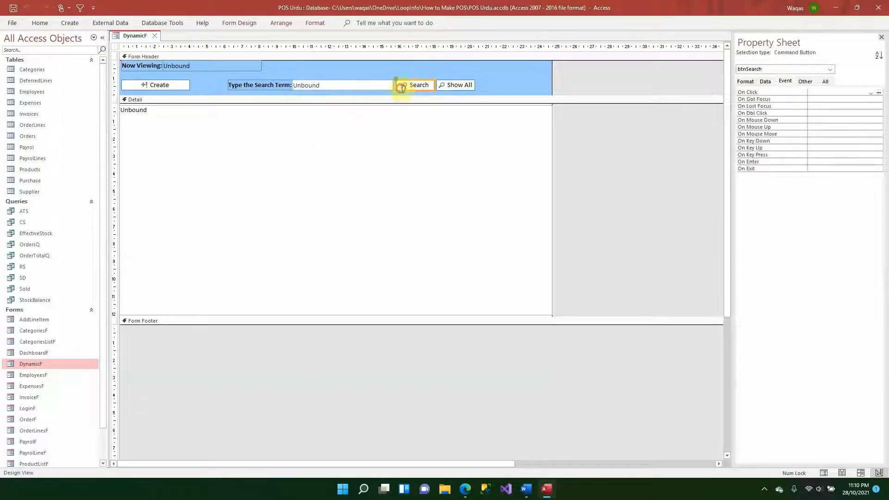
pyautogui.click(379, 90)
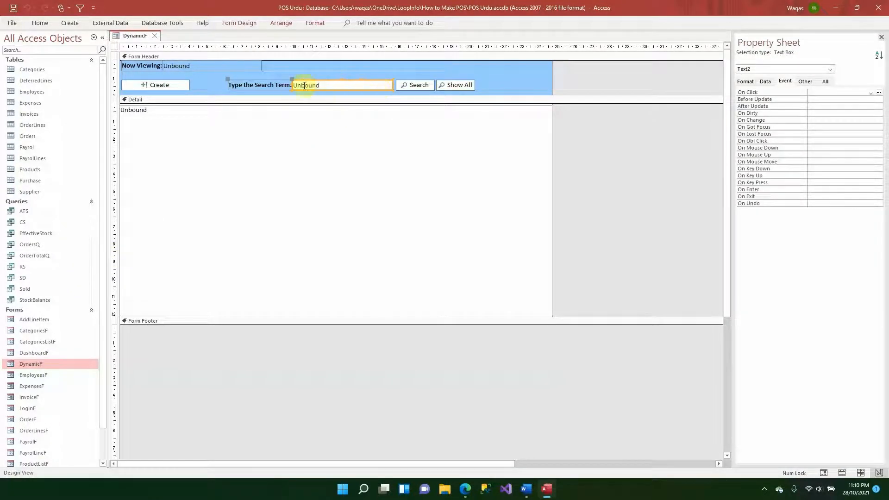
pyautogui.click(802, 81)
pyautogui.doubleClick(836, 91)
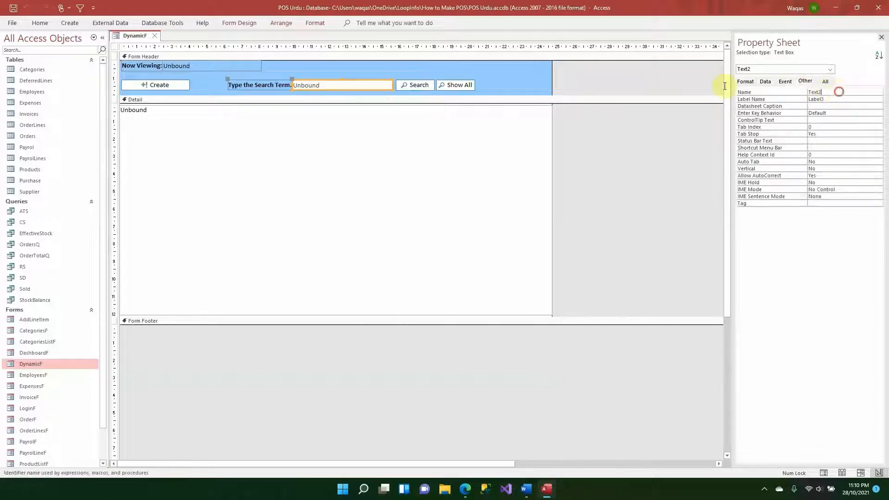
pyautogui.write('txtSearch')
pyautogui.press('Return')
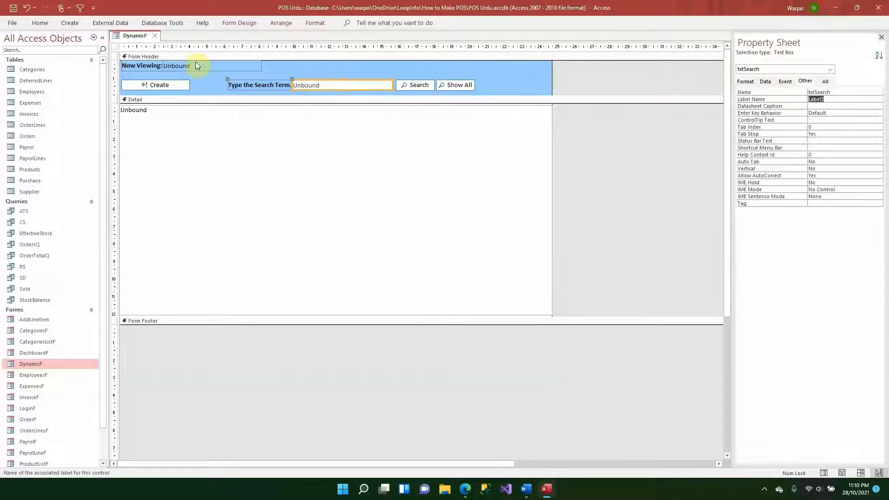
# Step: Check the name of the Now Viewing text box and create a Code Builder On Click event procedure for the Search button
pyautogui.click(169, 69)
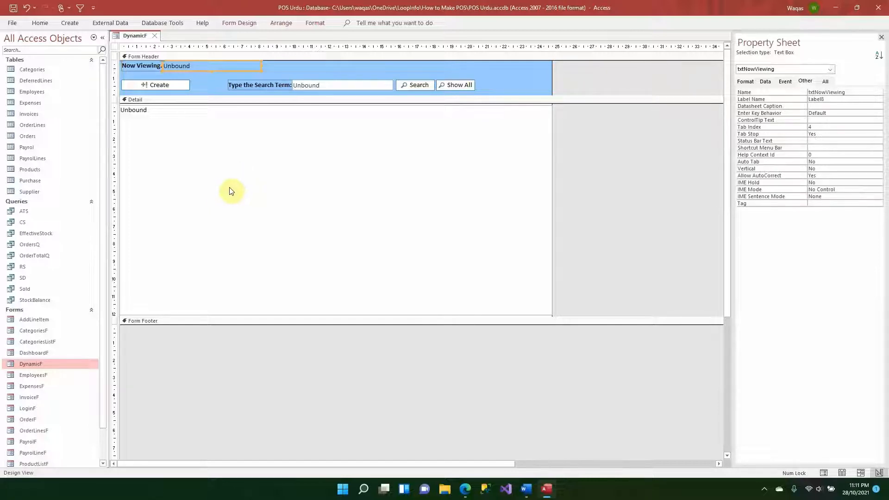
pyautogui.click(417, 86)
pyautogui.click(785, 82)
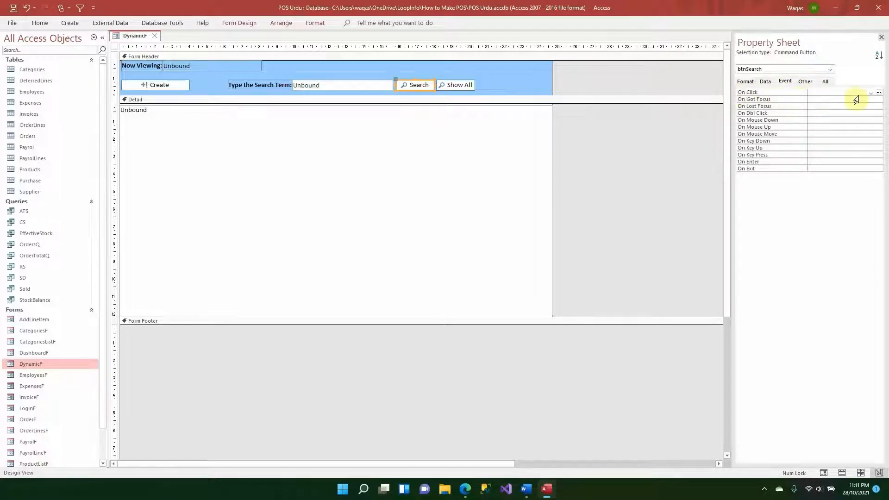
pyautogui.click(879, 92)
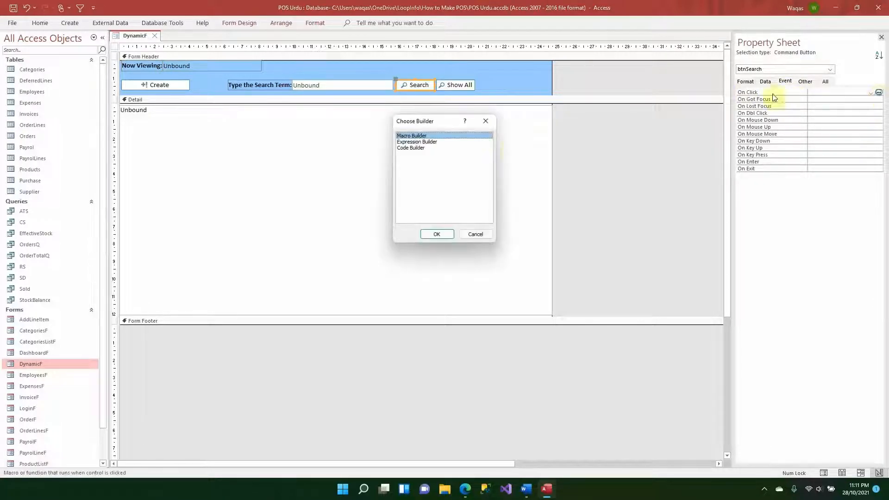
pyautogui.doubleClick(419, 147)
# Step: Add an If Err <> 0 block showing the "Contact Support" critical message box to btnSearch_Click, followed by On Error GoTo 0
pyautogui.press('Return')
pyautogui.press('Return')
pyautogui.press('Return')
pyautogui.press('Return')
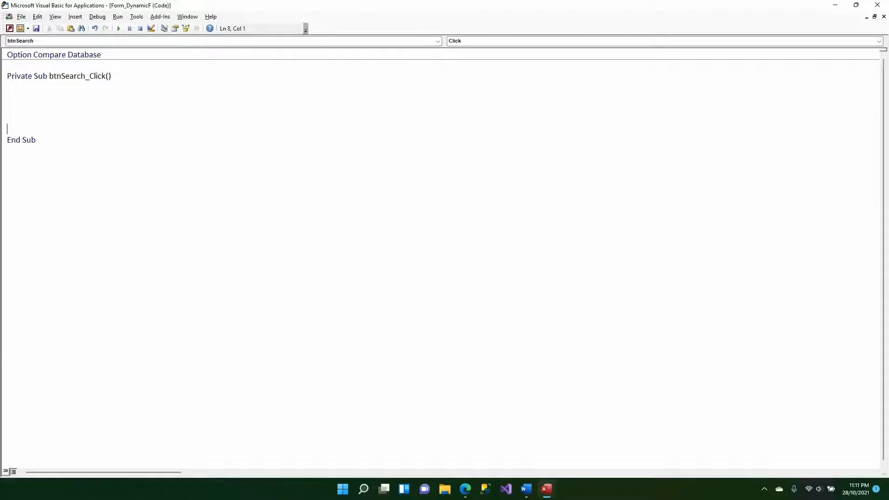
pyautogui.press('Up')
pyautogui.write('If Err <> 0 Then MsgBox "Contact Support, Err No: " & Err & "," & Err.Description, vbCritical, "Oops! Error Occured" End If  On Error GoTo 0')
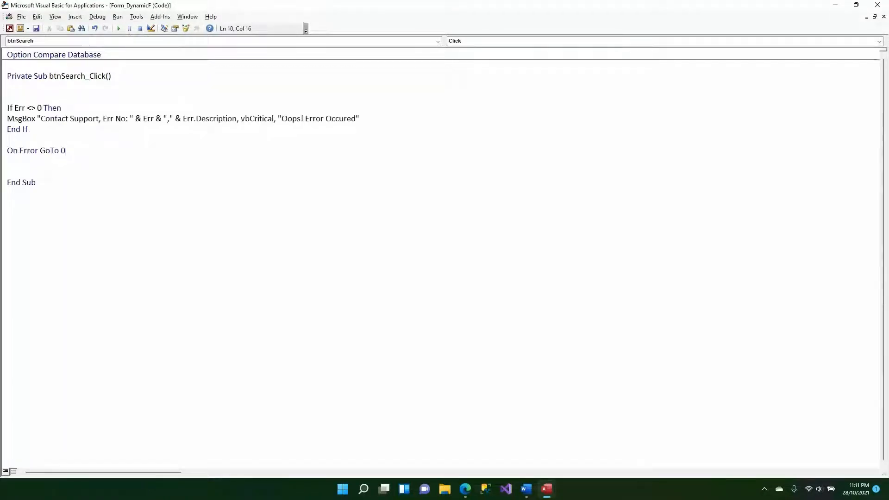
# Step: Insert On Error Resume Next at the start of btnSearch_Click, leaving blank lines for code above the If Err block
pyautogui.click(42, 89)
pyautogui.press('Return')
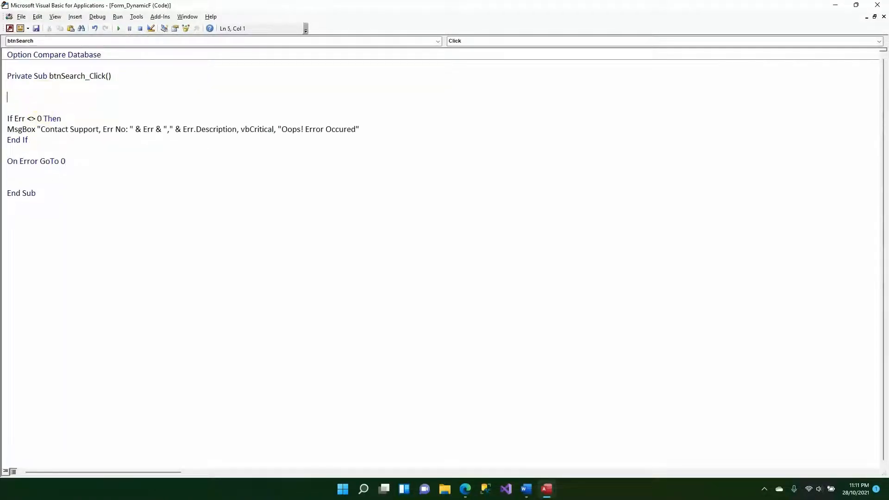
pyautogui.write('on er')
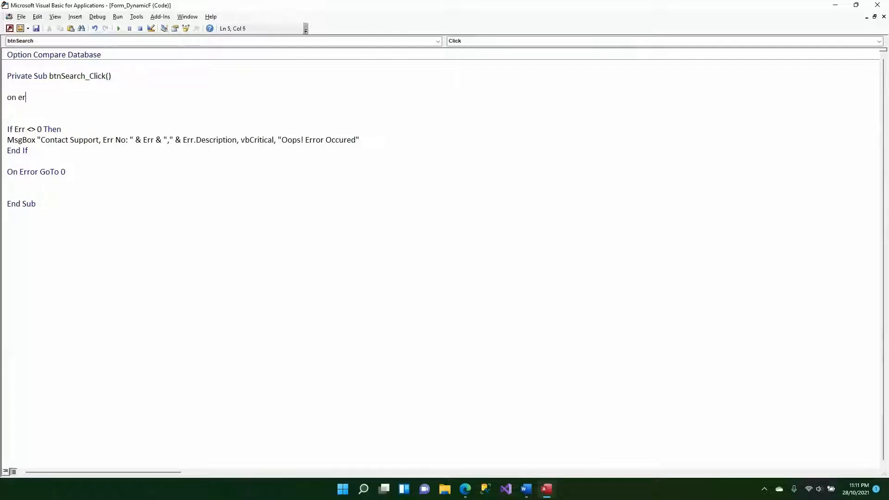
pyautogui.write('ror resume Next')
pyautogui.press('Return')
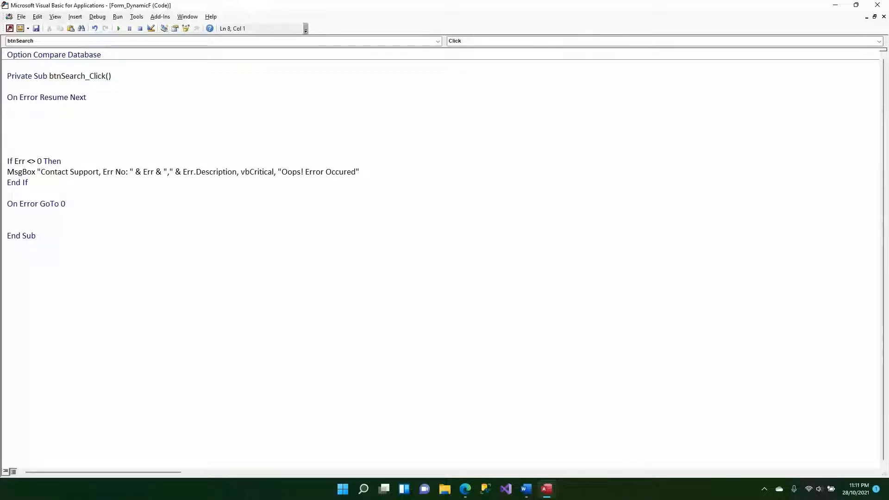
# Step: Start an If IsNull(Me.txtSearch.Value) = True Then condition below On Error Resume Next in btnSearch_Click
pyautogui.hotkey('alt', 'F11')
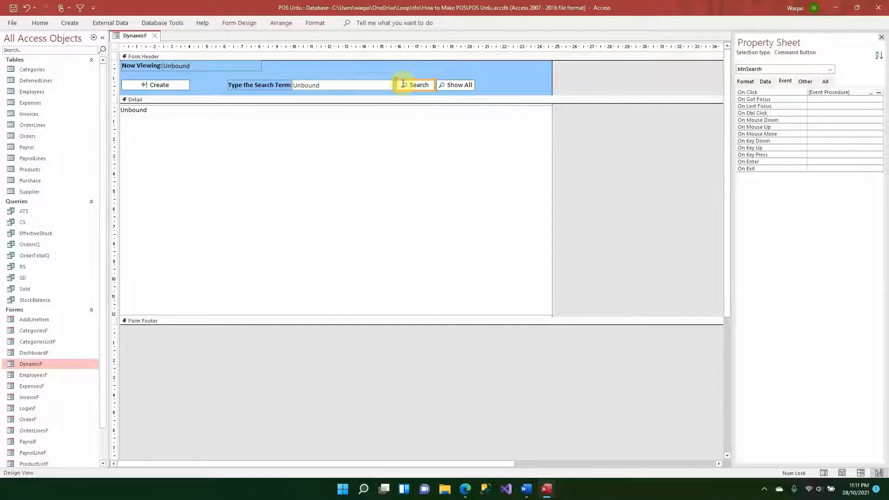
pyautogui.hotkey('alt', 'Tab')
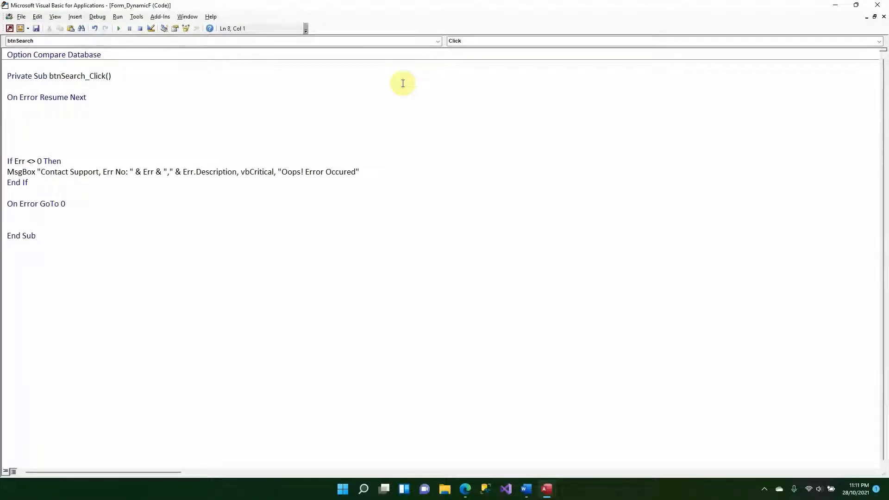
pyautogui.write('if isnull (me')
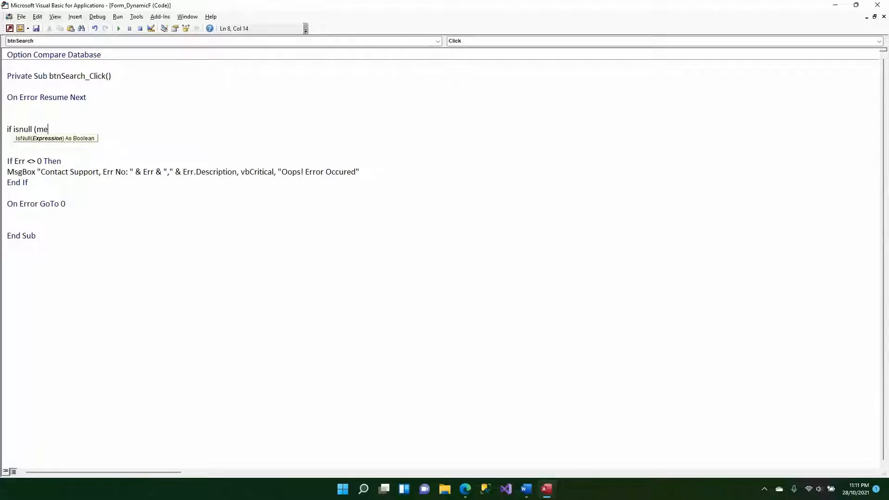
pyautogui.write('.txtSearch./')
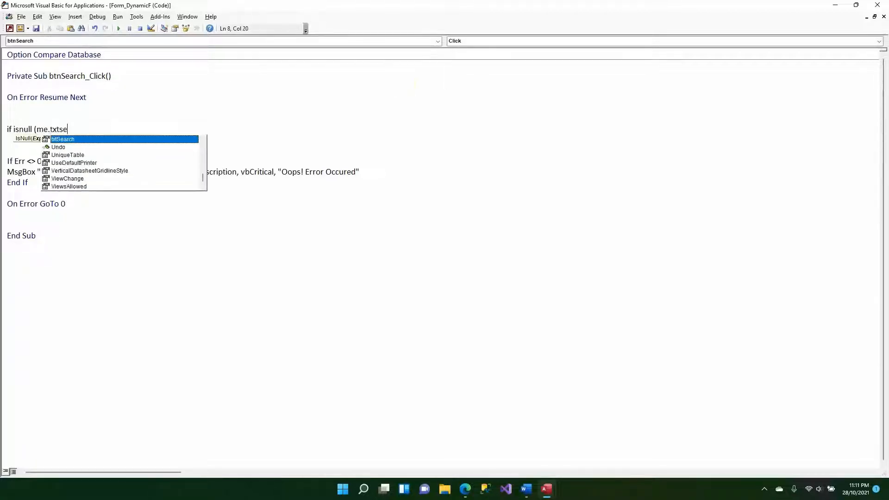
pyautogui.press('BackSpace')
pyautogui.write('va')
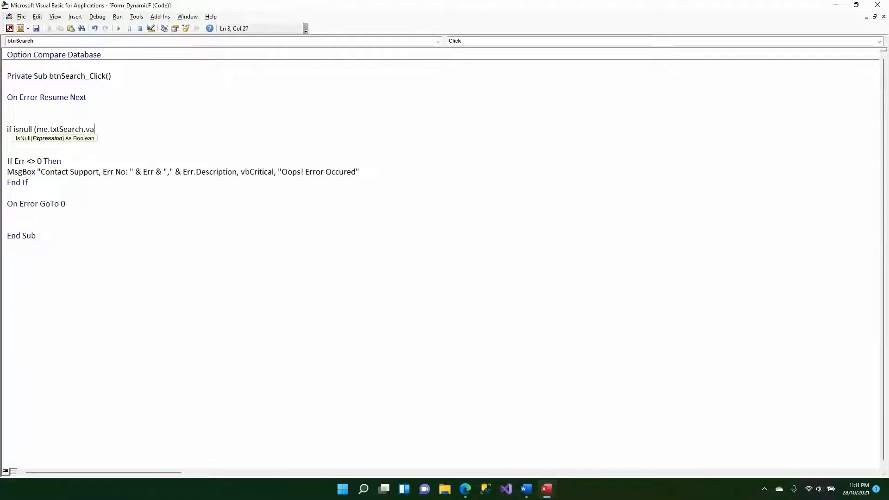
pyautogui.write('lue) =True then')
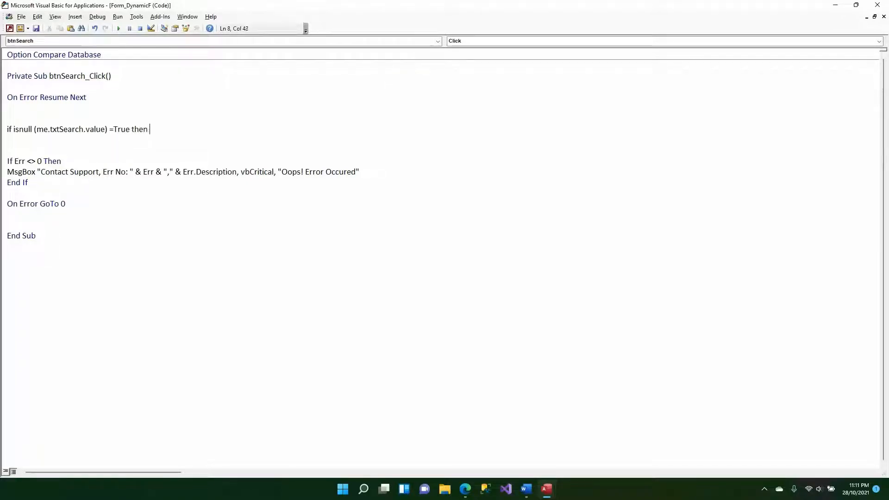
pyautogui.press('Return')
pyautogui.write('docmd.bee')
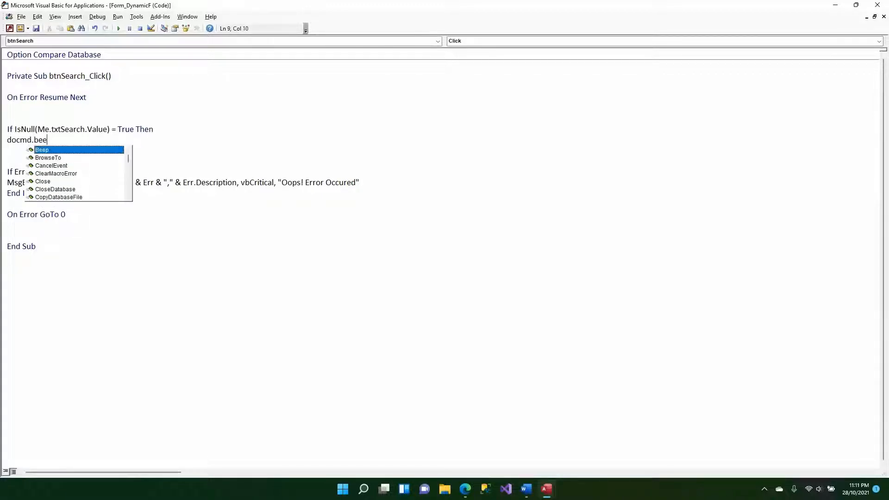
pyautogui.press('BackSpace')
pyautogui.press('BackSpace')
pyautogui.press('BackSpace')
pyautogui.press('BackSpace')
pyautogui.press('BackSpace')
pyautogui.press('BackSpace')
pyautogui.press('BackSpace')
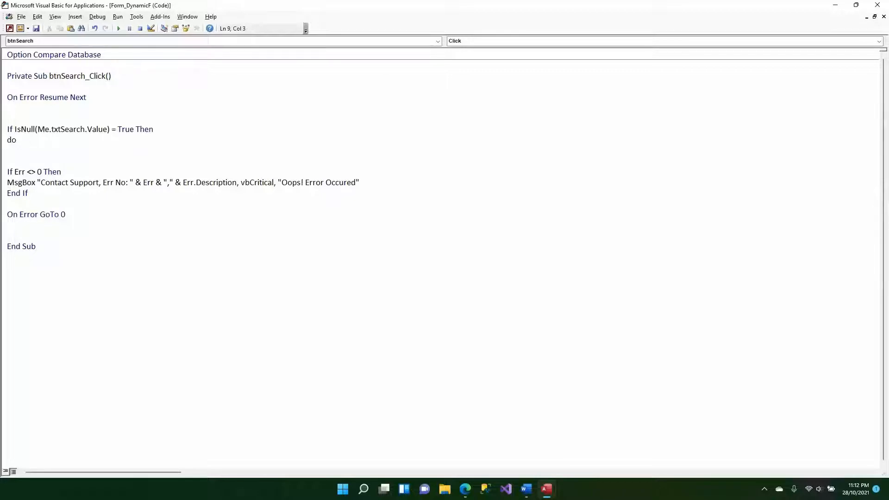
pyautogui.press('BackSpace')
pyautogui.press('BackSpace')
# Step: Add a 'do nothing comment to the empty-search branch and start an Else branch below it
pyautogui.write("'do nothing")
pyautogui.press('Return')
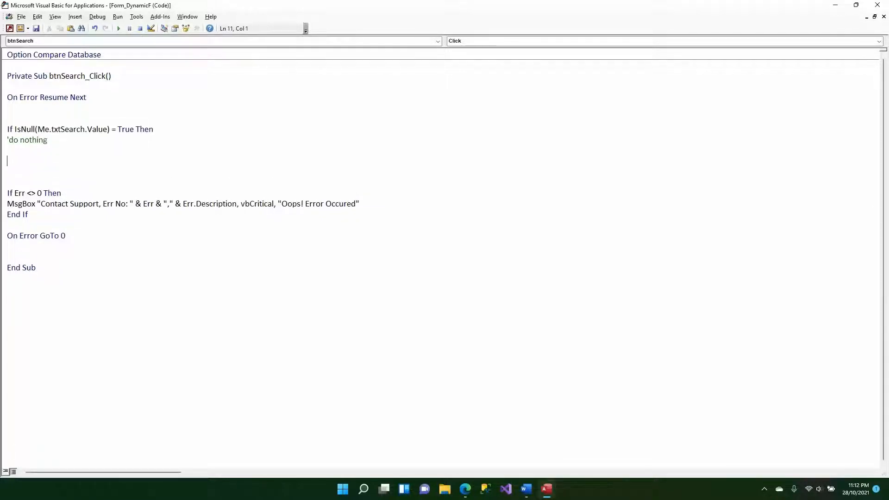
pyautogui.hotkey('alt', 'F11')
pyautogui.click(341, 83)
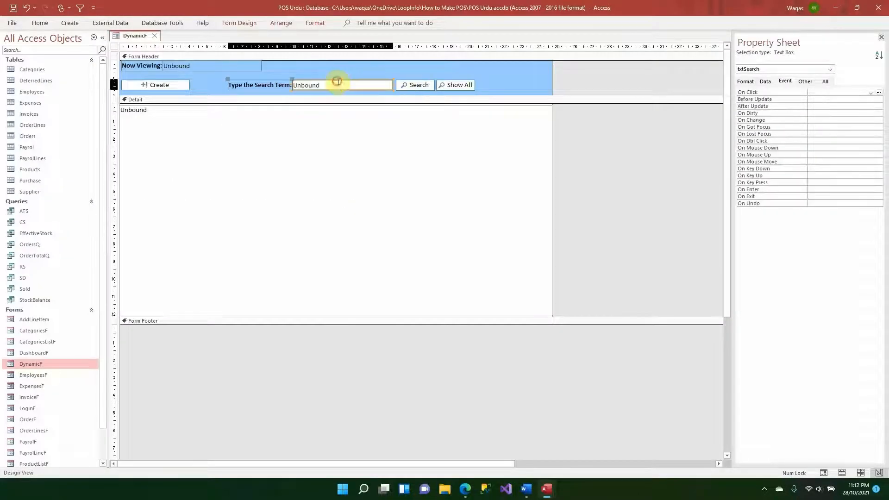
pyautogui.hotkey('alt', 'F11')
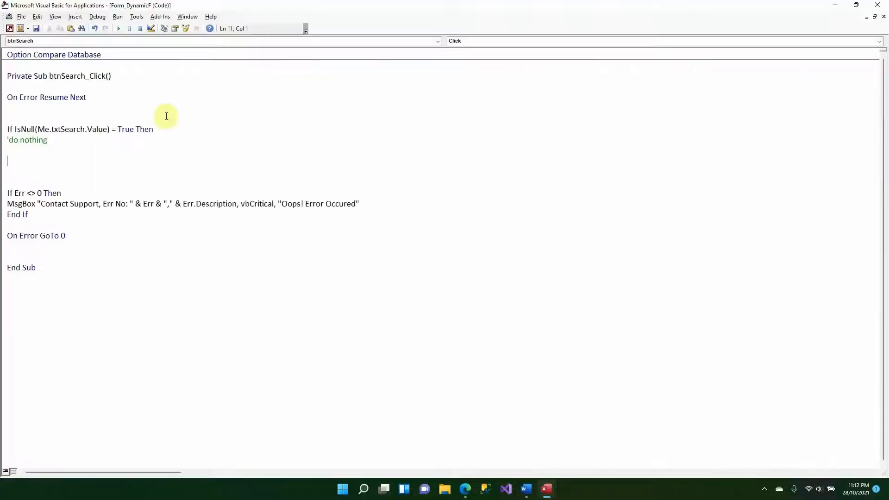
pyautogui.write('Else')
pyautogui.press('Return')
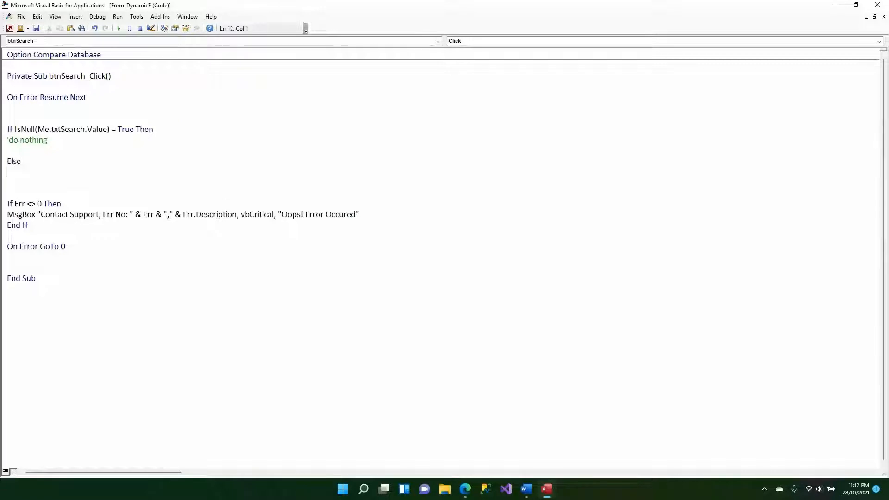
# Step: Check the names of the Now Viewing text box and the list box on the DynamicF form
pyautogui.hotkey('alt', 'F11')
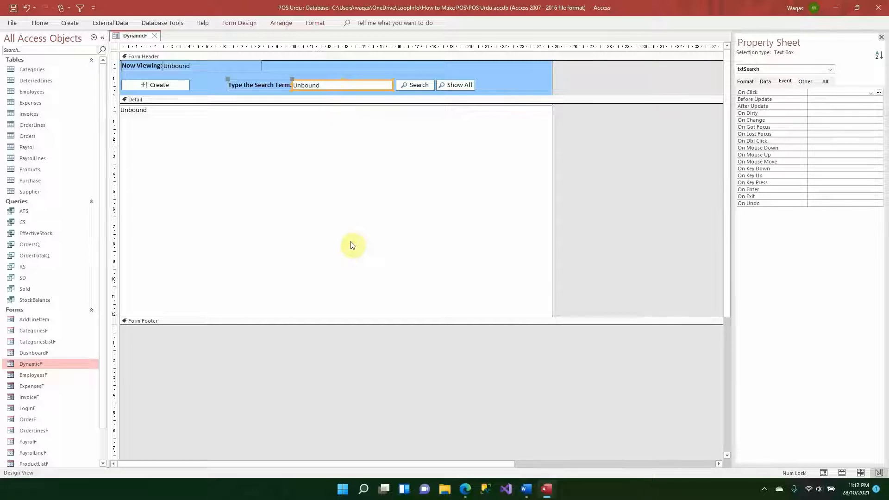
pyautogui.click(199, 65)
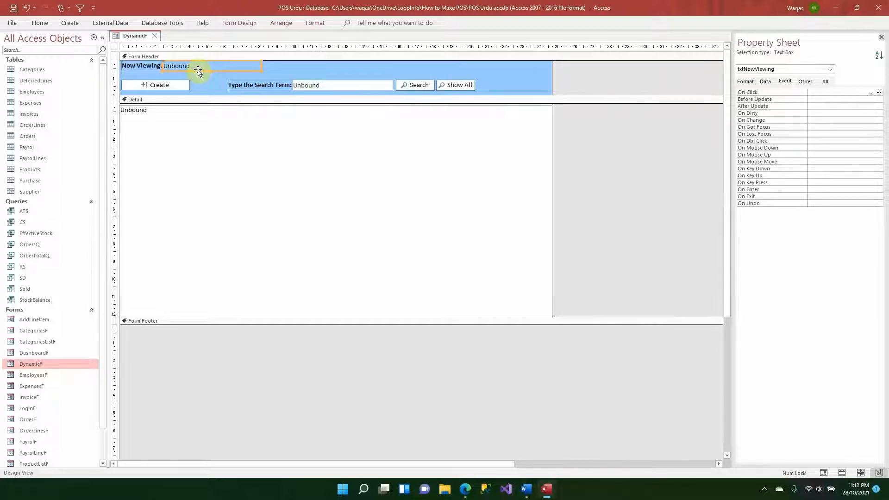
pyautogui.click(260, 159)
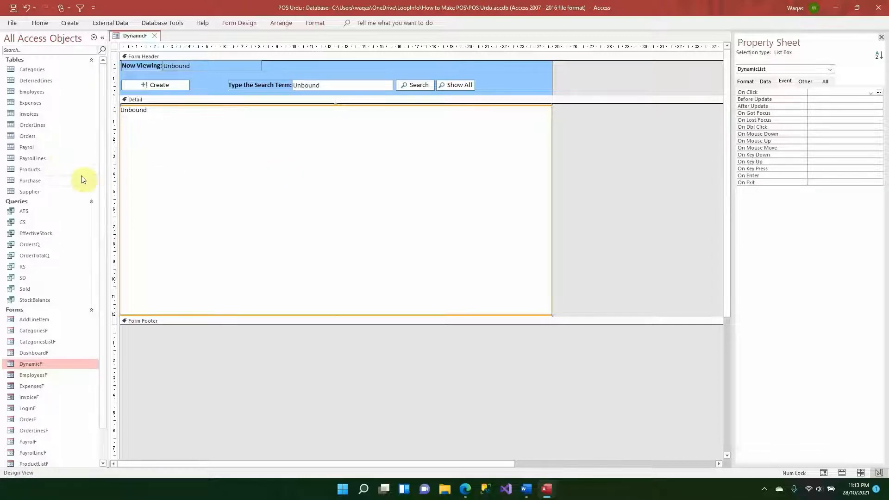
pyautogui.click(203, 68)
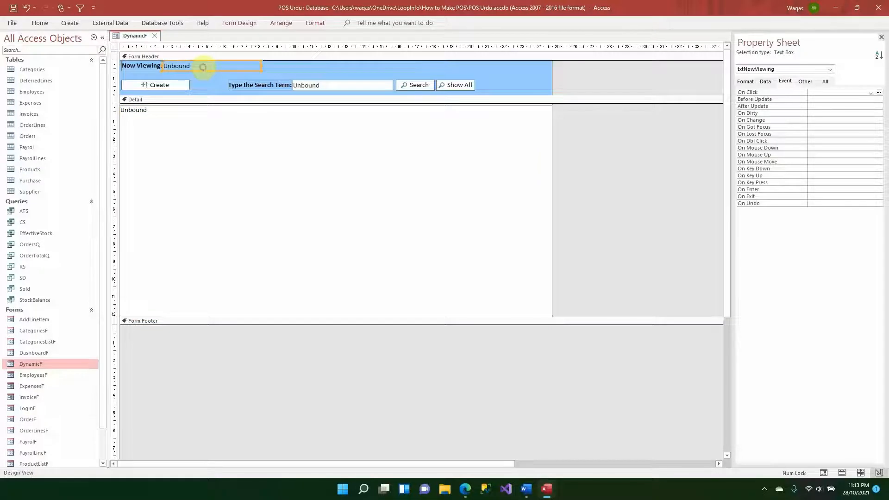
pyautogui.click(199, 167)
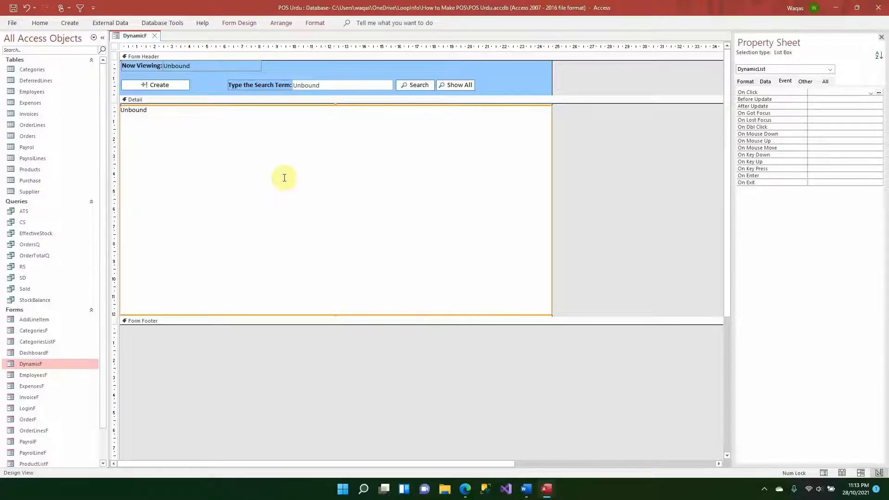
pyautogui.hotkey('alt', 'F11')
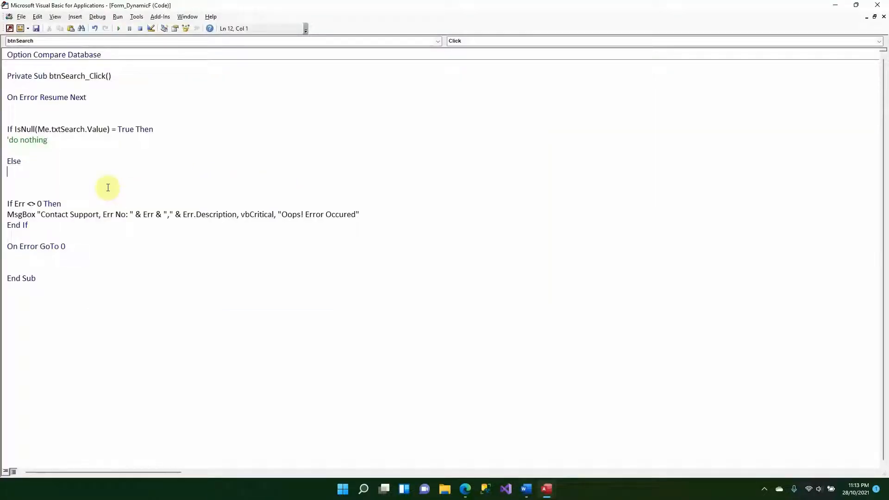
# Step: Inside the Else branch, add an indented nested condition reading If Me.txtNowViewing.Value = "Sales Orders" Then
pyautogui.press('Return')
pyautogui.write('if')
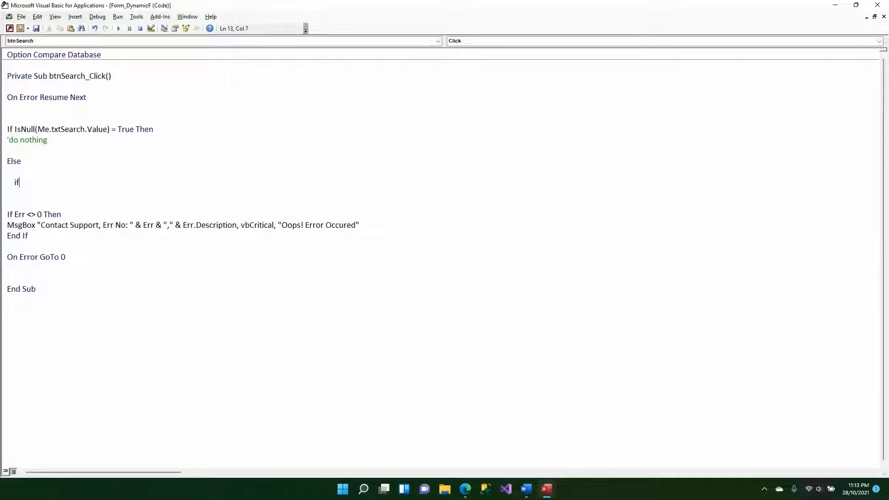
pyautogui.hotkey('alt', 'F11')
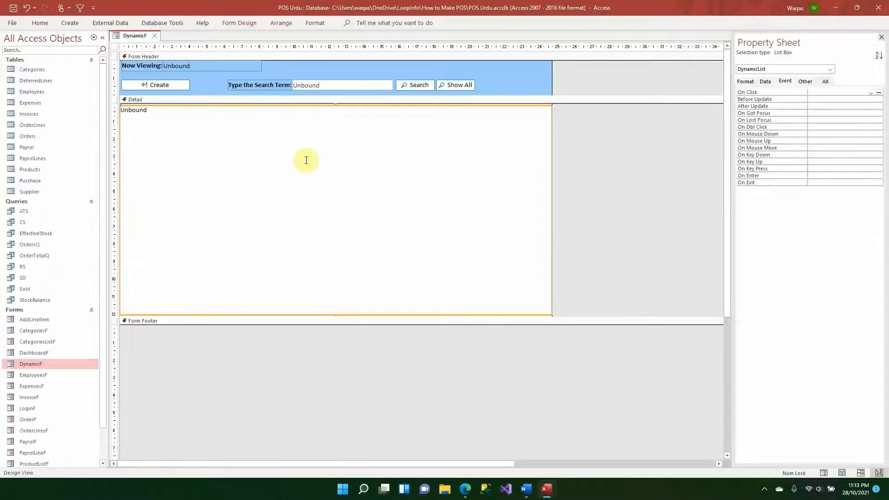
pyautogui.hotkey('alt', 'F11')
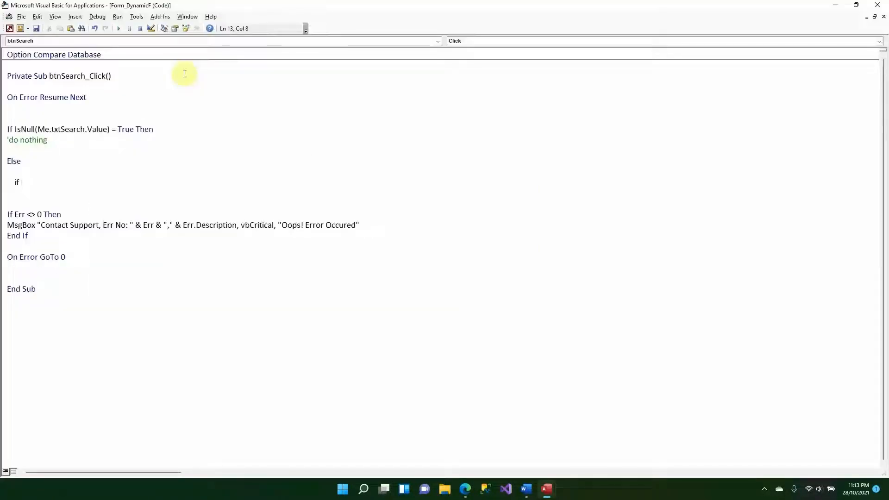
pyautogui.write('me.txtN')
pyautogui.press('Tab')
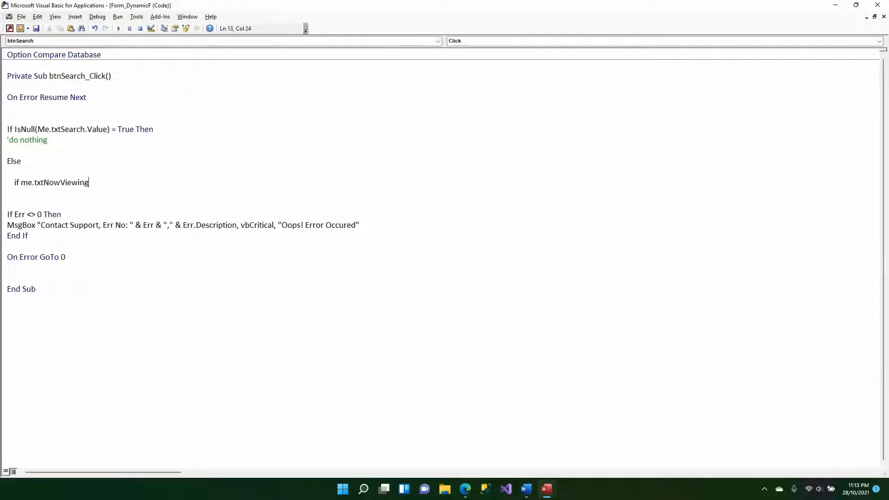
pyautogui.write('.value')
pyautogui.write(' =')
pyautogui.write(' ""')
pyautogui.write('Sales Order')
pyautogui.write('s')
pyautogui.click(185, 78)
pyautogui.press('Return')
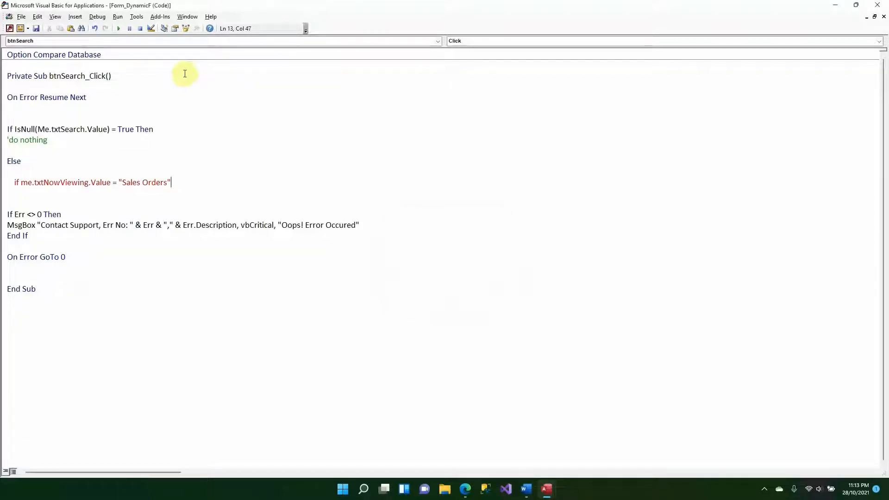
pyautogui.press('Up')
pyautogui.press('End')
pyautogui.write('Then')
pyautogui.press('Down')
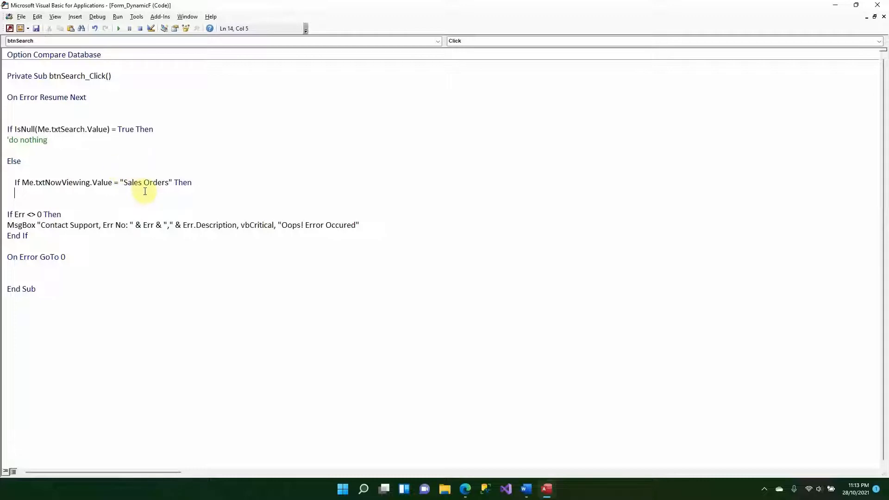
# Step: Switch to Word and compare the txtNowViewing.Value text under View Sales Order with the value in the nested If condition
pyautogui.click(527, 489)
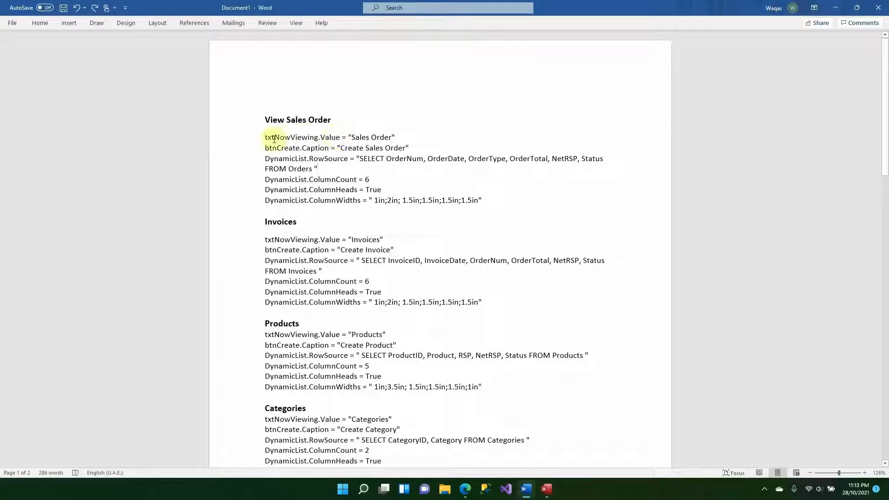
pyautogui.moveTo(264, 137); pyautogui.dragTo(320, 137)
pyautogui.hotkey('alt', 'Tab')
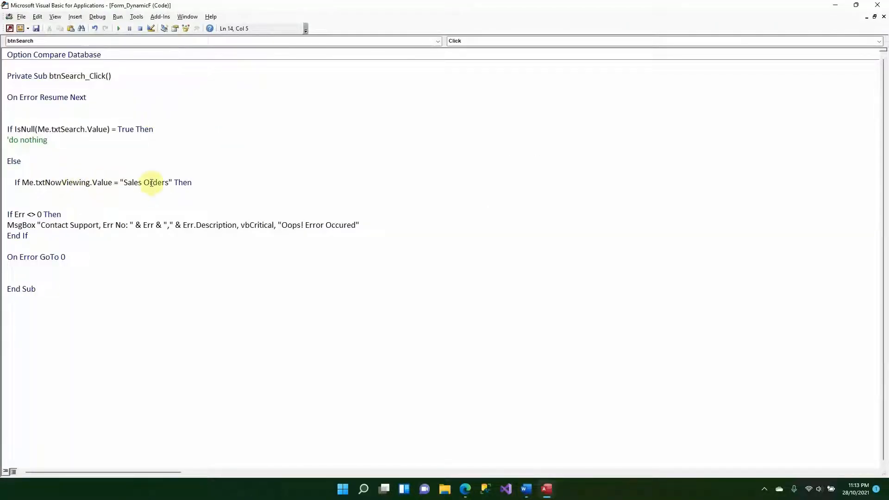
pyautogui.hotkey('alt', 'Tab')
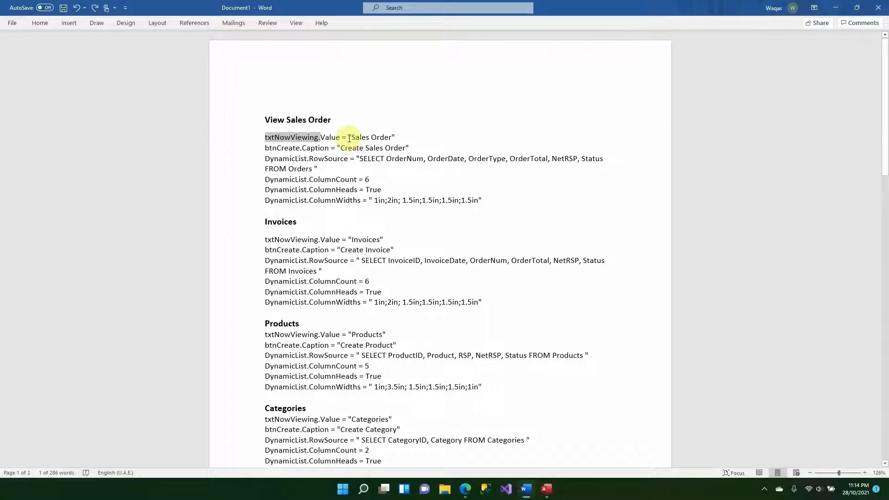
pyautogui.moveTo(349, 137); pyautogui.dragTo(397, 137)
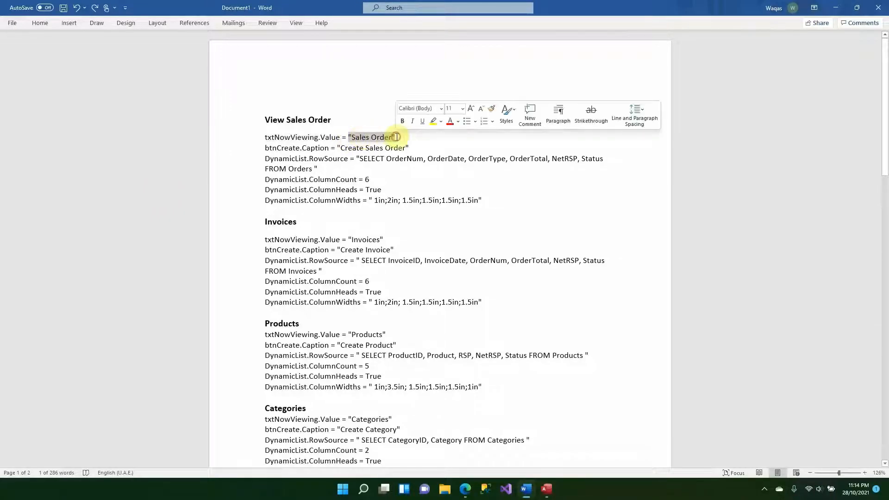
pyautogui.click(397, 137)
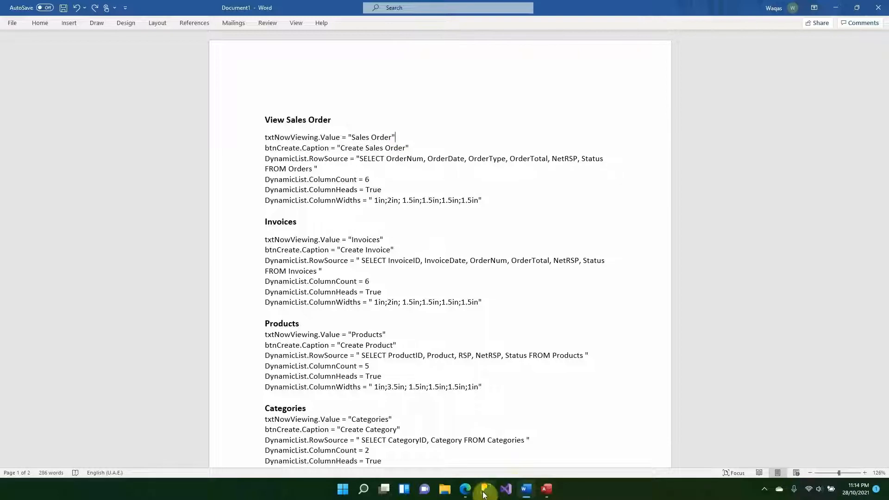
# Step: Switch to the Access database window and open the DashboardF form
pyautogui.moveTo(545, 486)
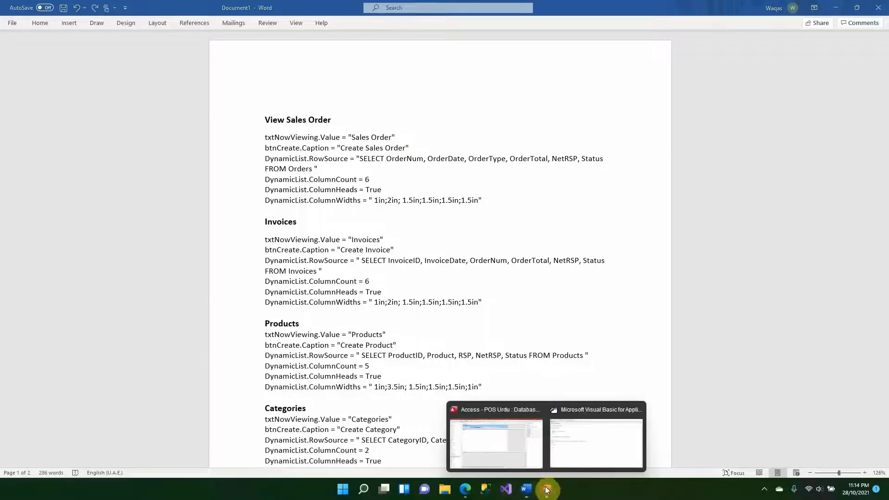
pyautogui.click(532, 459)
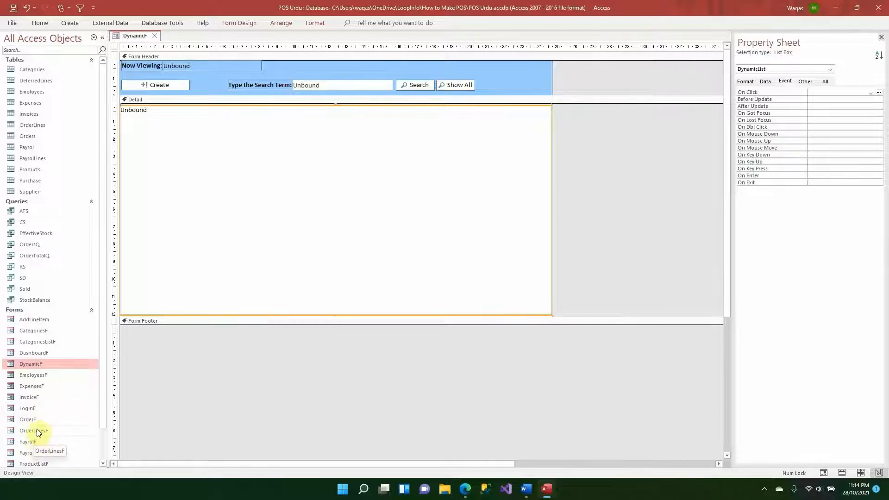
pyautogui.doubleClick(34, 353)
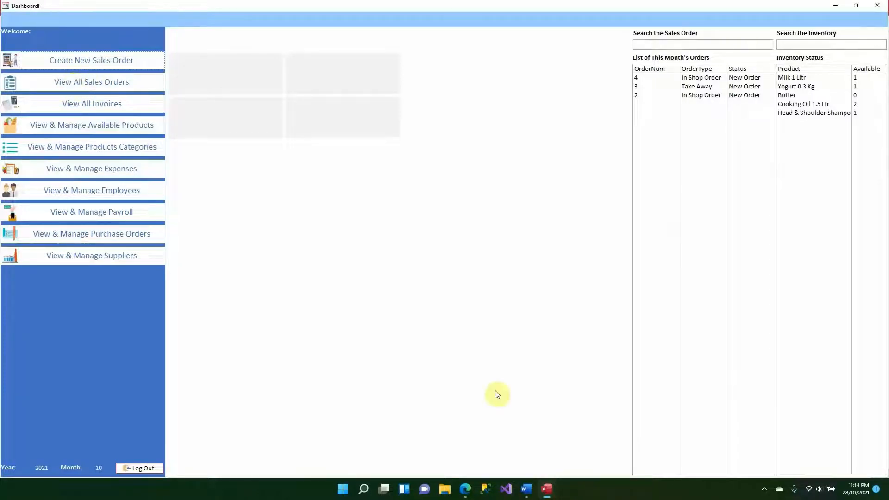
# Step: Switch to Word and try changing the View Sales Order txtNowViewing.Value text to "Sales Orders", then revert it
pyautogui.hotkey('alt', 'Tab')
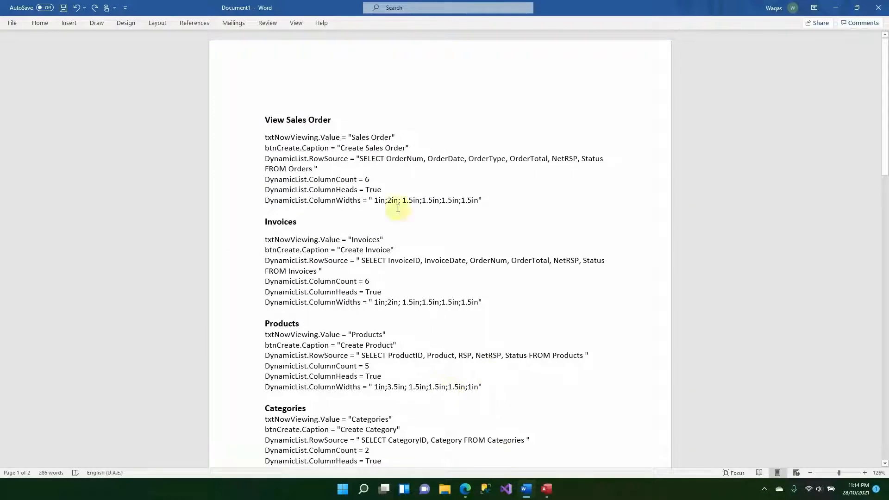
pyautogui.moveTo(407, 138); pyautogui.dragTo(350, 139)
pyautogui.click(380, 139)
pyautogui.click(391, 137)
pyautogui.write('s')
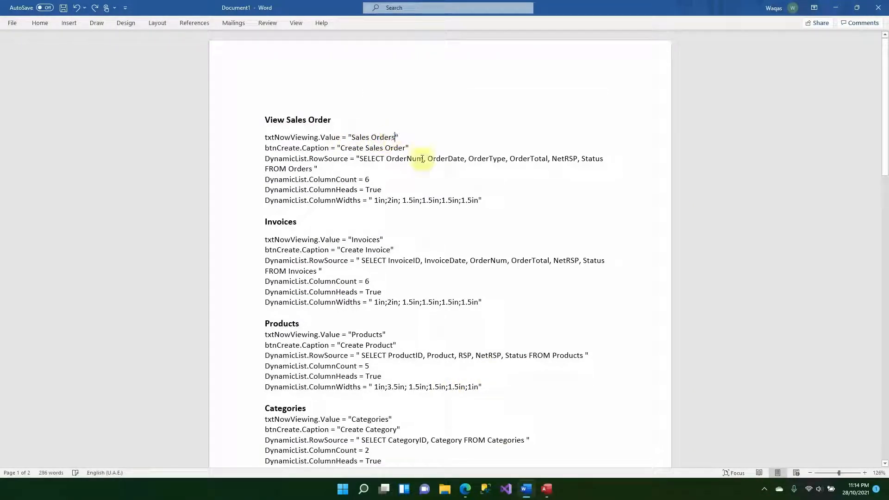
pyautogui.press('BackSpace')
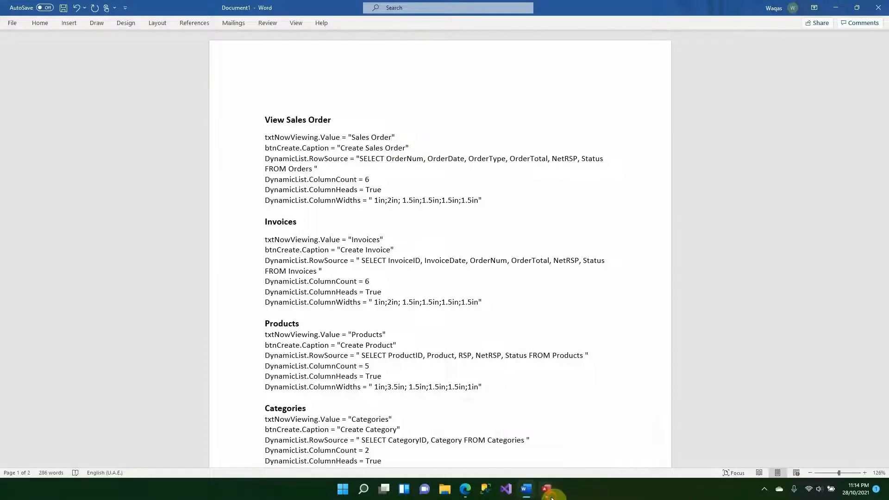
# Step: Return to the Form_DynamicF code and change the nested If condition's value to "Sales Order"
pyautogui.click(566, 463)
pyautogui.click(170, 182)
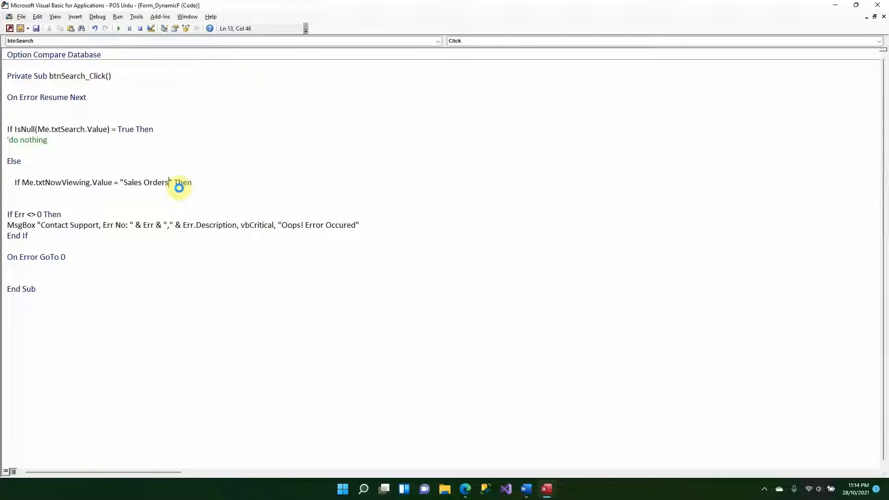
pyautogui.press('BackSpace')
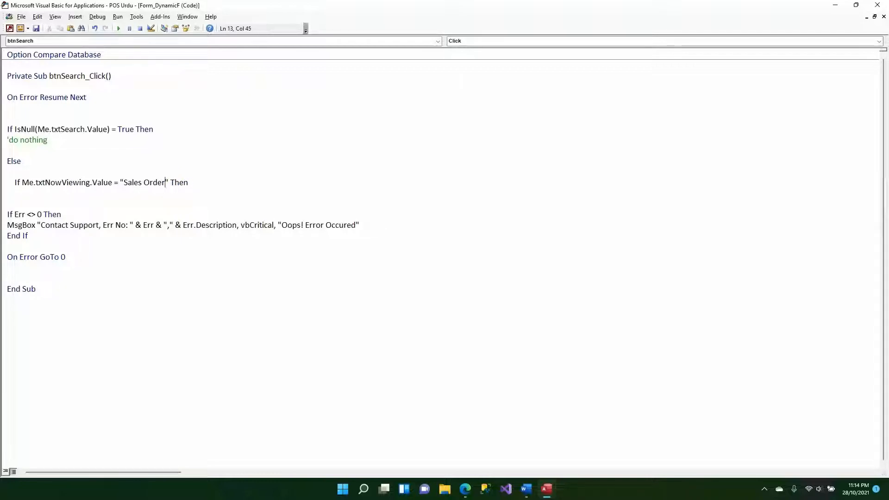
pyautogui.click(202, 193)
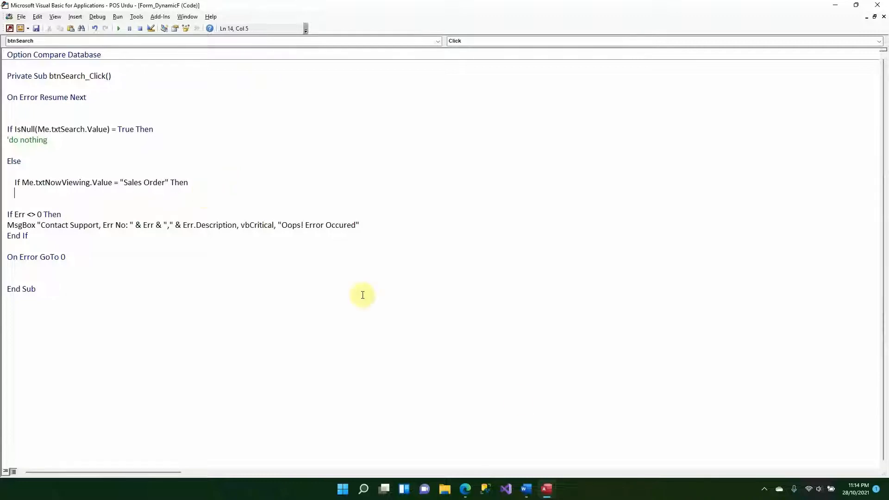
# Step: Below the nested Sales Order condition, start an assignment statement reading Me.DynamicList.RowSource =
pyautogui.click(528, 492)
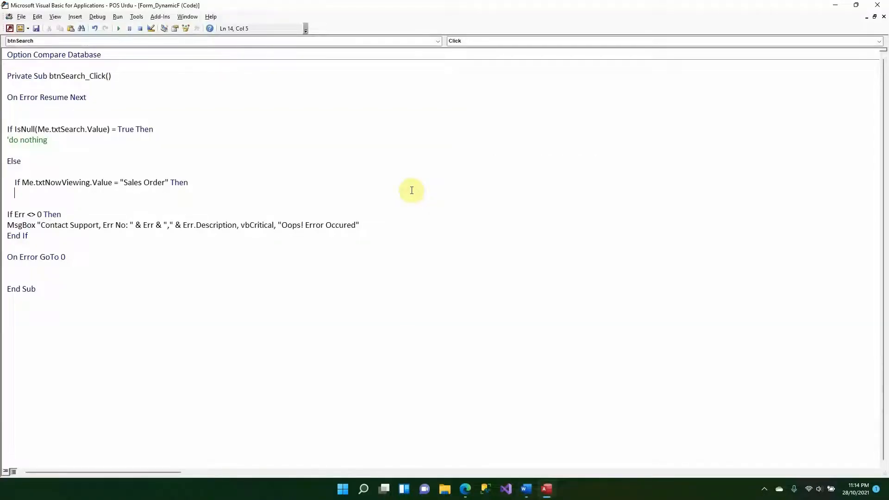
pyautogui.write('me.')
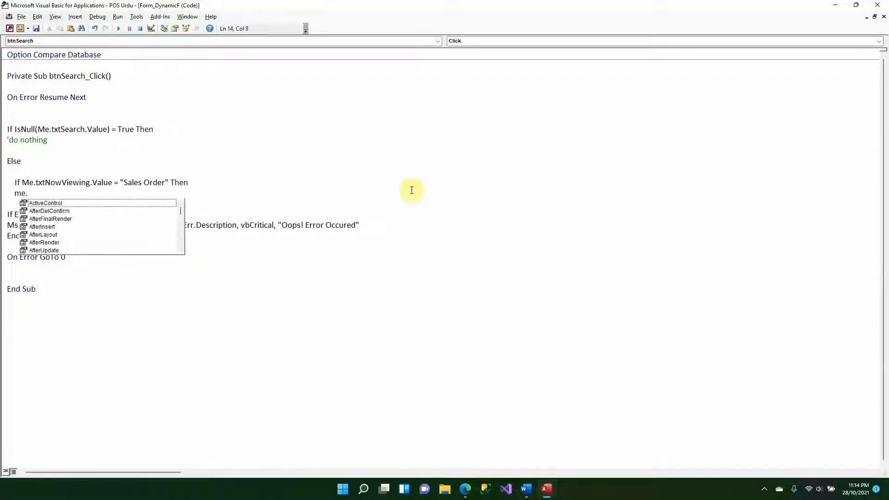
pyautogui.press('Escape')
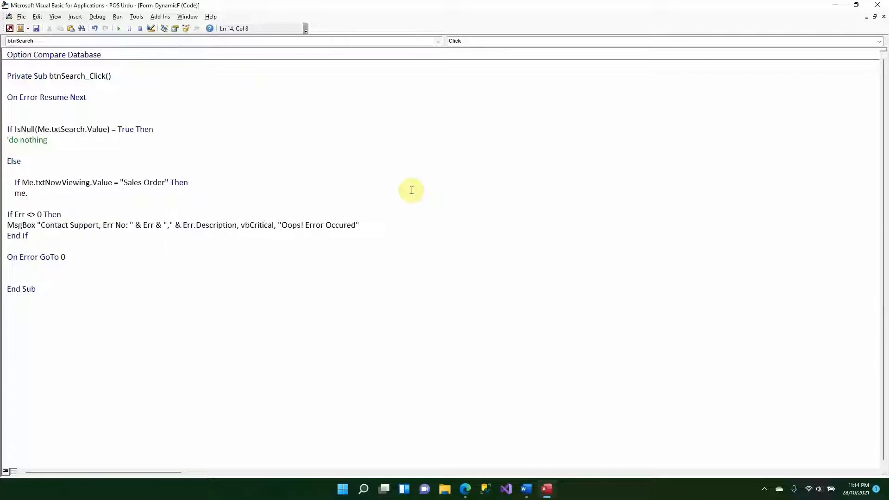
pyautogui.write('dyn')
pyautogui.press('BackSpace')
pyautogui.press('BackSpace')
pyautogui.write('me.dy')
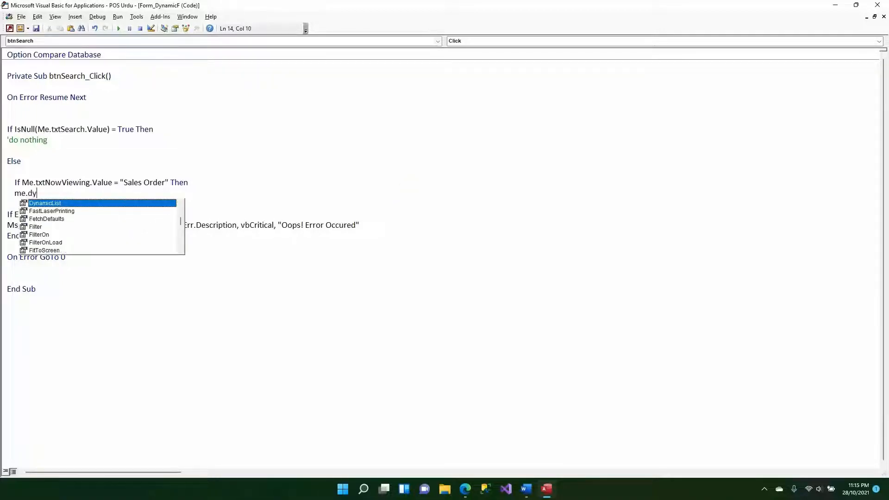
pyautogui.press('Tab')
pyautogui.write('.')
pyautogui.write('row ')
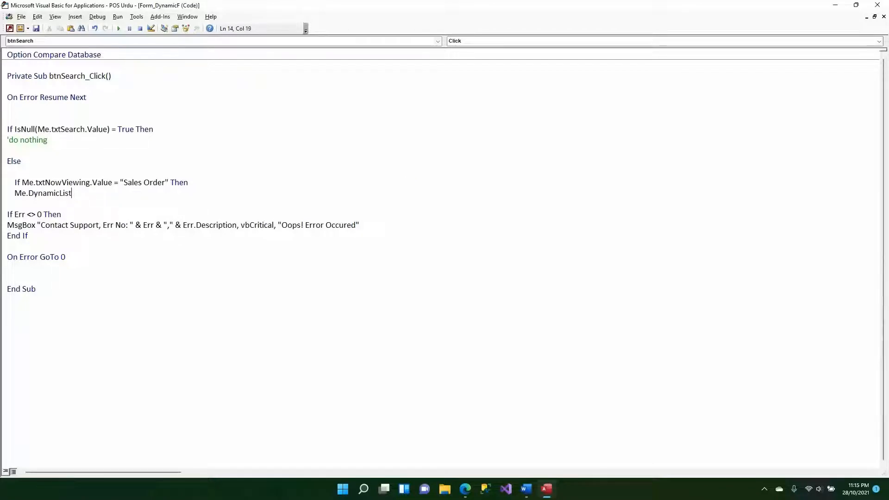
pyautogui.write('.row')
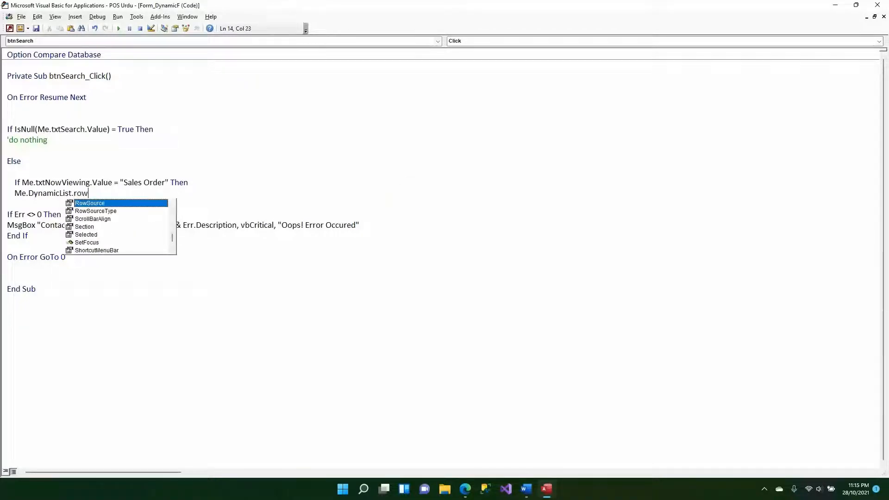
pyautogui.write(' =')
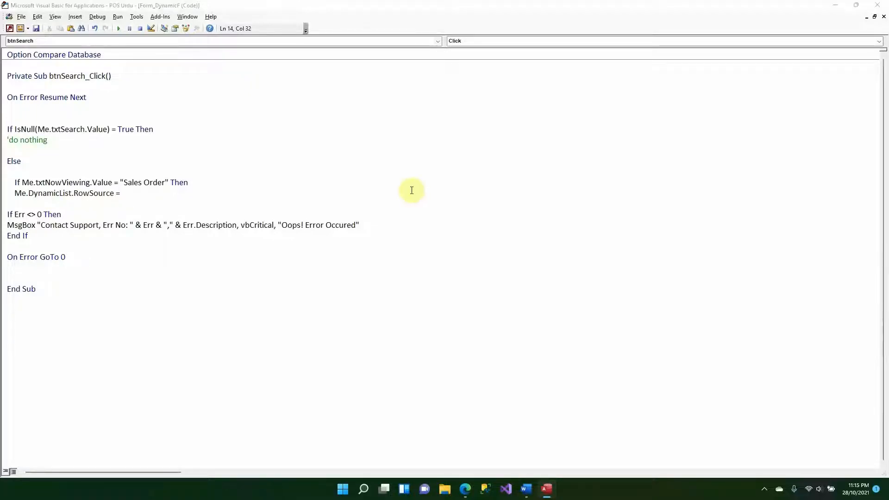
# Step: Copy the DynamicList RowSource, ColumnCount, ColumnHeads and ColumnWidths lines under View Sales Order in Word and paste them after Me.DynamicList.RowSource = in the code
pyautogui.hotkey('alt', 'Tab')
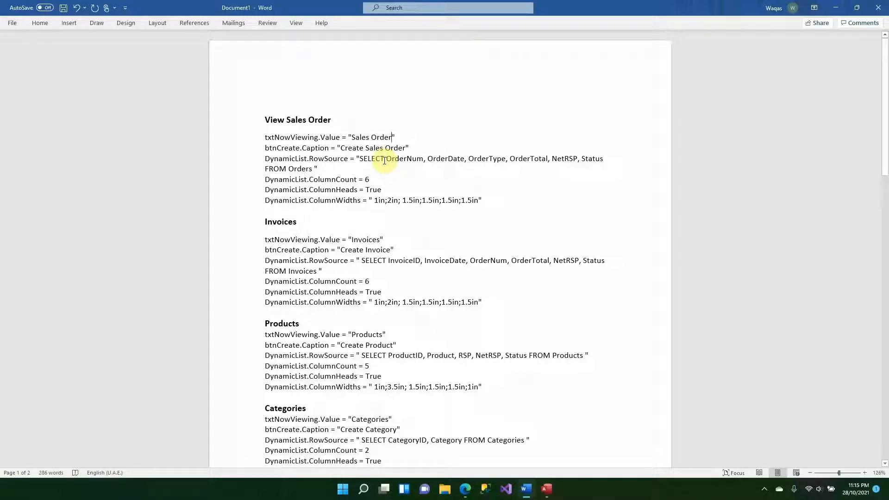
pyautogui.moveTo(492, 200); pyautogui.dragTo(231, 163)
pyautogui.hotkey('ctrl', 'c')
pyautogui.hotkey('alt', 'Tab')
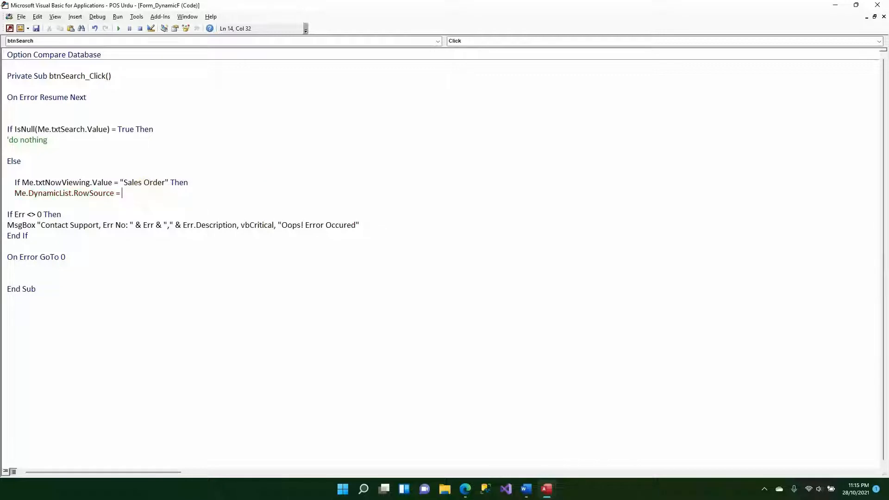
pyautogui.hotkey('ctrl', 'v')
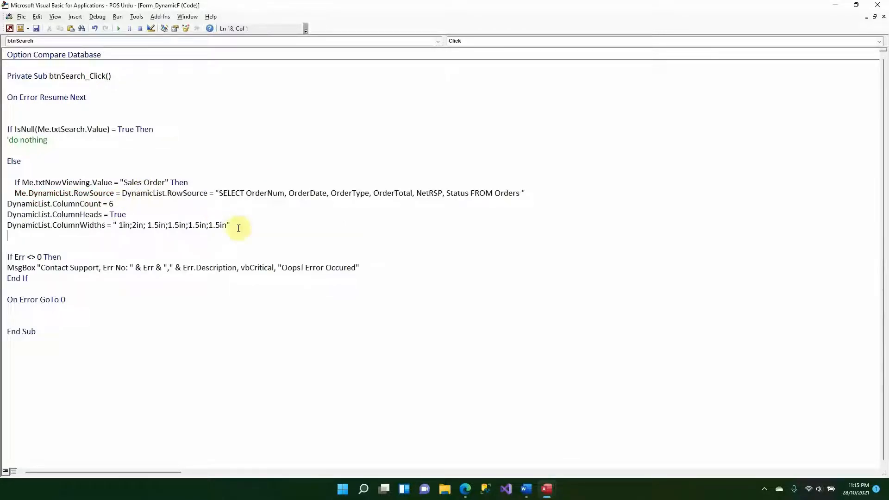
# Step: Indent the pasted ColumnCount, ColumnHeads and ColumnWidths lines to align with the RowSource statement
pyautogui.click(260, 229)
pyautogui.moveTo(236, 225); pyautogui.dragTo(7, 204)
pyautogui.press('Tab')
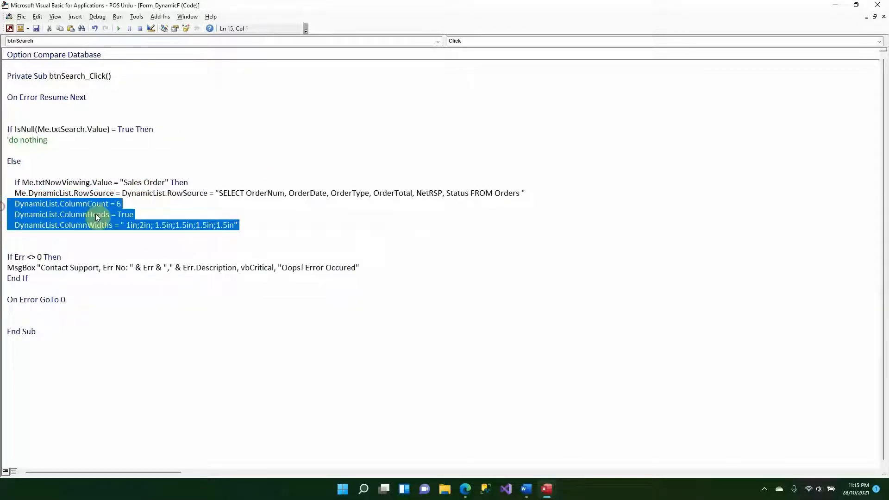
pyautogui.click(153, 204)
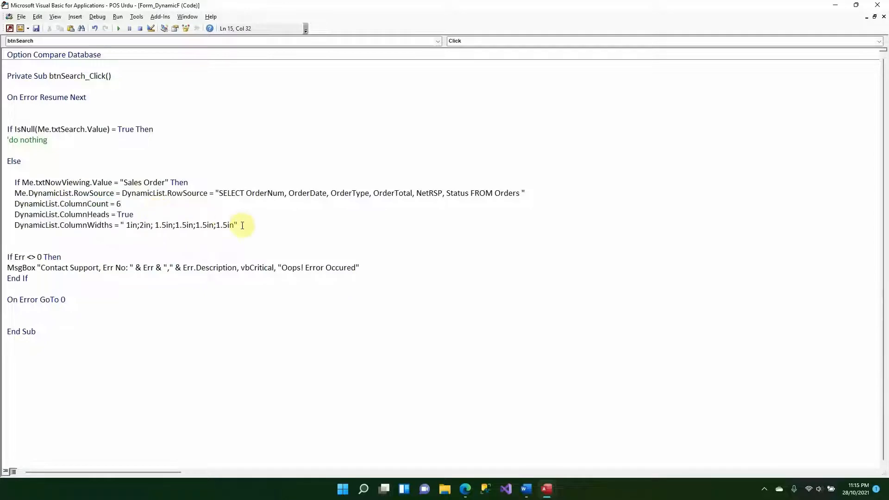
pyautogui.moveTo(239, 225); pyautogui.dragTo(1, 187)
pyautogui.click(275, 212)
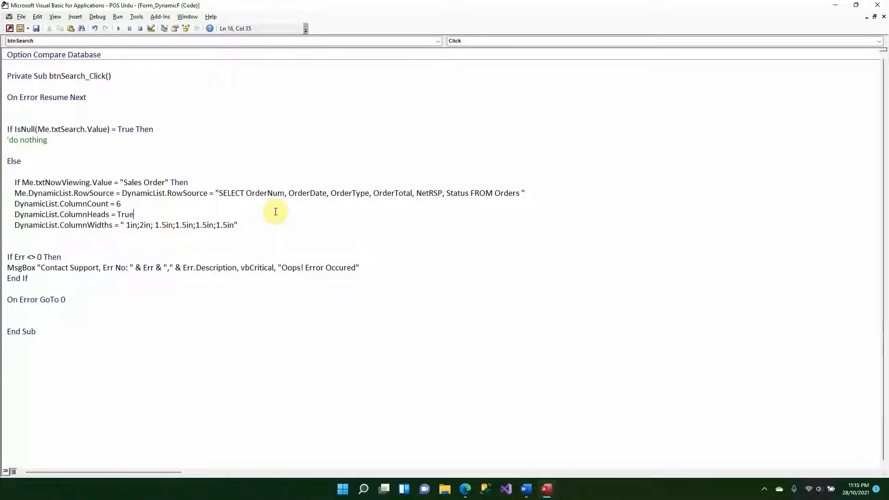
# Step: Check the Sales Order text in Word, then add WHERE to the code's SELECT statement and change its source from Orders to OrdersQ
pyautogui.click(526, 488)
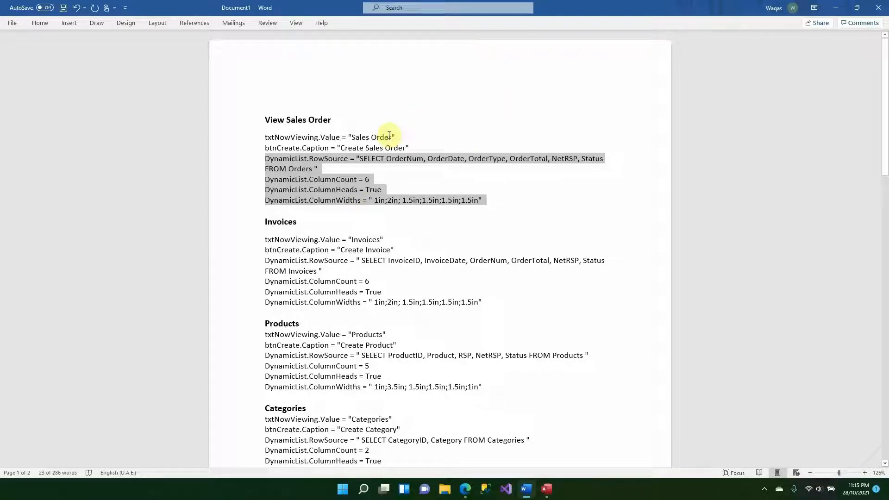
pyautogui.click(839, 11)
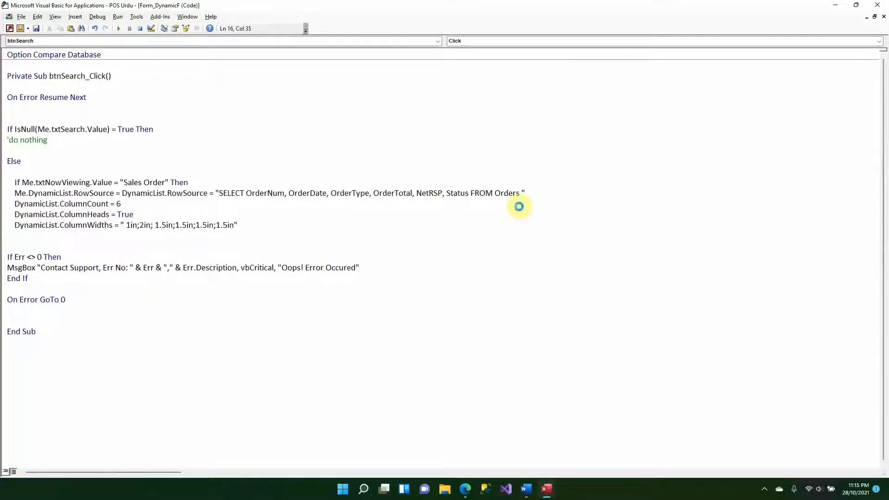
pyautogui.moveTo(522, 193); pyautogui.dragTo(219, 190)
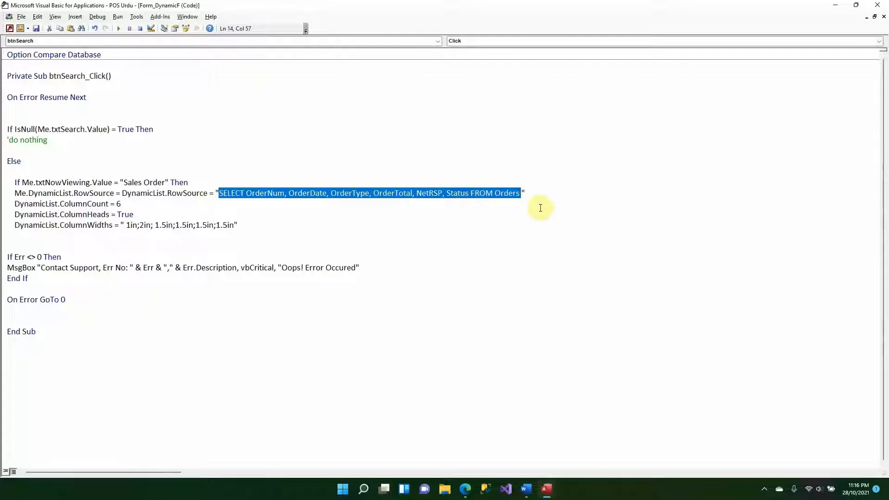
pyautogui.click(524, 192)
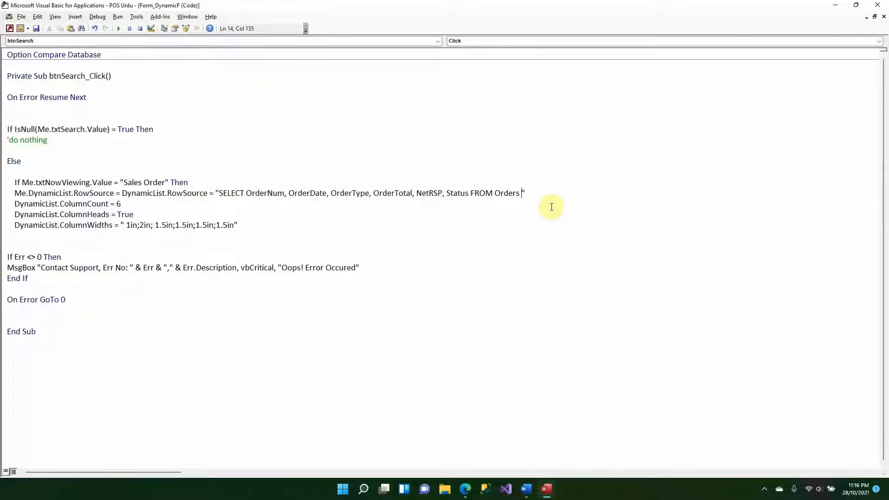
pyautogui.write('WHERE')
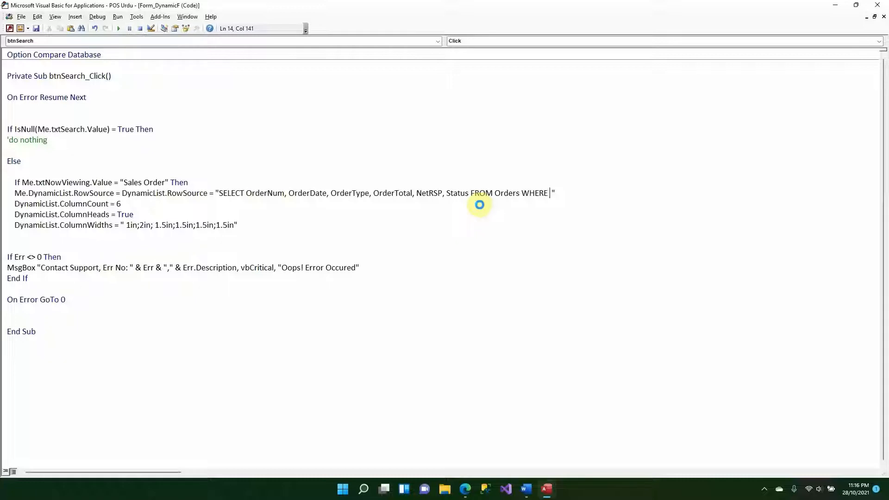
pyautogui.click(521, 193)
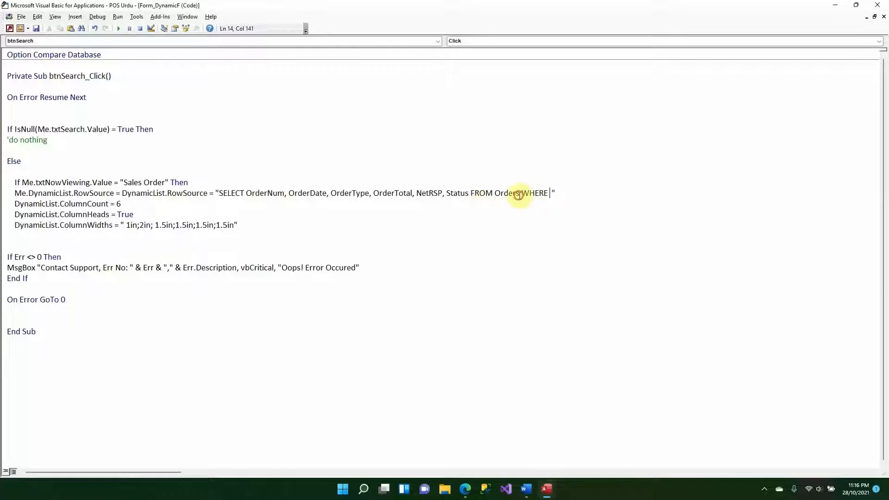
pyautogui.write('Q')
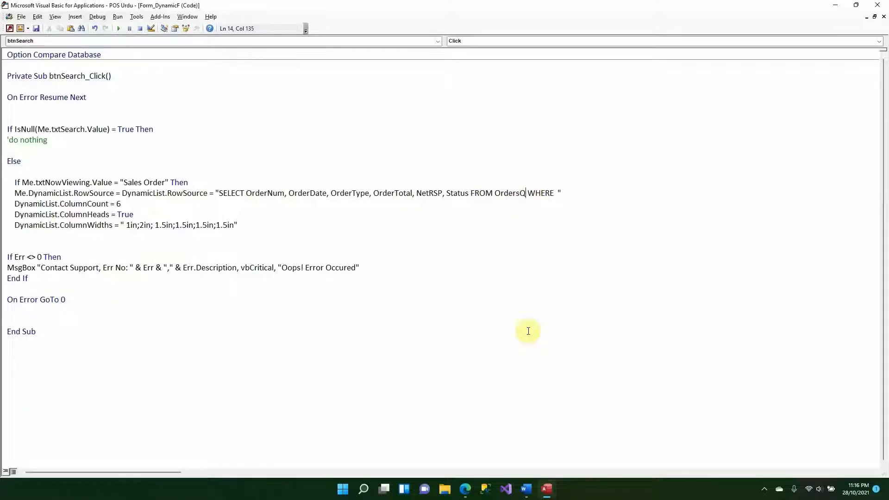
# Step: Switch to the Access database window, close DashboardF, open the OrdersQ query and compare its columns with the fields in the SELECT statement
pyautogui.moveTo(546, 482)
pyautogui.click(505, 432)
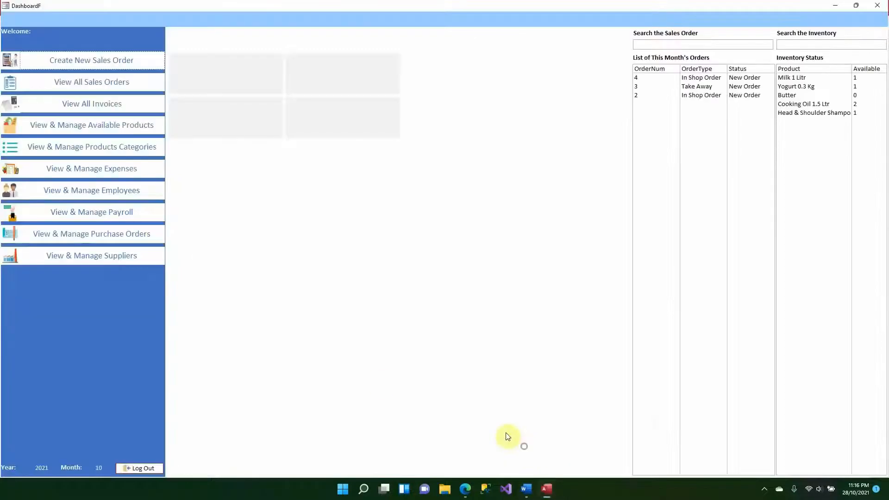
pyautogui.click(877, 5)
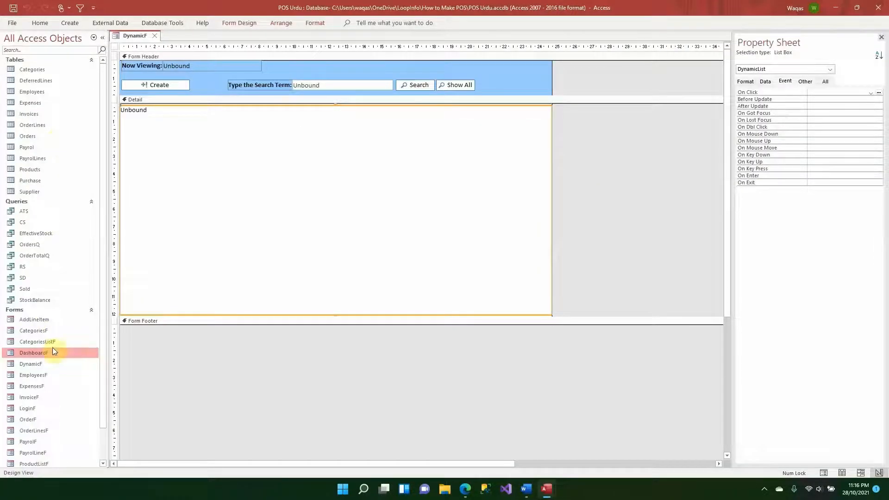
pyautogui.doubleClick(41, 245)
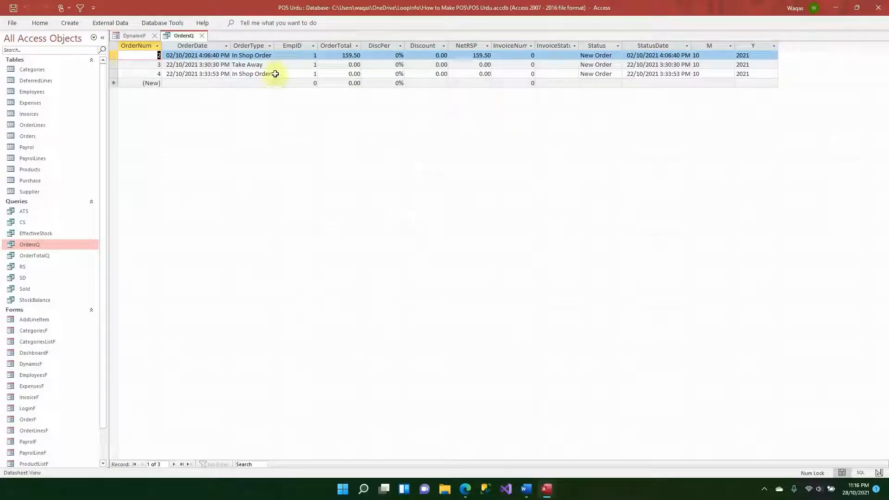
pyautogui.moveTo(192, 46); pyautogui.dragTo(136, 46)
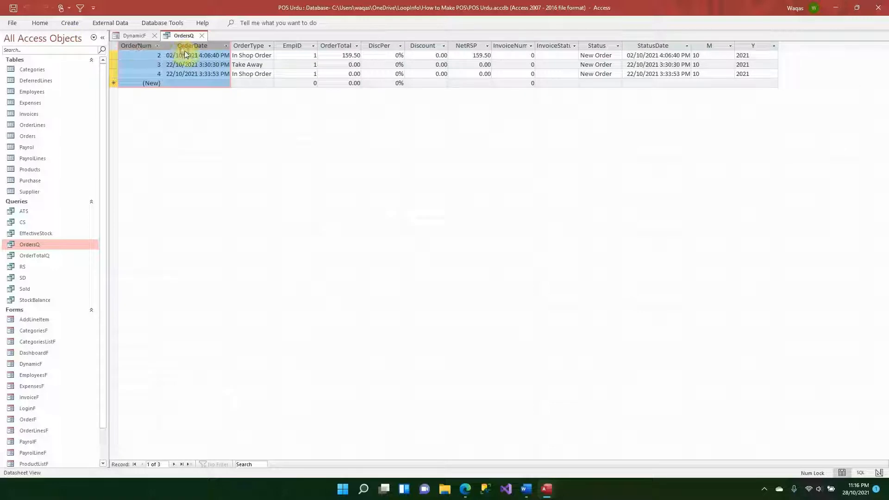
pyautogui.click(351, 55)
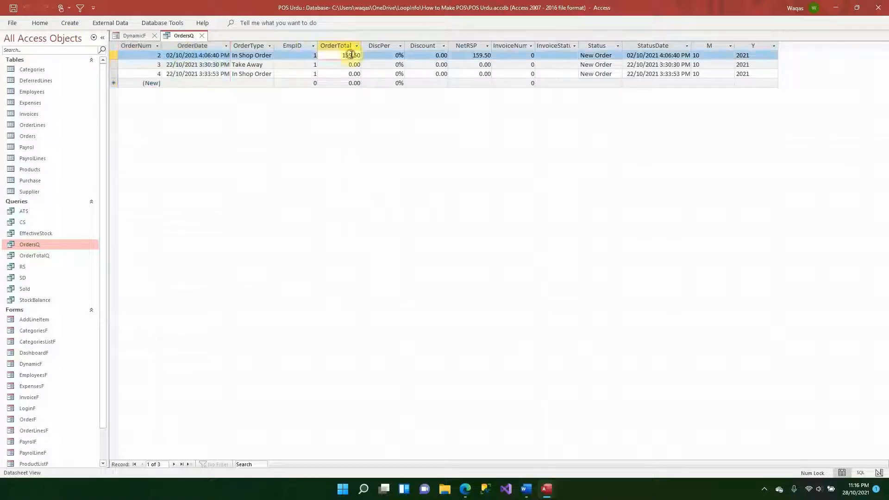
pyautogui.click(596, 65)
pyautogui.hotkey('alt', 'F11')
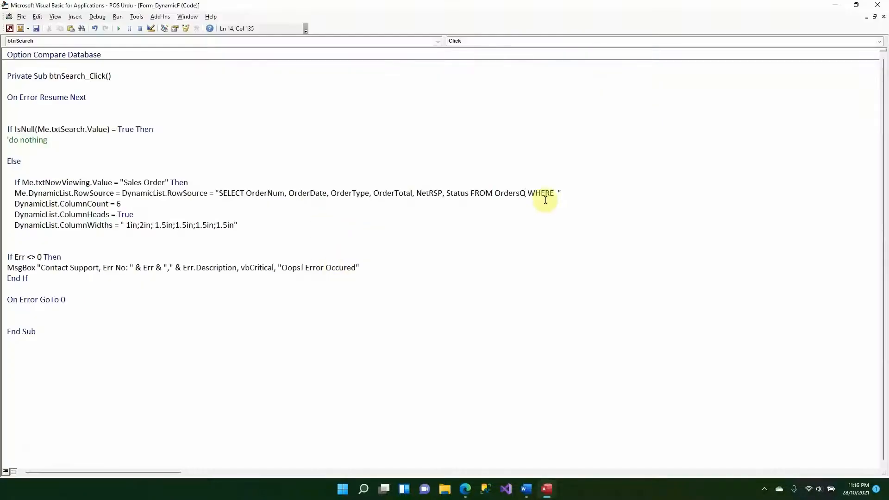
pyautogui.doubleClick(508, 194)
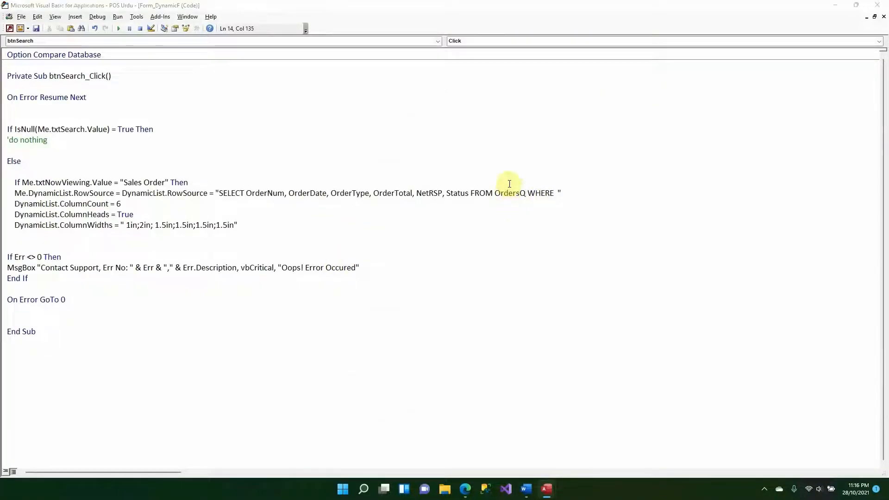
pyautogui.hotkey('alt', 'F11')
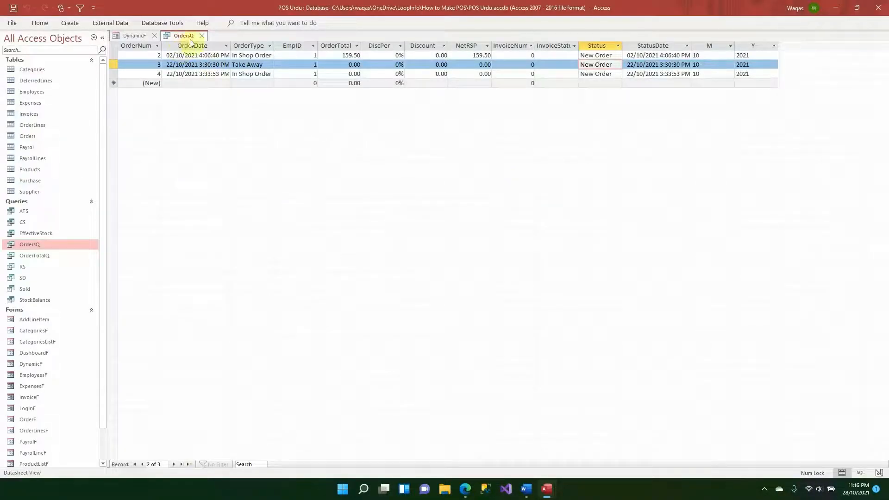
# Step: Switch back to the code editor and add the condition OrderNum = " after WHERE in the RowSource statement, reusing the field name from SELECT
pyautogui.hotkey('alt', 'F11')
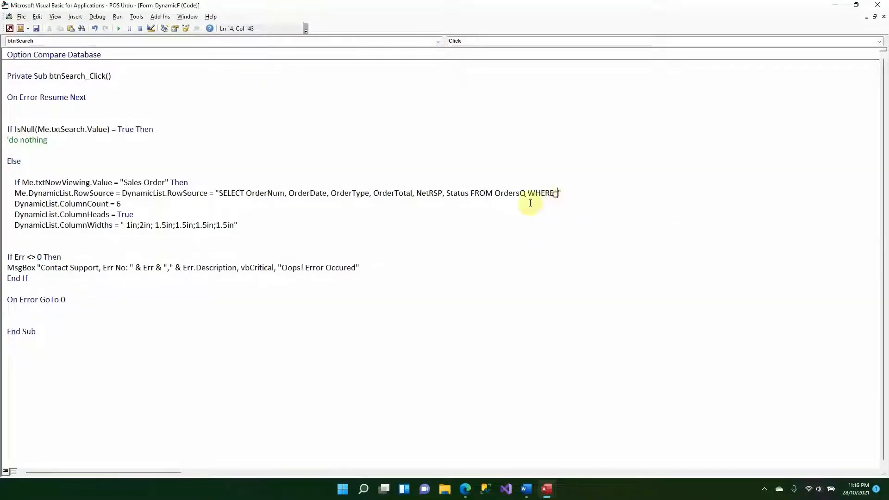
pyautogui.doubleClick(264, 193)
pyautogui.hotkey('ctrl', 'c')
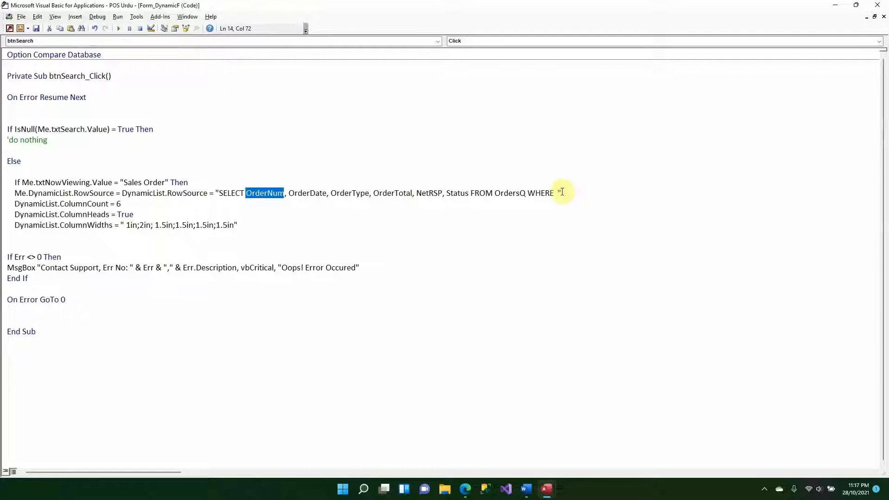
pyautogui.click(558, 193)
pyautogui.hotkey('ctrl', 'v')
pyautogui.write('"')
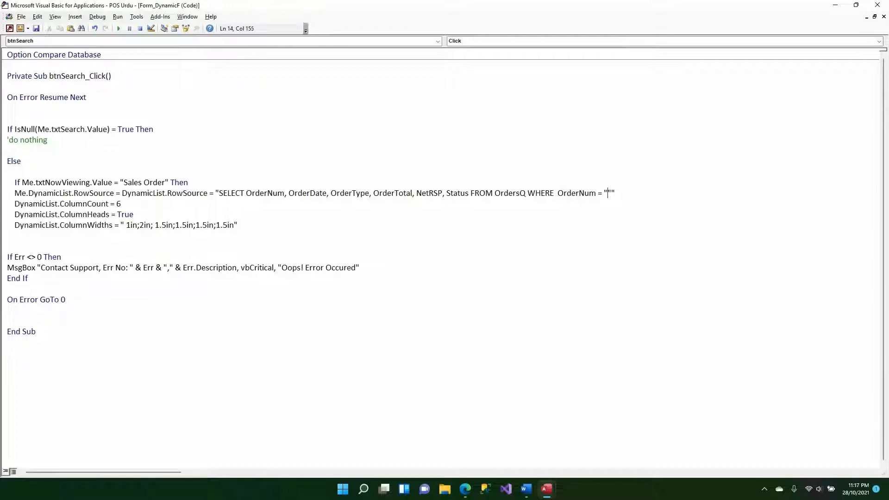
# Step: Concatenate & Me.txtSearch & after OrderNum = " so the WHERE condition uses the search box value
pyautogui.write('& m &')
pyautogui.press('Left')
pyautogui.write('m')
pyautogui.write('e.txtse')
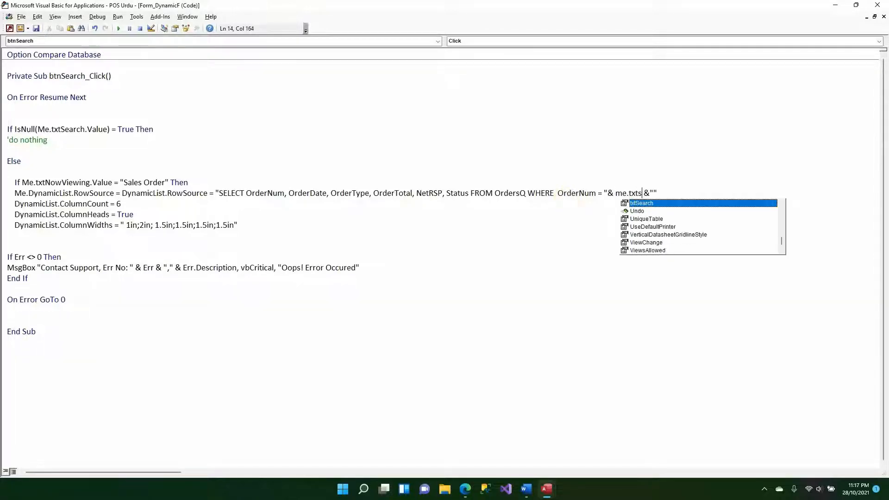
pyautogui.write('arch')
pyautogui.click(566, 198)
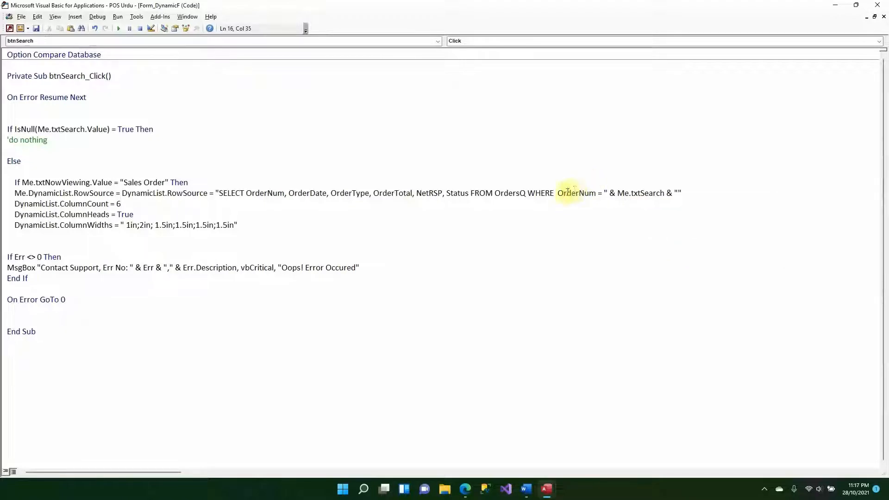
# Step: Compare the WHERE condition and the column property lines in the code with the search text box on the DynamicF form
pyautogui.moveTo(557, 194); pyautogui.dragTo(577, 193)
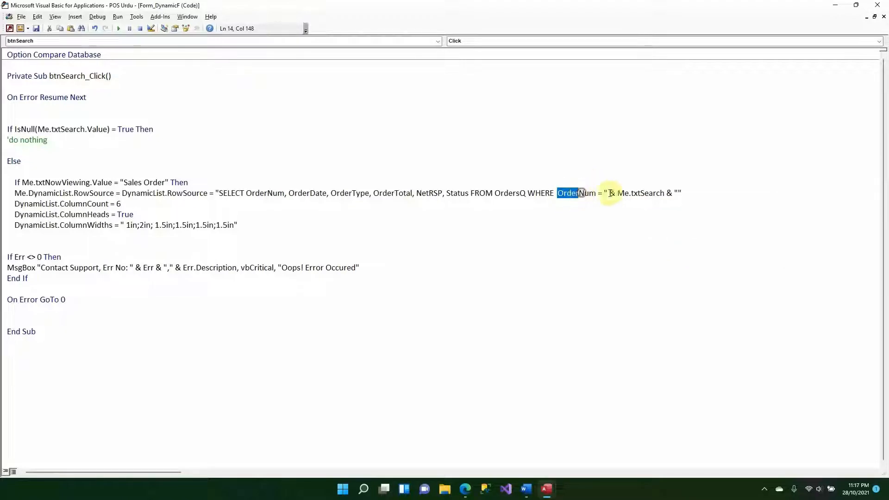
pyautogui.click(577, 192)
pyautogui.hotkey('alt', 'F11')
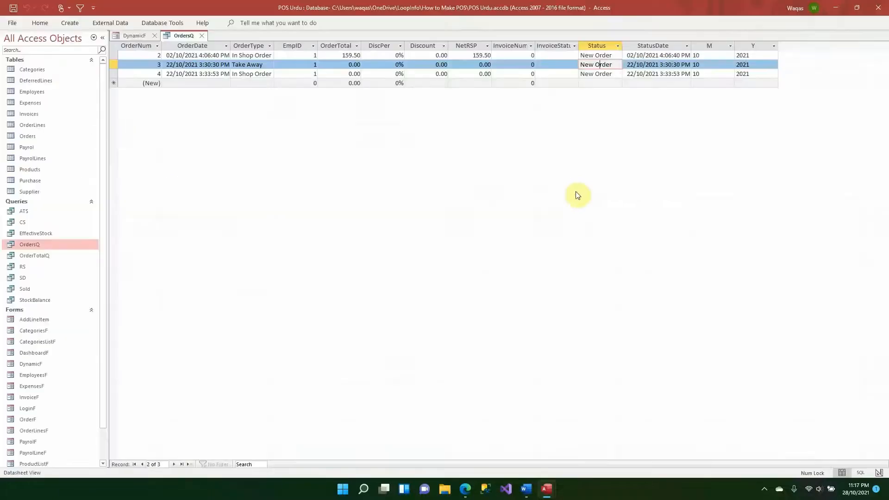
pyautogui.click(137, 36)
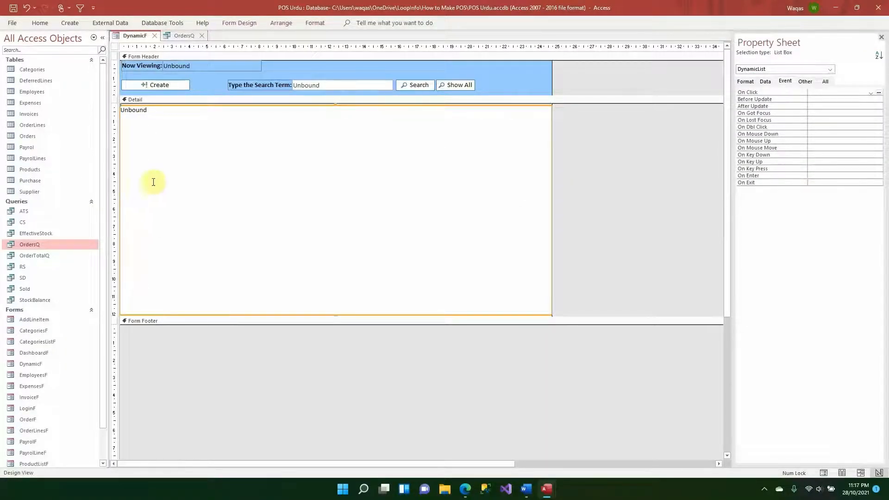
pyautogui.click(319, 87)
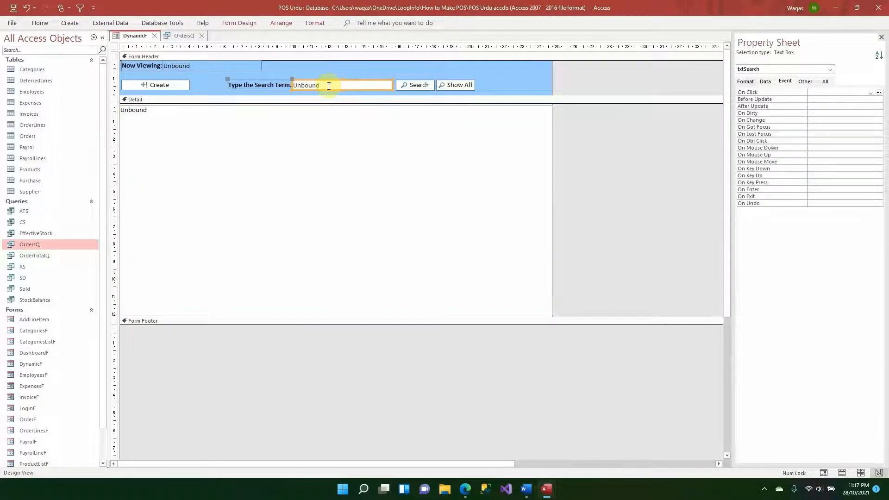
pyautogui.hotkey('alt', 'Tab')
pyautogui.moveTo(691, 193); pyautogui.dragTo(176, 194)
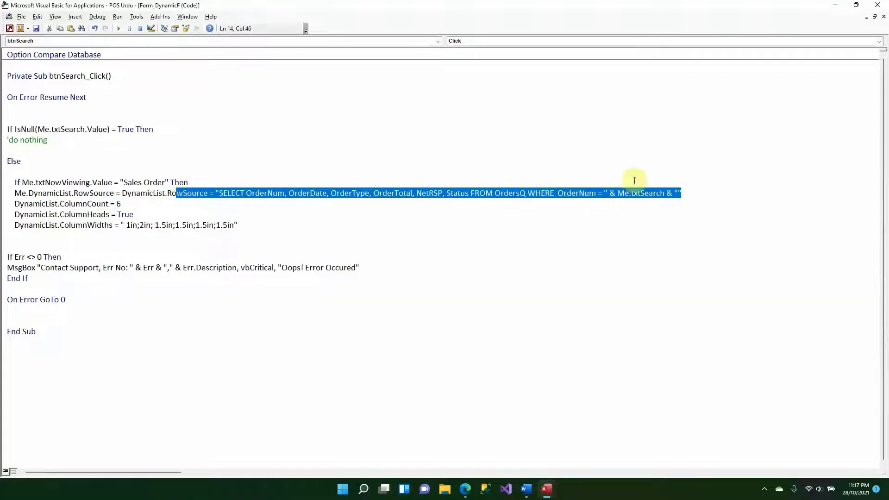
pyautogui.click(701, 192)
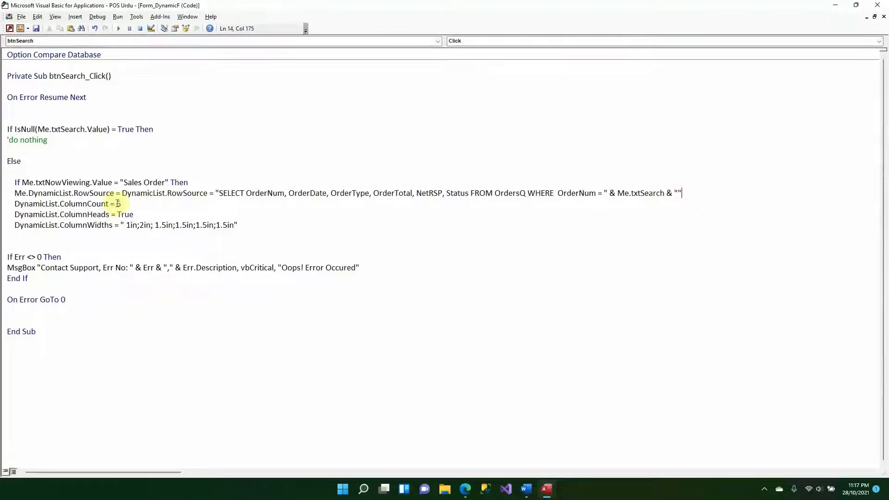
pyautogui.hotkey('alt', 'Tab')
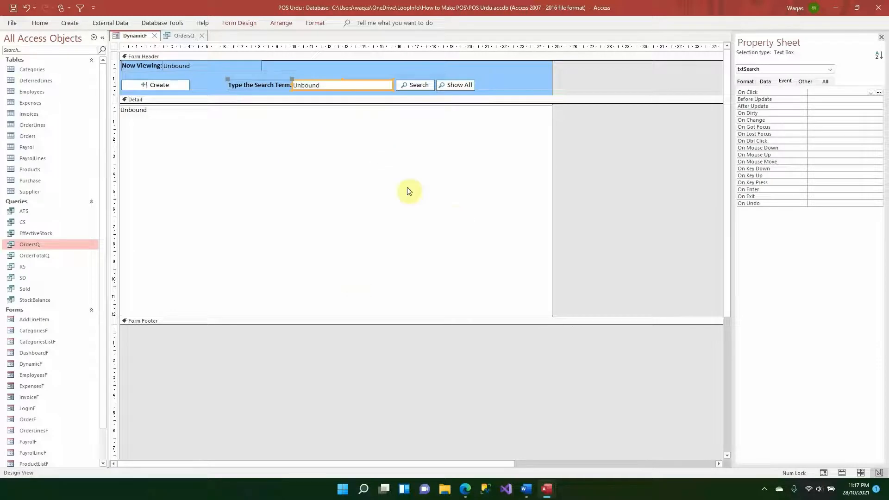
pyautogui.hotkey('alt', 'Tab')
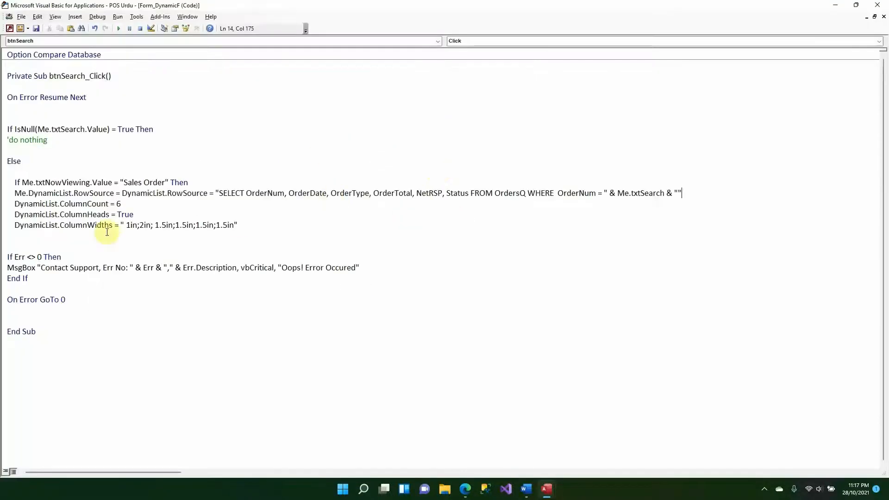
pyautogui.click(82, 215)
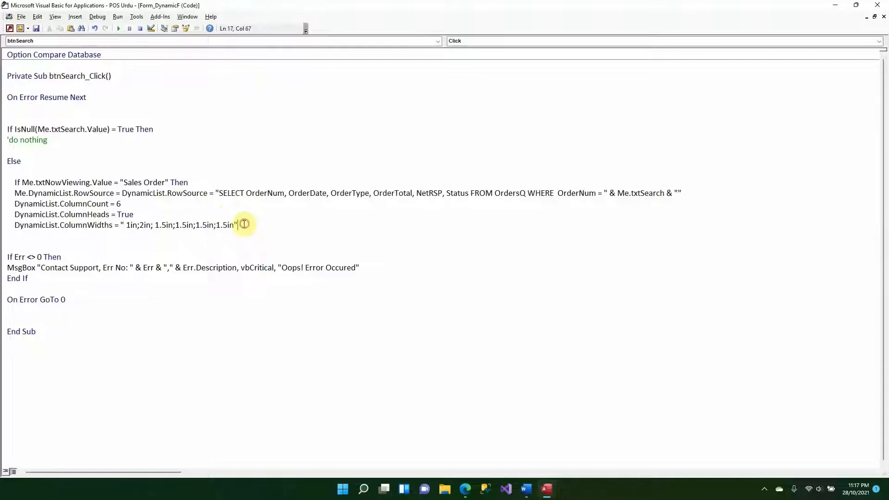
pyautogui.moveTo(246, 225); pyautogui.dragTo(128, 224)
# Step: Add an indented End If below the ColumnWidths line and a second End If to close the outer IsNull check
pyautogui.click(130, 236)
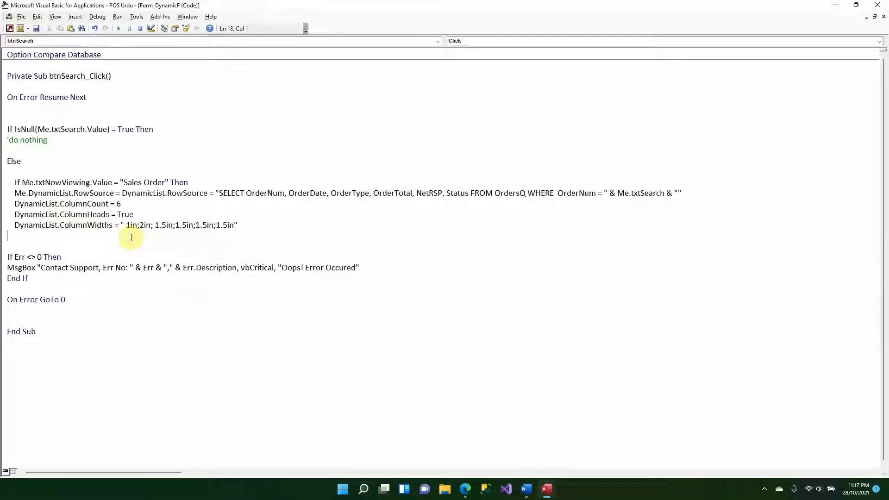
pyautogui.write('end if')
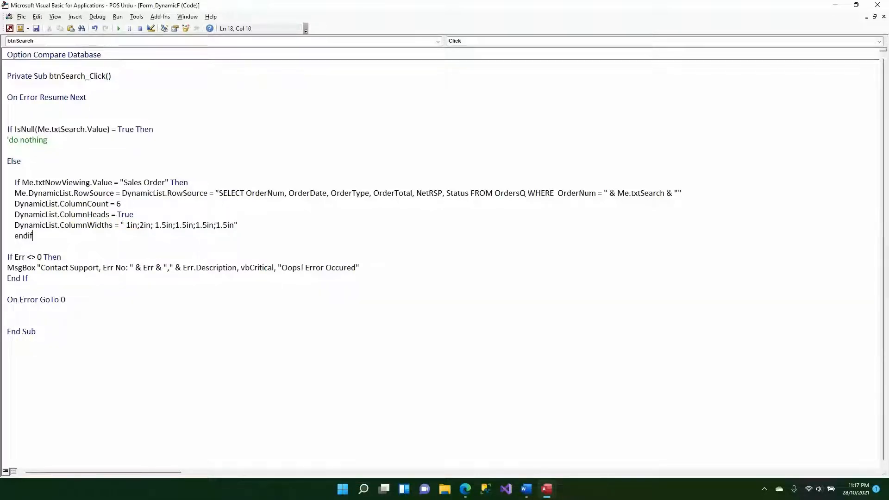
pyautogui.press('Return')
pyautogui.press('Return')
pyautogui.write('end if')
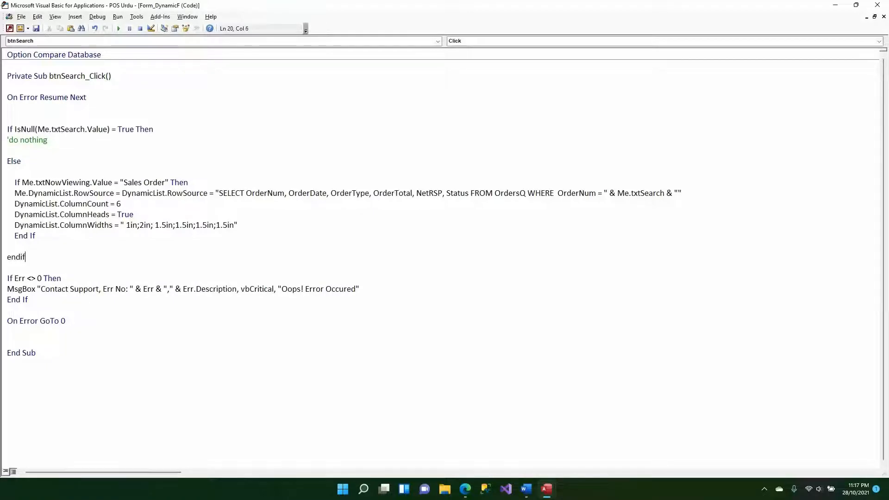
pyautogui.press('Down')
pyautogui.press('Down')
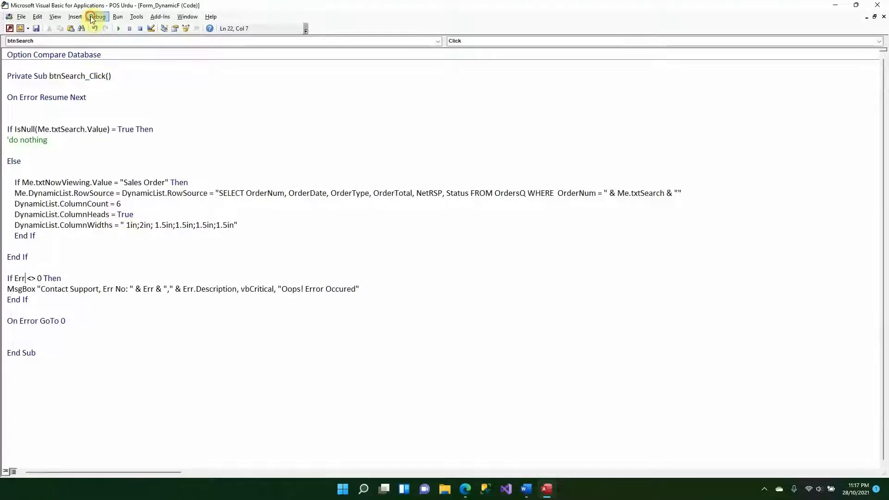
# Step: Compile the code, then close the code editor, the OrdersQ query and the DynamicF form
pyautogui.click(97, 17)
pyautogui.click(101, 26)
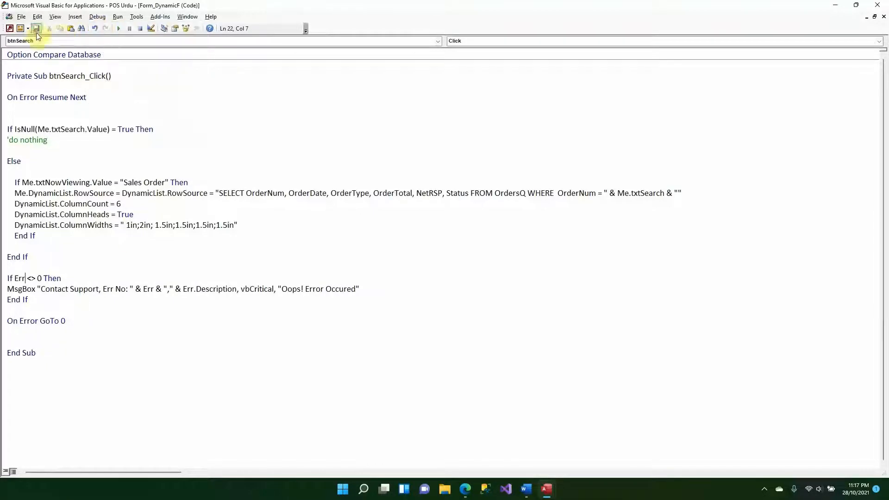
pyautogui.click(877, 5)
pyautogui.click(202, 36)
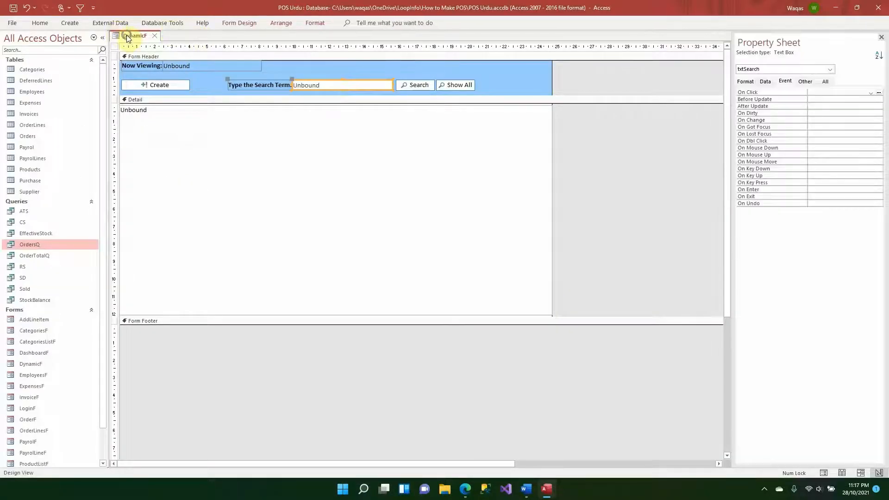
pyautogui.rightClick(131, 36)
pyautogui.press('Escape')
pyautogui.click(154, 36)
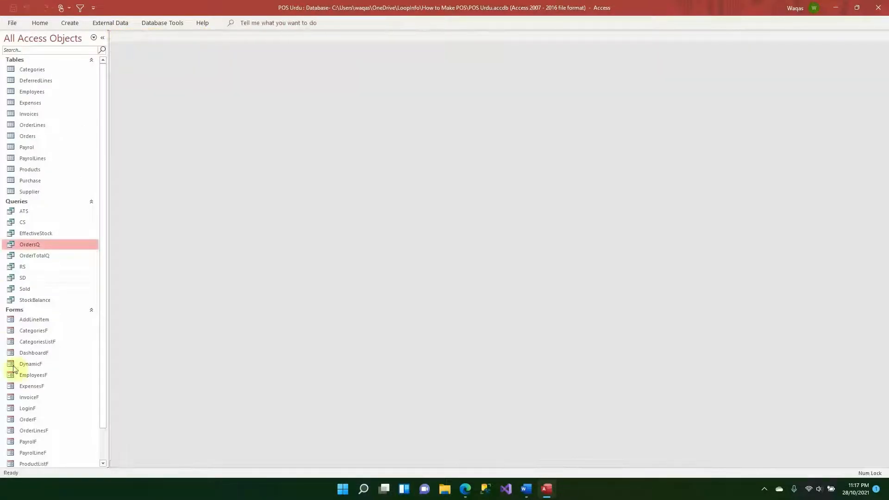
# Step: Open the LoginF form and log in with the employee's user ID and the account password
pyautogui.doubleClick(27, 408)
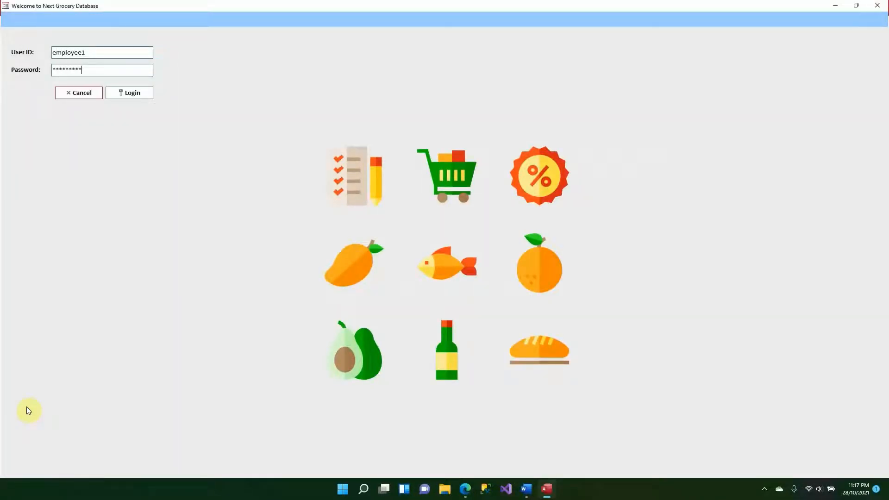
pyautogui.press('Return')
pyautogui.press('Return')
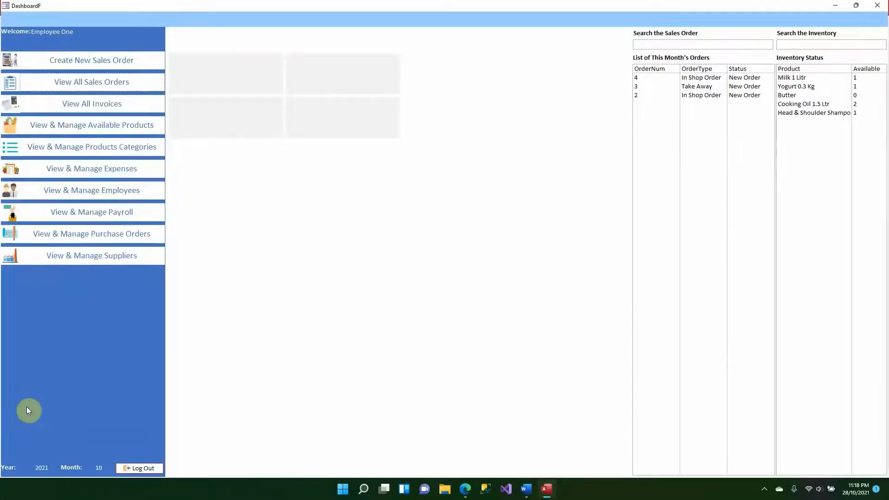
# Step: Open the list of all sales orders and search it for order number 4
pyautogui.press('Return')
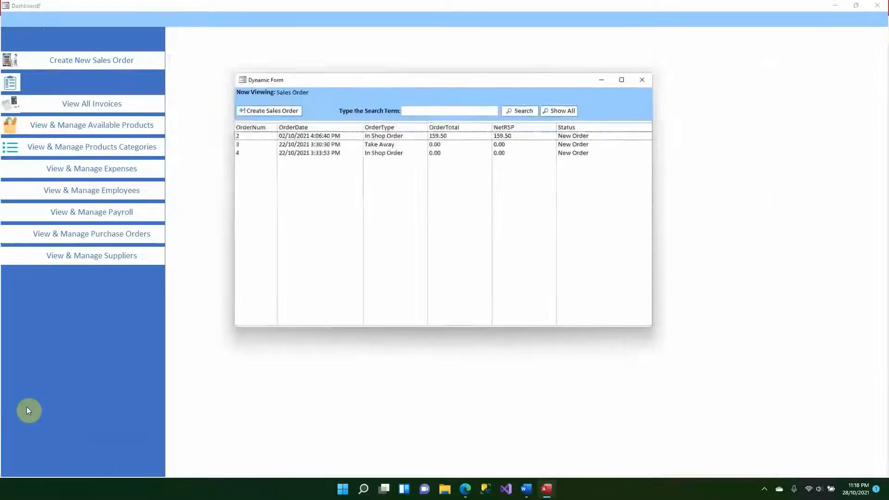
pyautogui.click(437, 107)
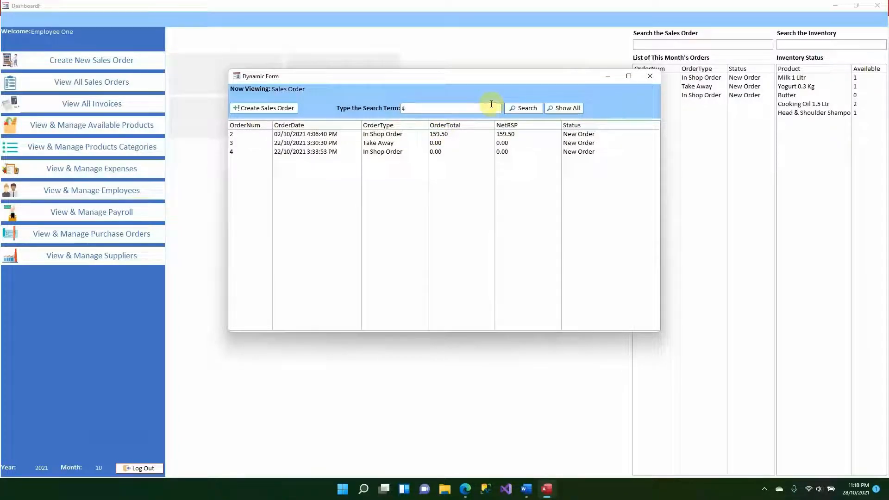
pyautogui.click(517, 109)
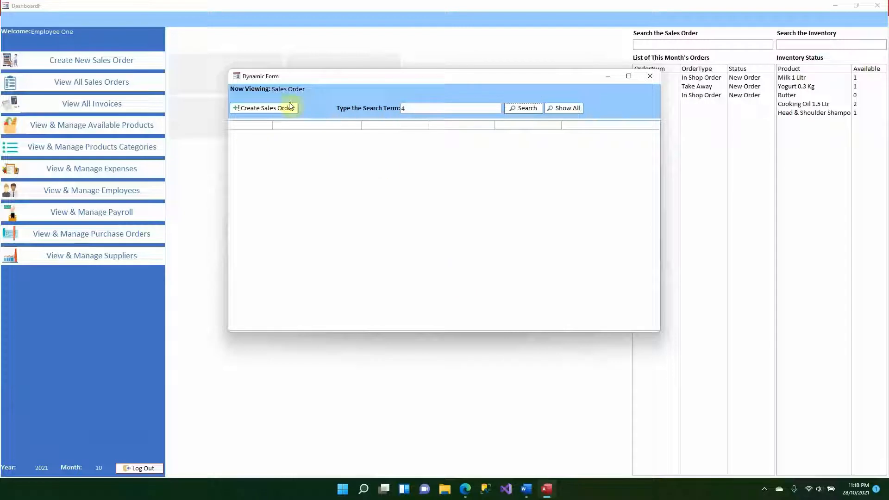
# Step: Switch the dynamic form to Design View, close the dashboard and open the Search button's On Click code
pyautogui.rightClick(346, 97)
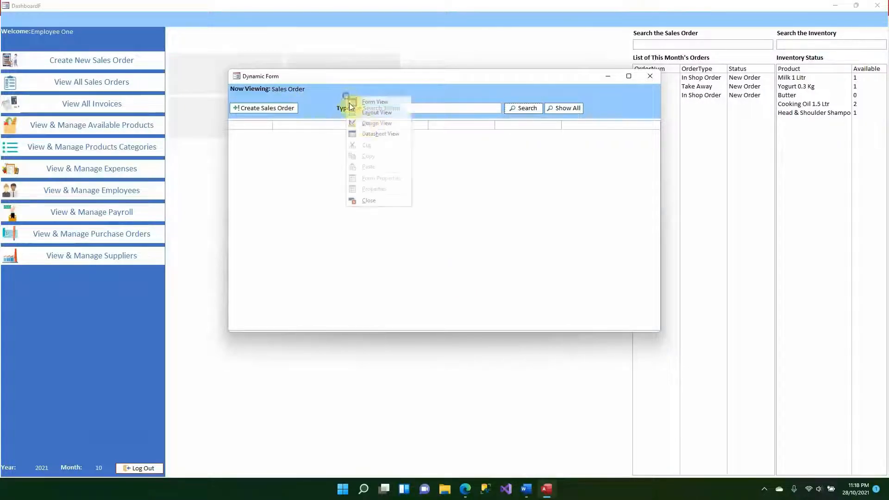
pyautogui.click(365, 126)
pyautogui.click(878, 5)
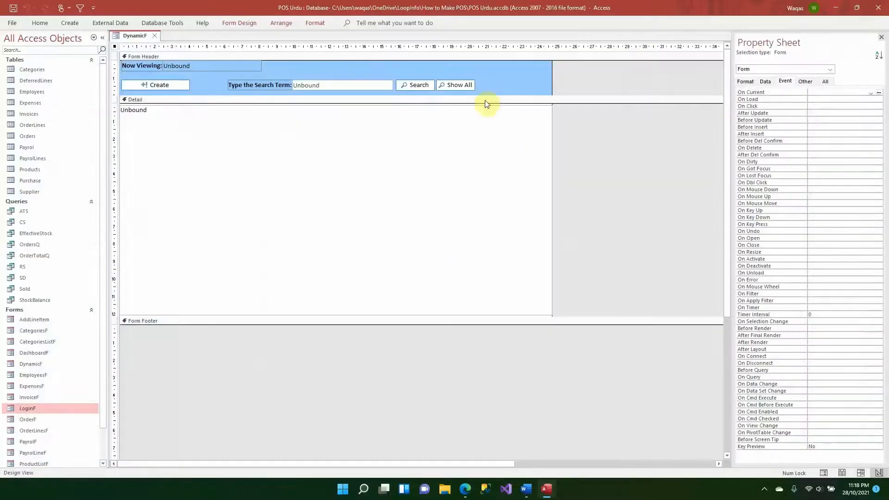
pyautogui.click(425, 84)
pyautogui.click(878, 92)
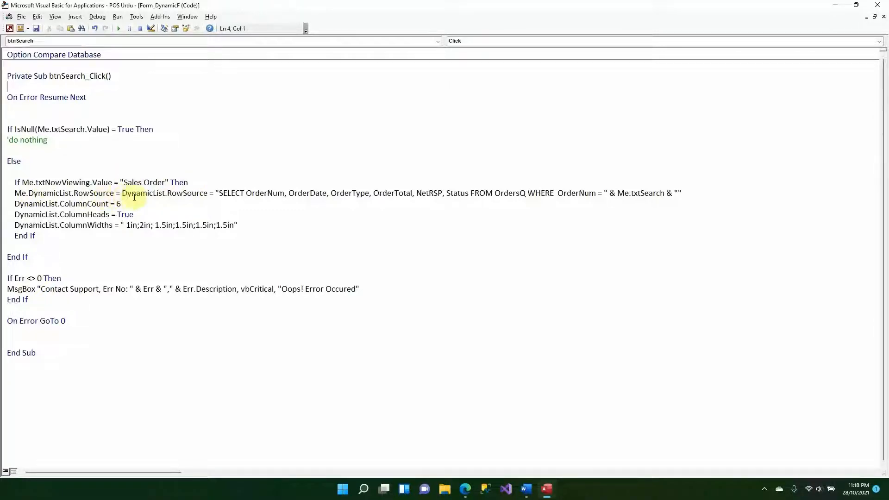
# Step: Delete the duplicate DynamicList.RowSource = before the SELECT string in the RowSource line and compile the code
pyautogui.click(214, 193)
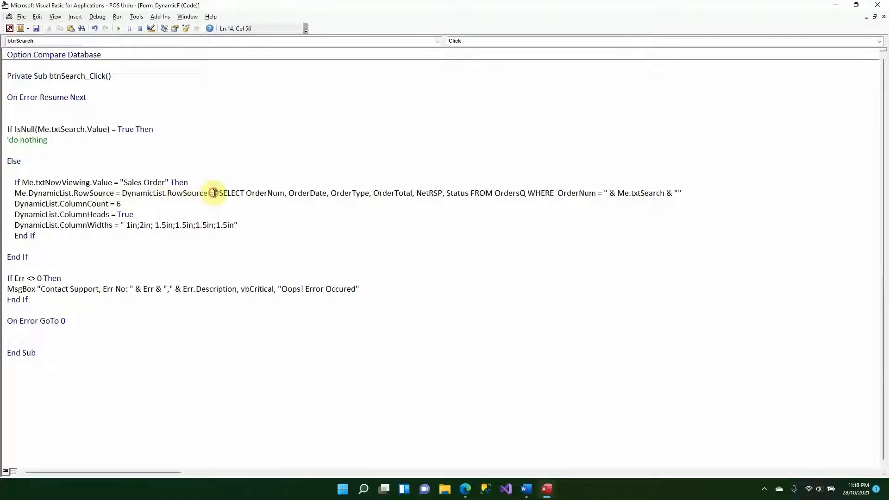
pyautogui.moveTo(214, 193); pyautogui.dragTo(129, 200)
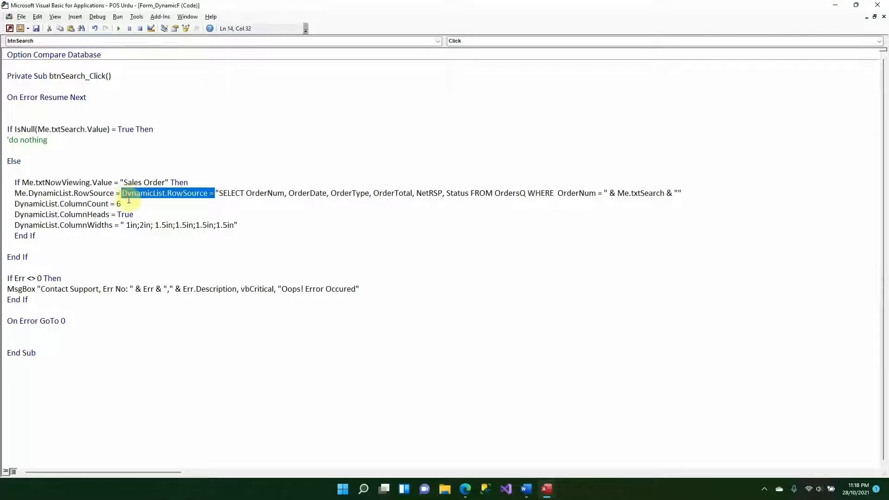
pyautogui.press('Delete')
pyautogui.press('Down')
pyautogui.press('Down')
pyautogui.press('Down')
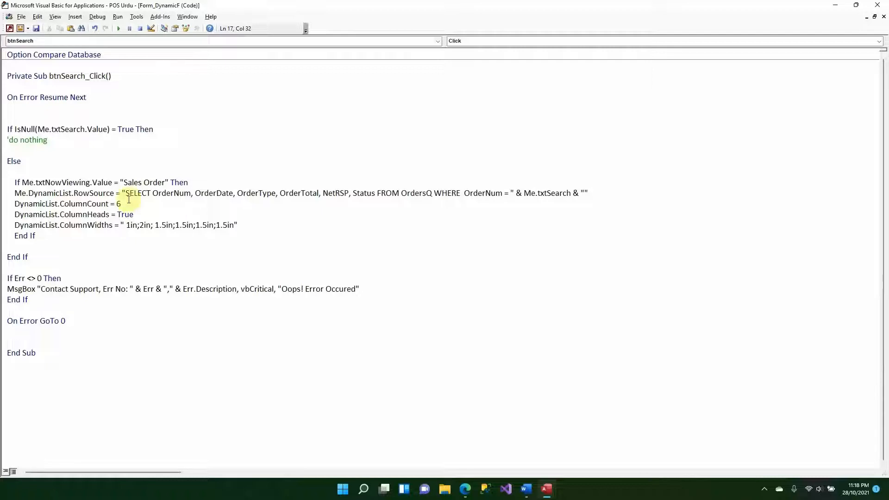
pyautogui.click(103, 19)
pyautogui.click(111, 27)
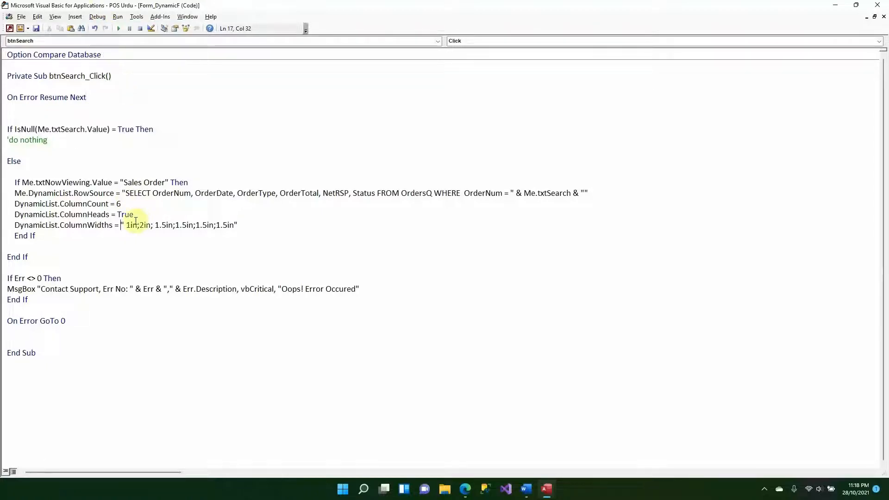
# Step: Close the code editor and DynamicF, then open LoginF and log in with the employee's user ID and the account password
pyautogui.click(877, 6)
pyautogui.click(154, 35)
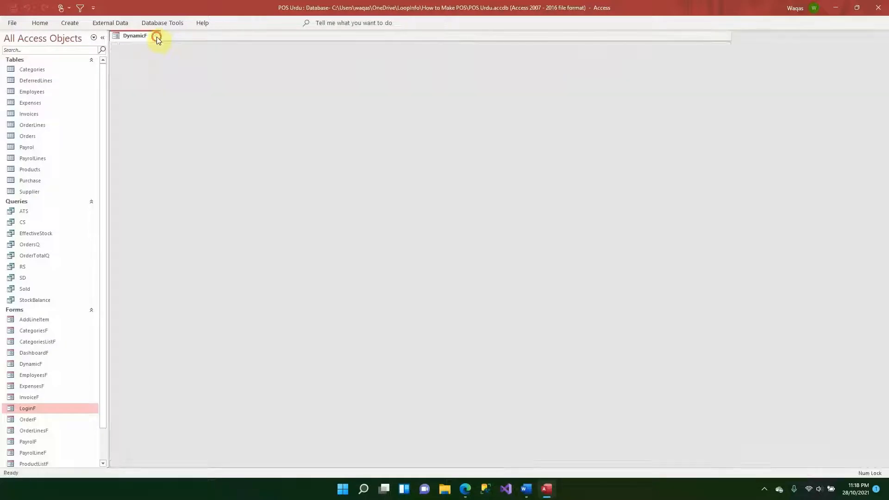
pyautogui.doubleClick(53, 408)
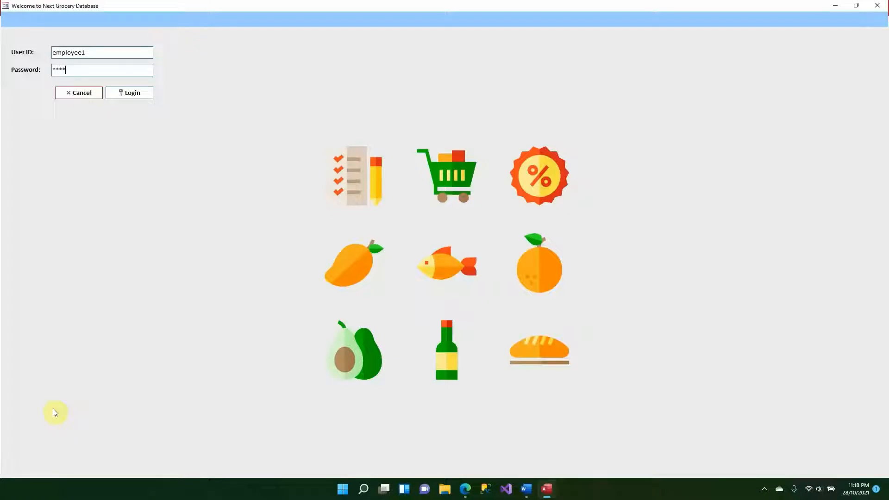
pyautogui.press('Return')
pyautogui.press('Return')
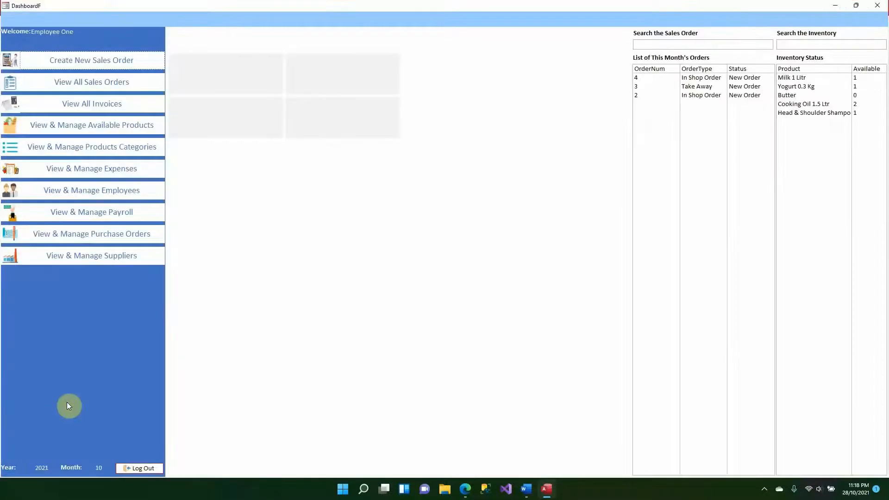
# Step: Open the list of all sales orders and search it for order number 4
pyautogui.click(78, 82)
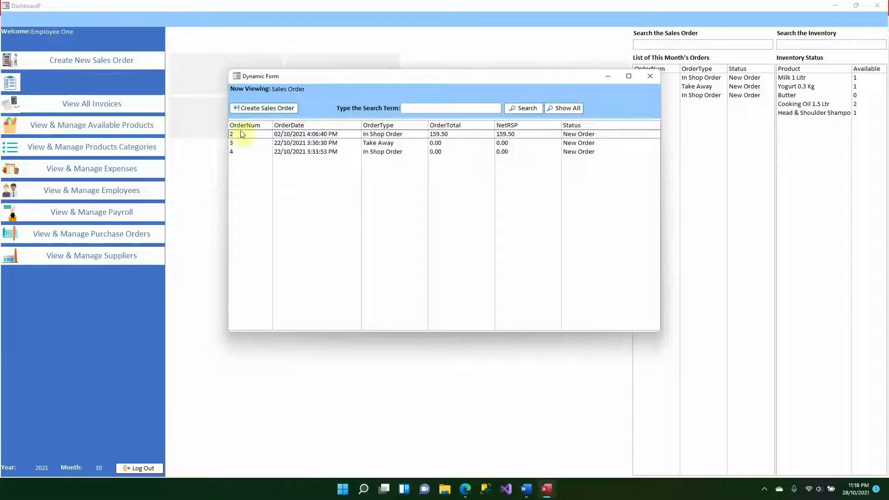
pyautogui.click(434, 107)
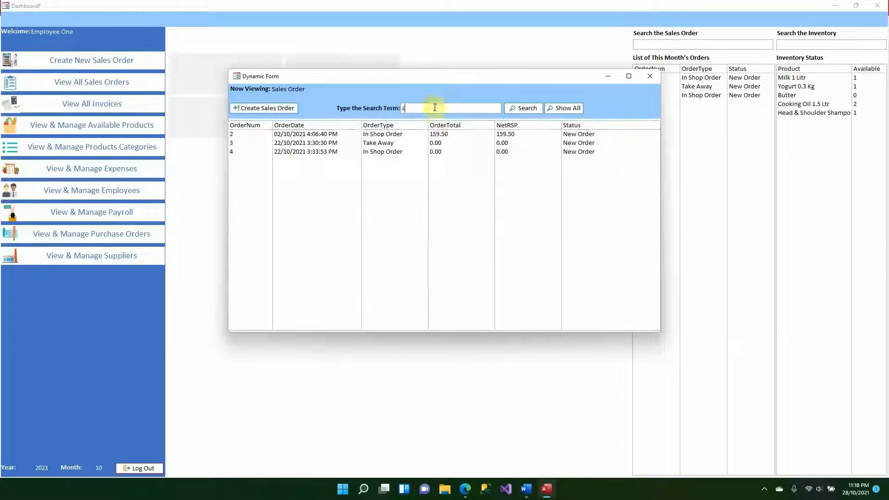
pyautogui.press('Return')
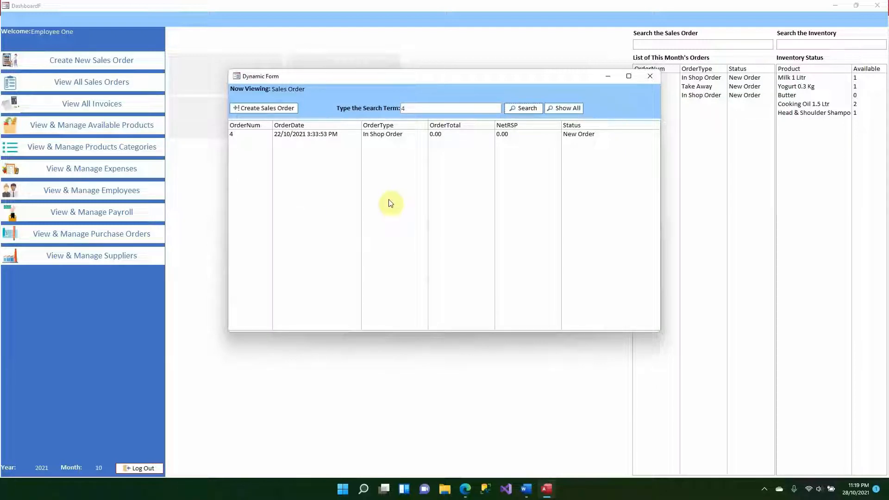
# Step: Switch the dynamic form to Design View and create the Show All button's On Click procedure with the Code Builder, adding blank lines inside
pyautogui.rightClick(559, 108)
pyautogui.click(576, 117)
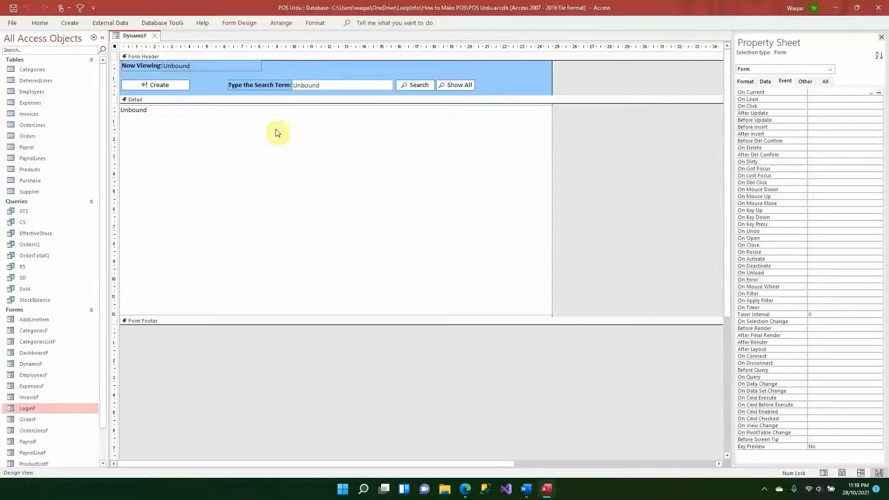
pyautogui.click(471, 86)
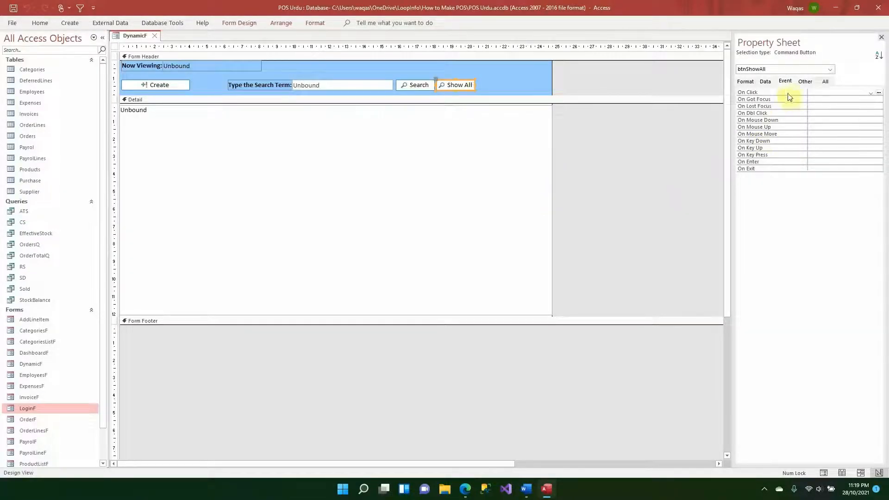
pyautogui.click(879, 92)
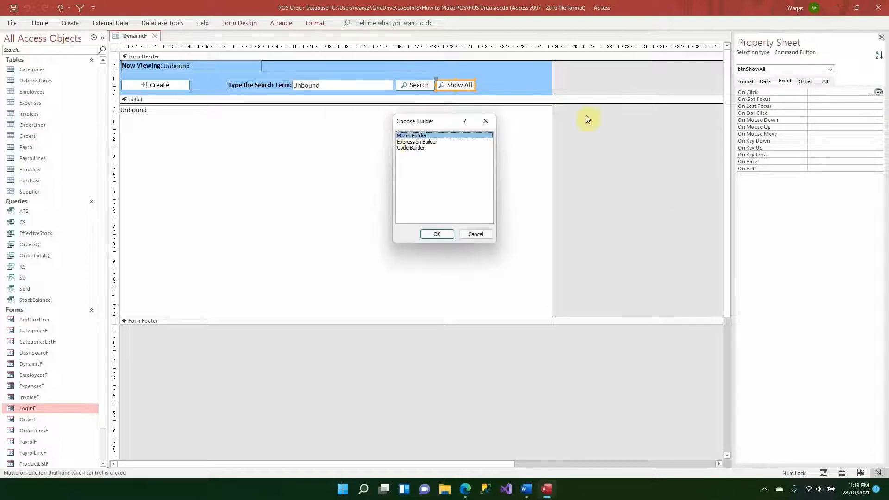
pyautogui.doubleClick(417, 148)
pyautogui.press('Return')
pyautogui.press('Return')
pyautogui.press('Return')
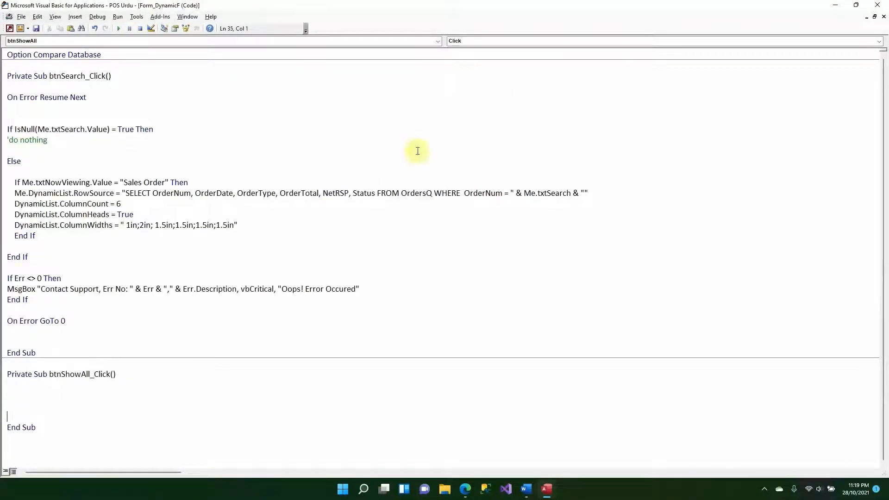
# Step: Copy the error-message block, from If Err <> 0 Then through On Error GoTo 0, from btnSearch_Click into btnShowAll_Click
pyautogui.moveTo(73, 320); pyautogui.dragTo(6, 278)
pyautogui.hotkey('ctrl', 'c')
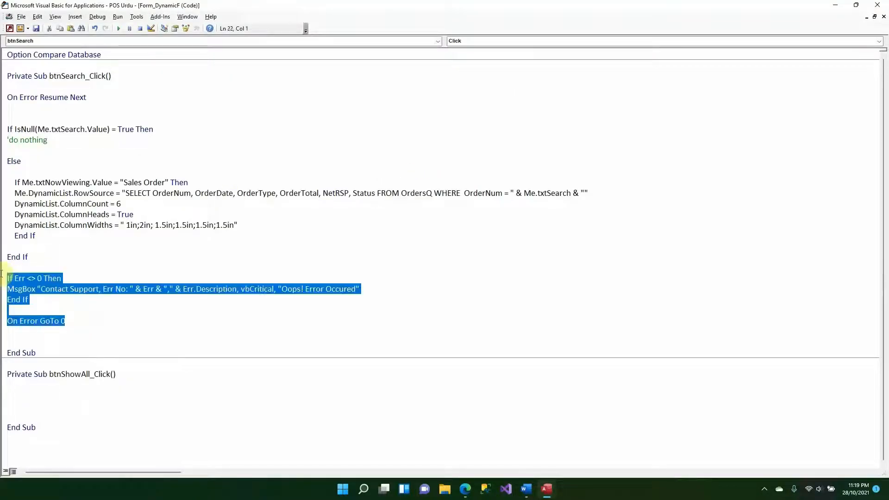
pyautogui.click(46, 405)
pyautogui.hotkey('ctrl', 'v')
# Step: Add On Error Resume Next at the start of btnShowAll_Click, leaving blank lines below it
pyautogui.click(46, 393)
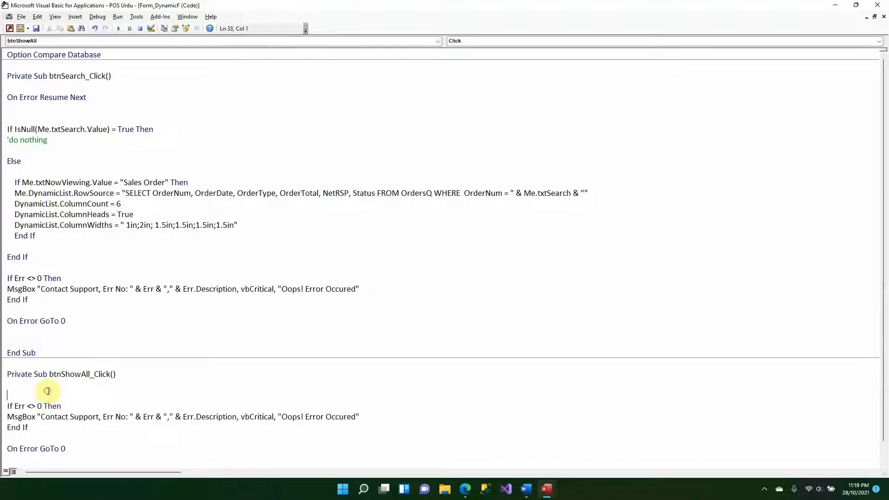
pyautogui.press('Return')
pyautogui.press('Return')
pyautogui.write('o')
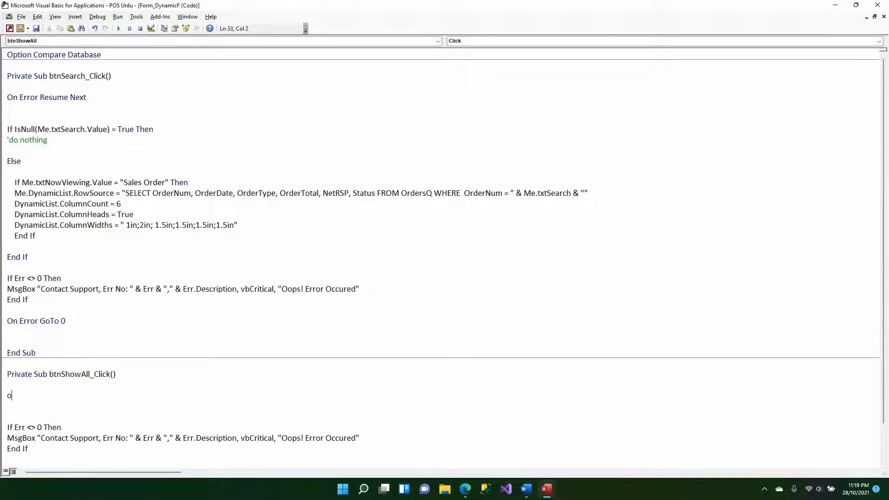
pyautogui.write('n error resume ne')
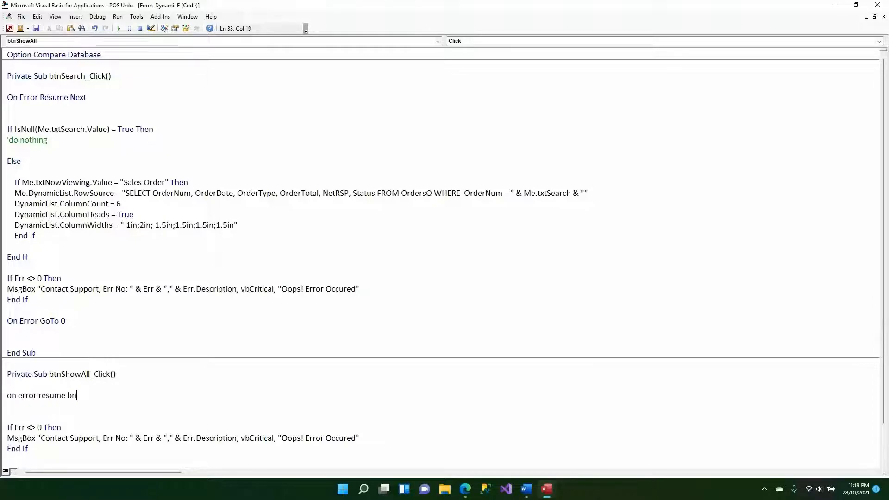
pyautogui.press('BackSpace')
pyautogui.press('BackSpace')
pyautogui.write('next')
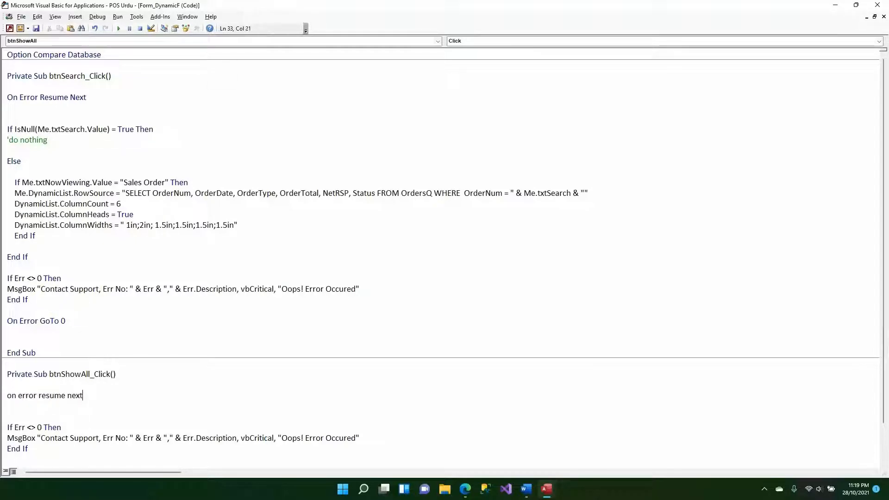
pyautogui.press('Return')
pyautogui.press('Return')
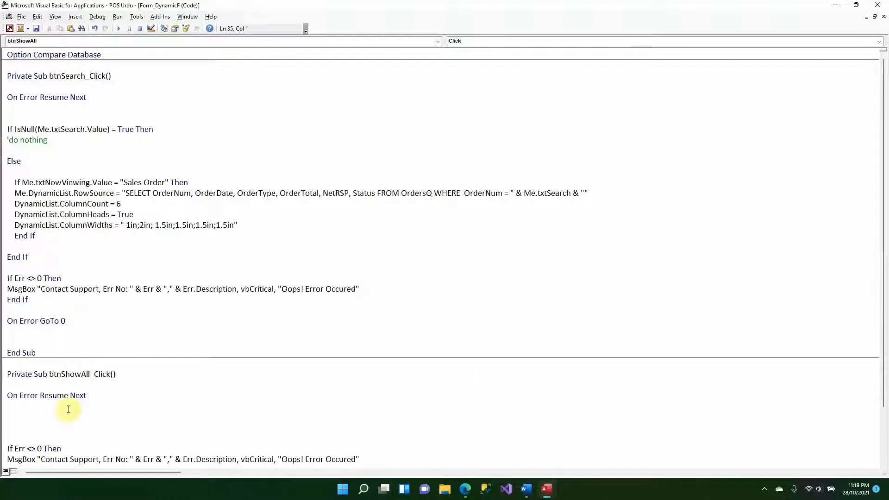
# Step: Check the Now Viewing text box's name on the form and add If Me.txtNowViewing.Value = "Sales Order" Then to btnShowAll_Click
pyautogui.scroll(-2, 68, 409)
pyautogui.hotkey('alt', 'F11')
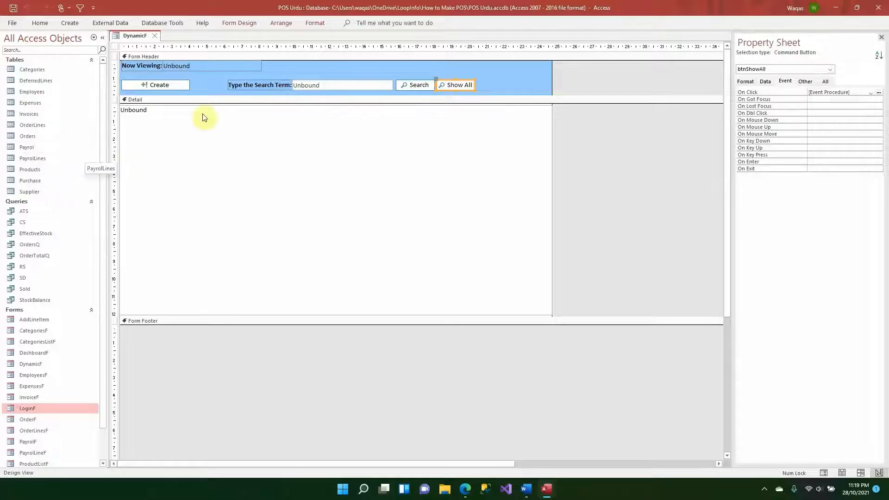
pyautogui.click(204, 68)
pyautogui.click(204, 68)
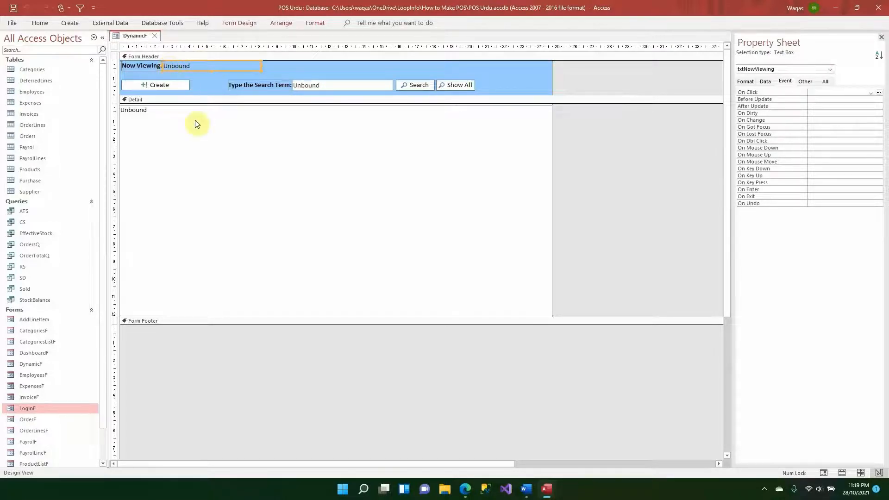
pyautogui.hotkey('alt', 'F11')
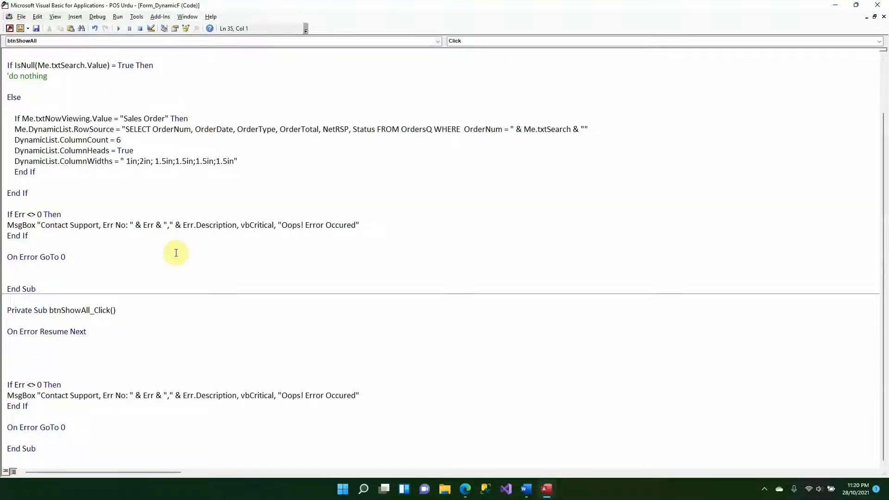
pyautogui.write('if me.')
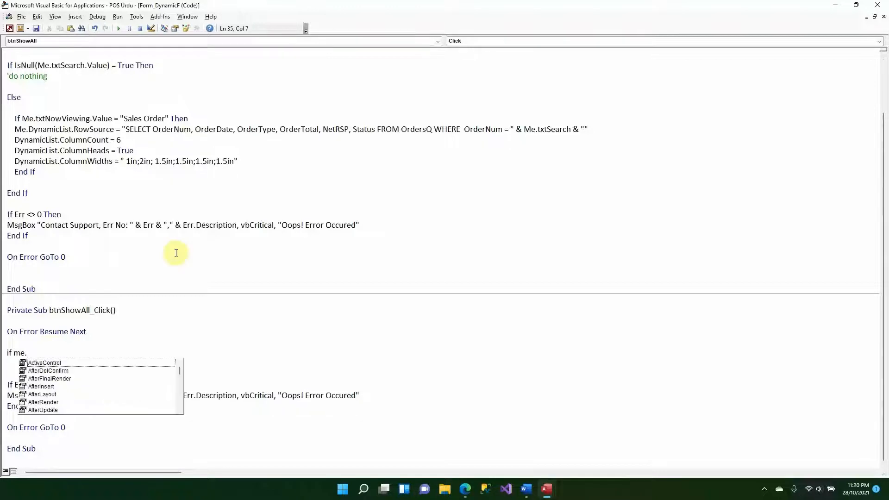
pyautogui.write('txtNowViewing.')
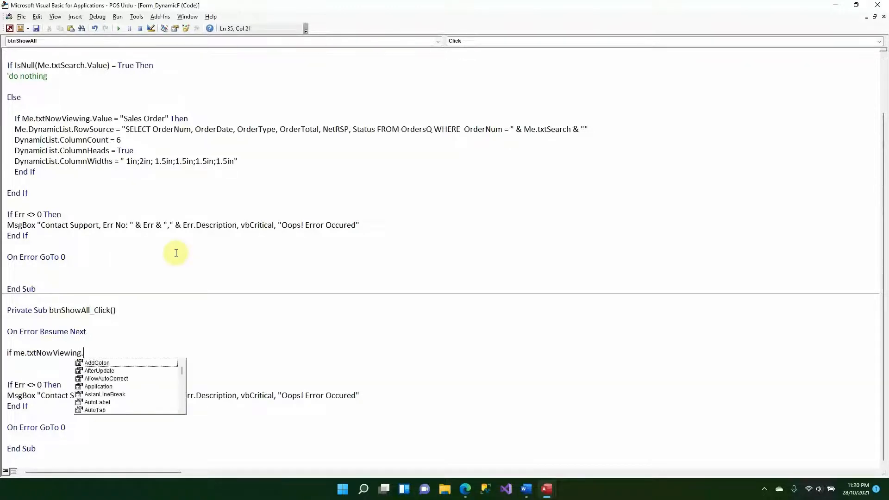
pyautogui.write('value = ')
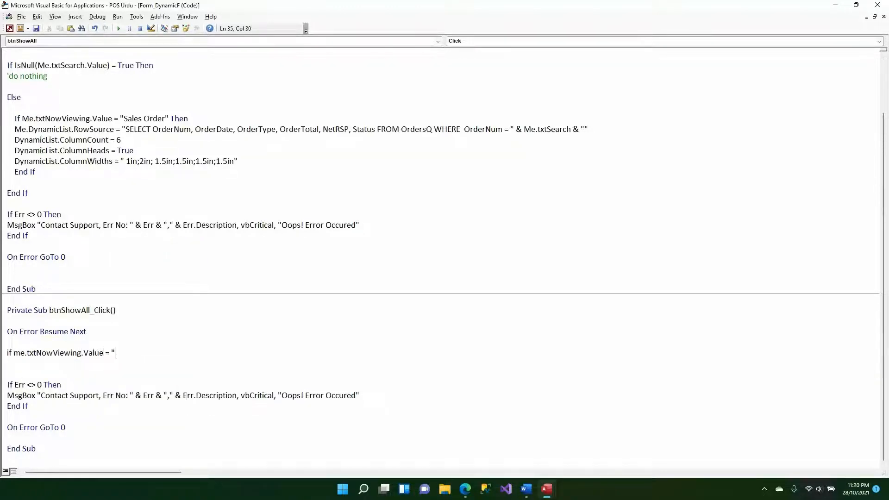
pyautogui.write('"Sales Order')
pyautogui.press('BackSpace')
pyautogui.press('Right')
pyautogui.write('then')
pyautogui.press('Return')
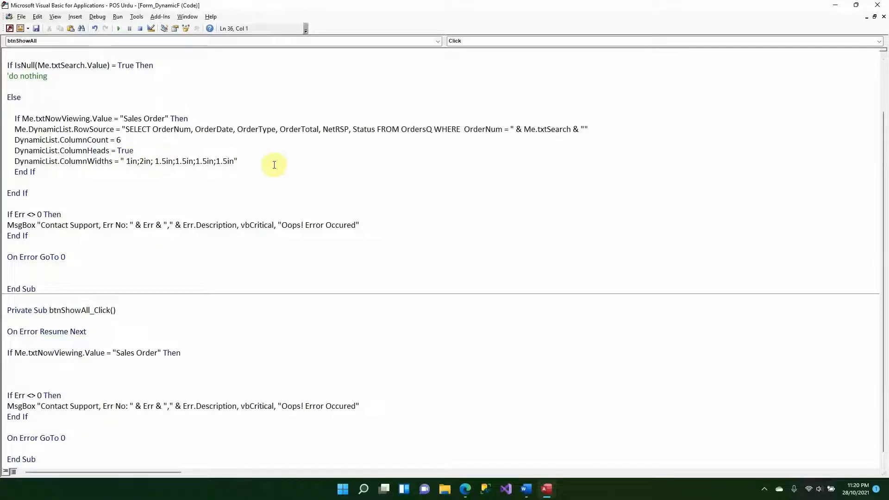
# Step: Copy the four DynamicList lines from btnSearch_Click under the indented Sales Order condition and remove the WHERE clause from the copied RowSource
pyautogui.moveTo(270, 162); pyautogui.dragTo(1, 126)
pyautogui.hotkey('ctrl', 'c')
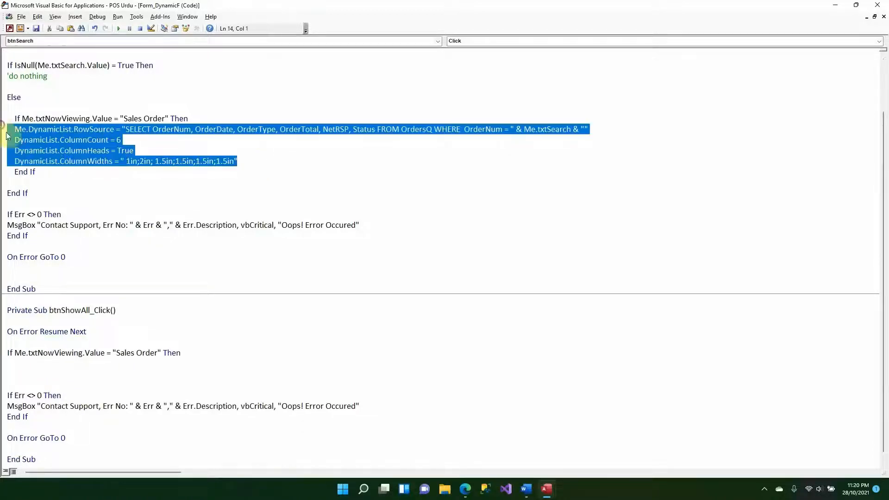
pyautogui.click(75, 364)
pyautogui.hotkey('ctrl', 'v')
pyautogui.click(8, 353)
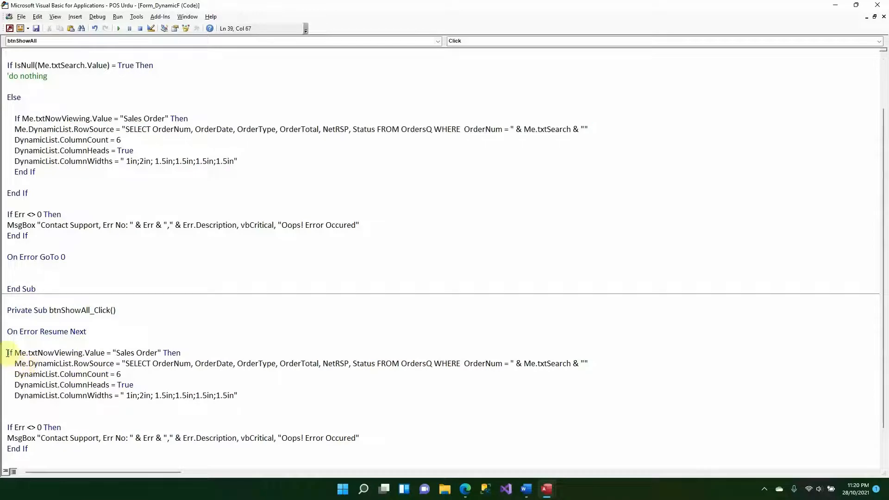
pyautogui.press('Tab')
pyautogui.scroll(-1, 210, 396)
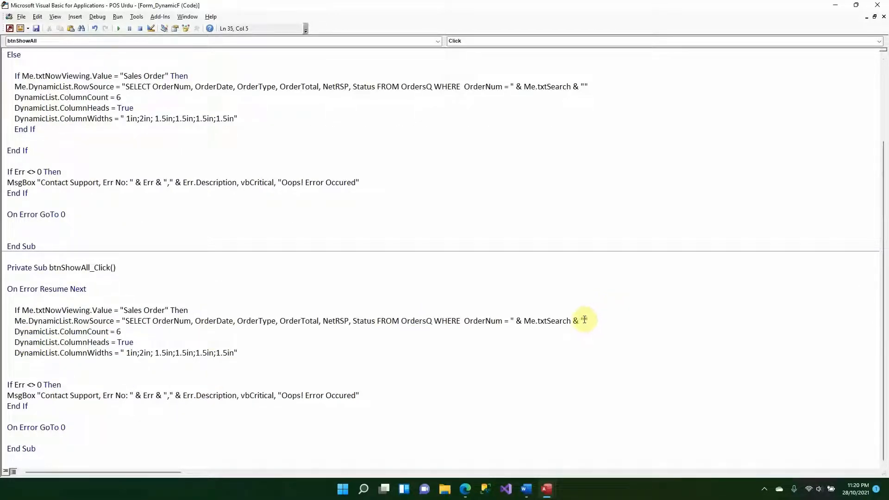
pyautogui.moveTo(584, 319); pyautogui.dragTo(434, 325)
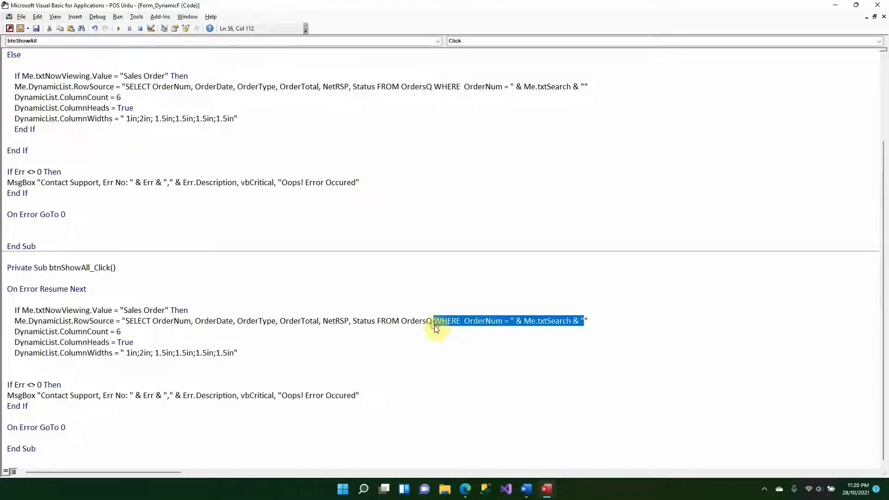
pyautogui.press('Delete')
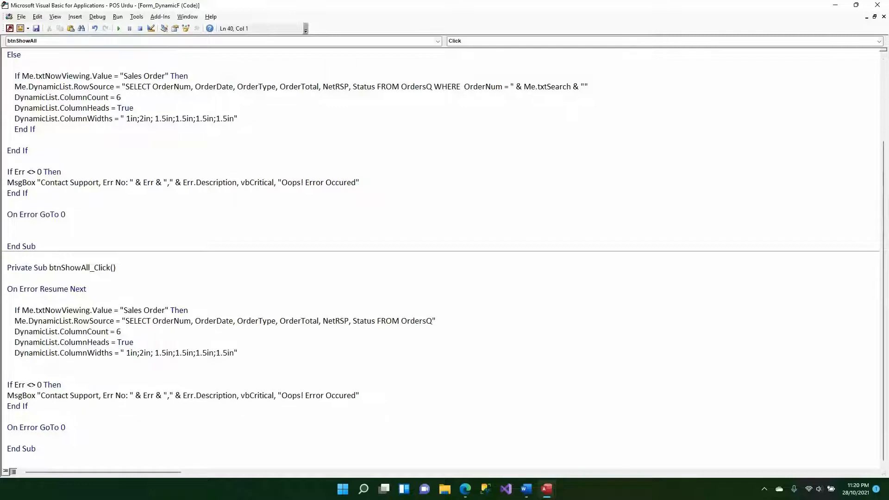
# Step: Close the Sales Order condition in btnShowAll_Click with End If and compile the code
pyautogui.press('Down')
pyautogui.press('Down')
pyautogui.click(97, 17)
pyautogui.click(106, 27)
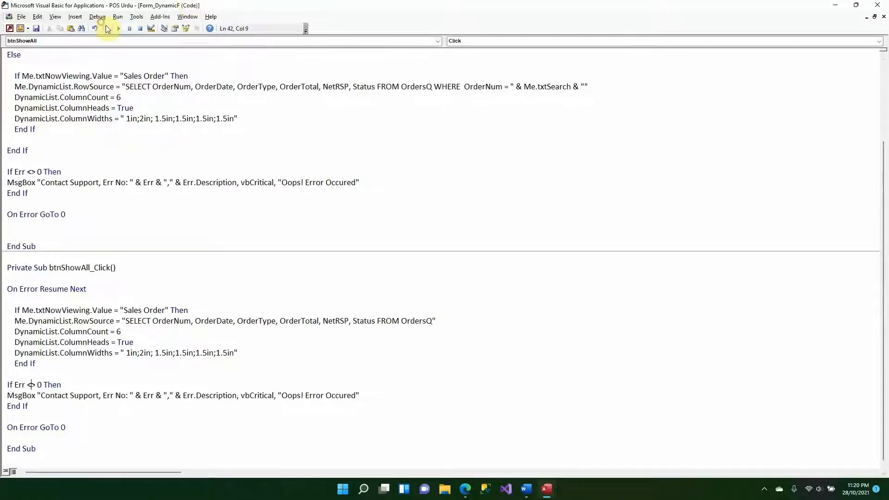
# Step: Leave the code editor, close DynamicF and log in again through LoginF with the employee's user ID and the account password
pyautogui.click(879, 5)
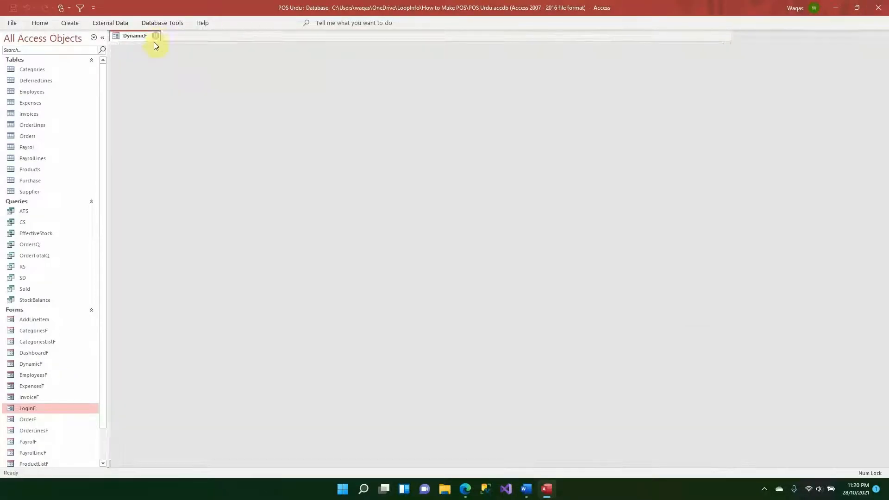
pyautogui.click(154, 36)
pyautogui.doubleClick(60, 408)
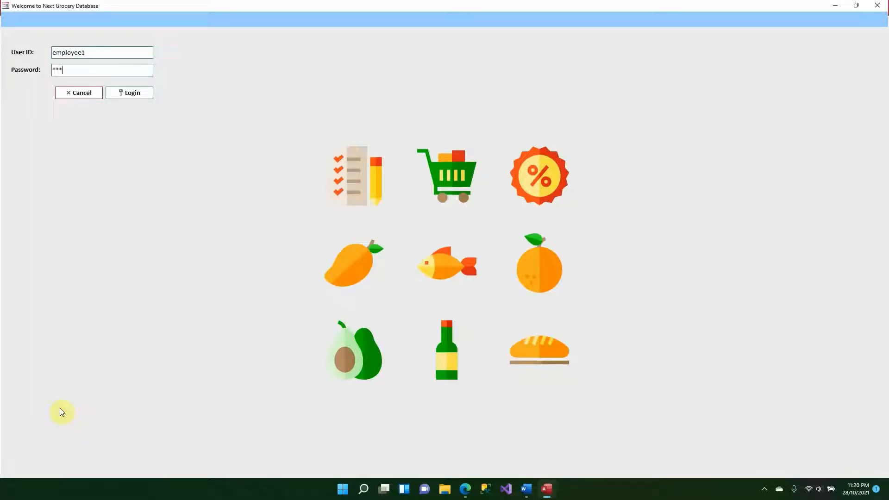
pyautogui.press('Return')
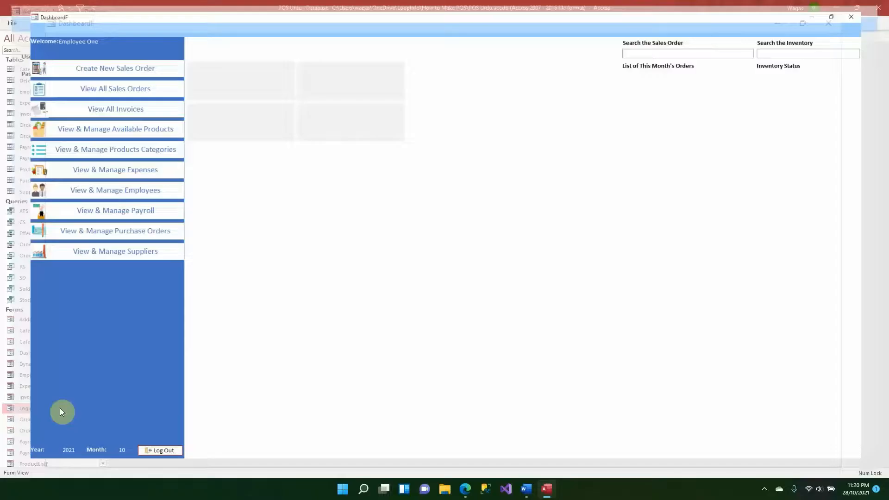
# Step: Open all sales orders from the dashboard and filter the list by search term 4
pyautogui.click(122, 85)
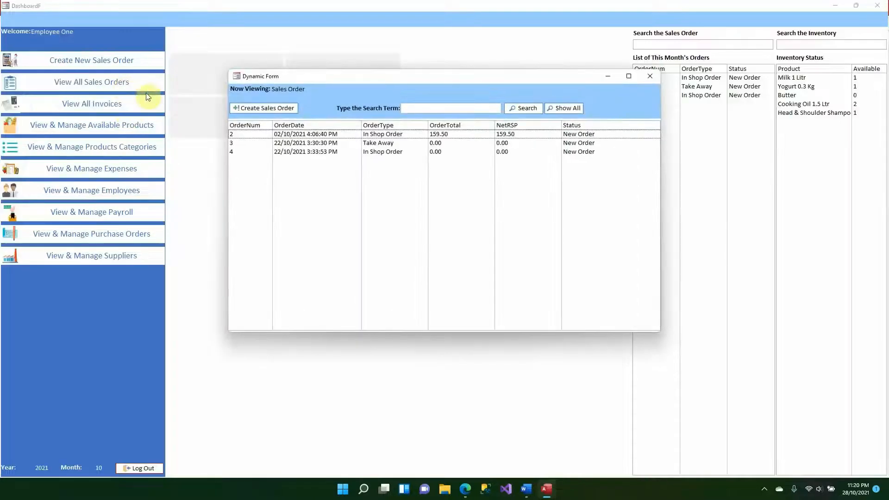
pyautogui.click(425, 110)
pyautogui.write('4')
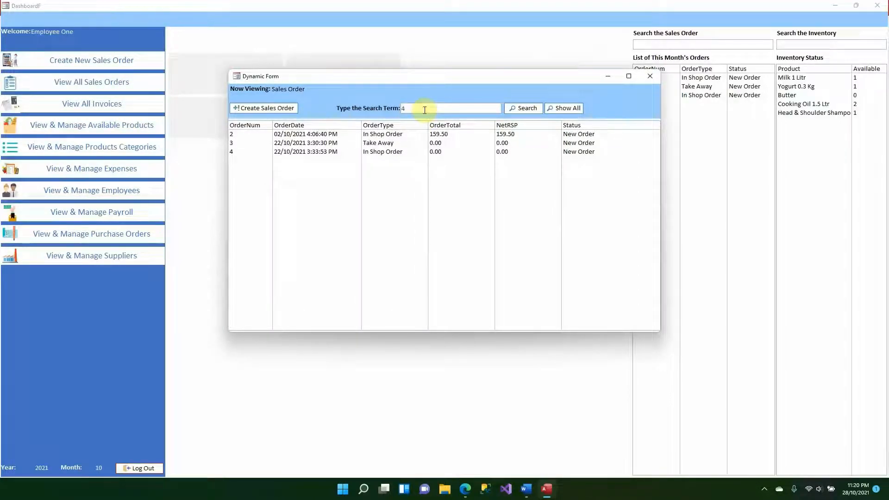
pyautogui.click(509, 109)
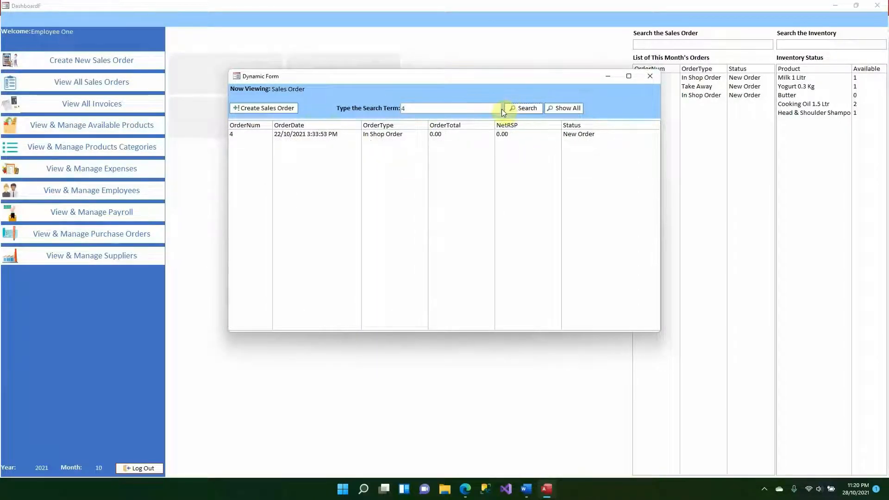
# Step: Alternate between searching the sales order list with the entered term and showing all orders to test both functions
pyautogui.click(562, 109)
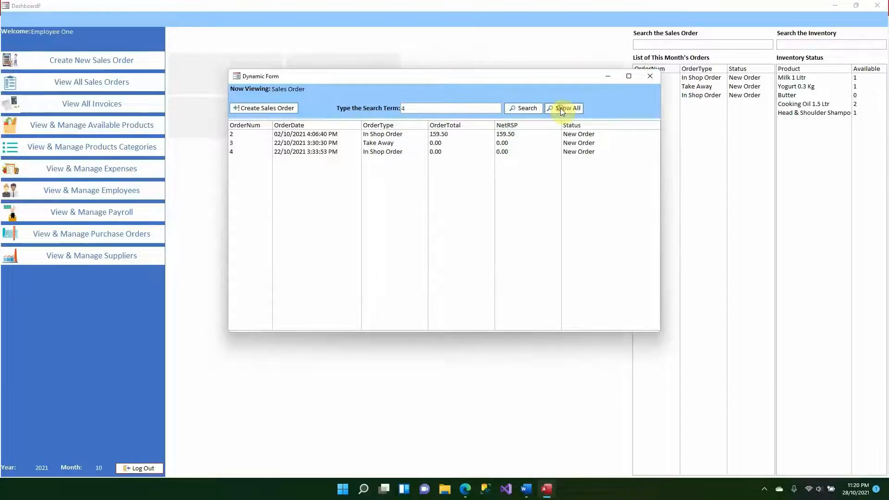
pyautogui.click(526, 112)
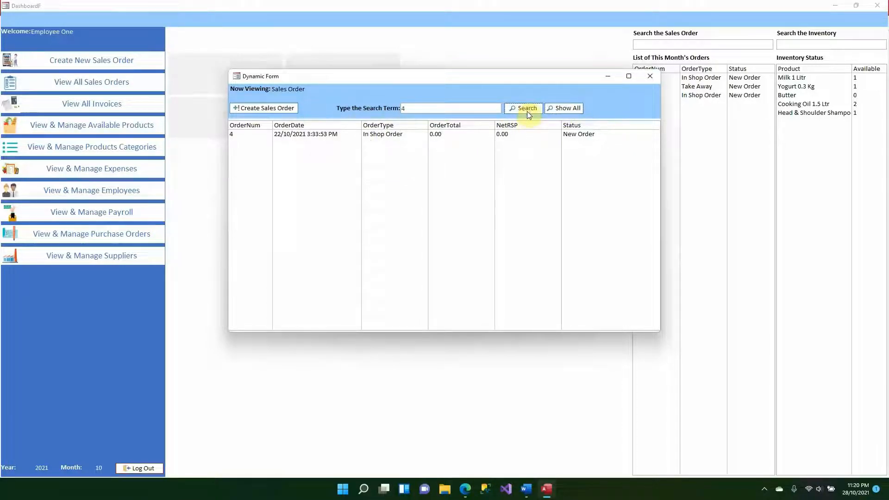
pyautogui.click(564, 109)
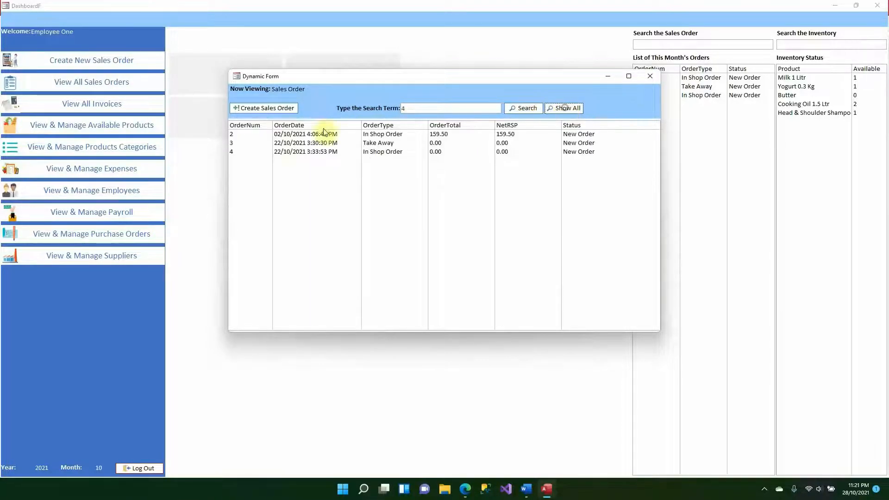
pyautogui.click(526, 109)
pyautogui.click(563, 109)
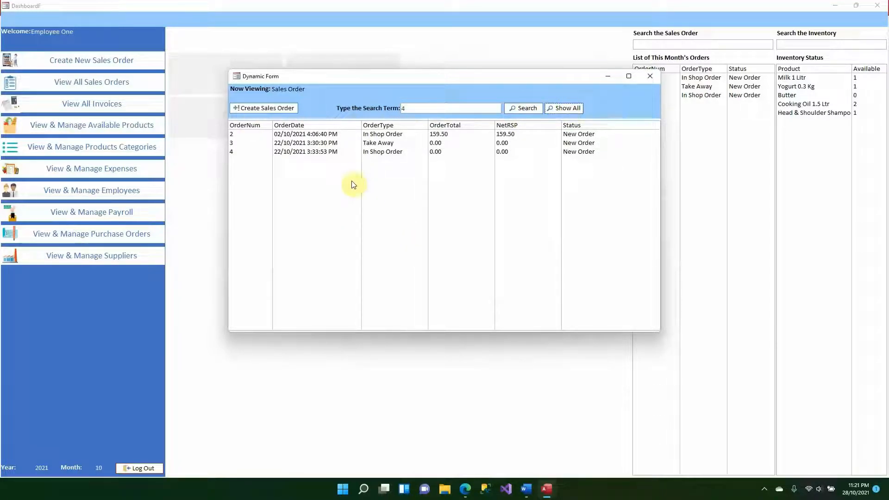
pyautogui.click(529, 109)
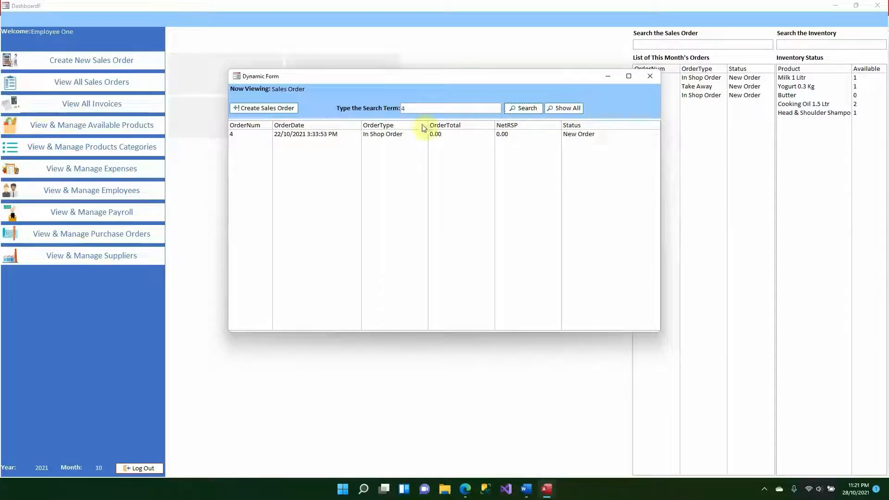
pyautogui.click(555, 112)
# Step: Switch the dynamic form to Design View and open the On Click code of its Show All command button
pyautogui.rightClick(574, 88)
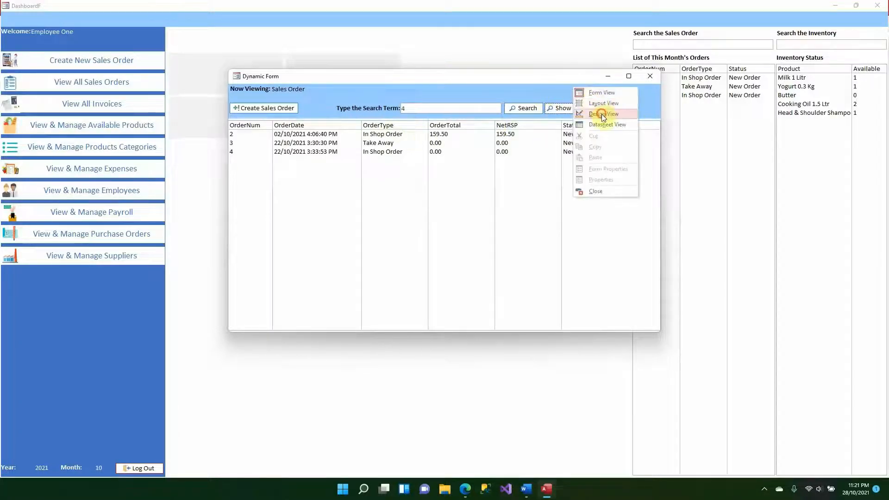
pyautogui.click(601, 114)
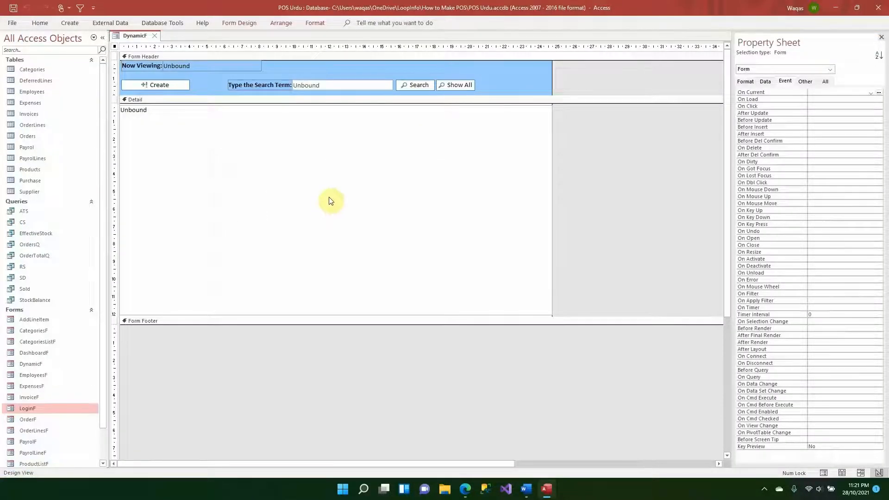
pyautogui.click(450, 84)
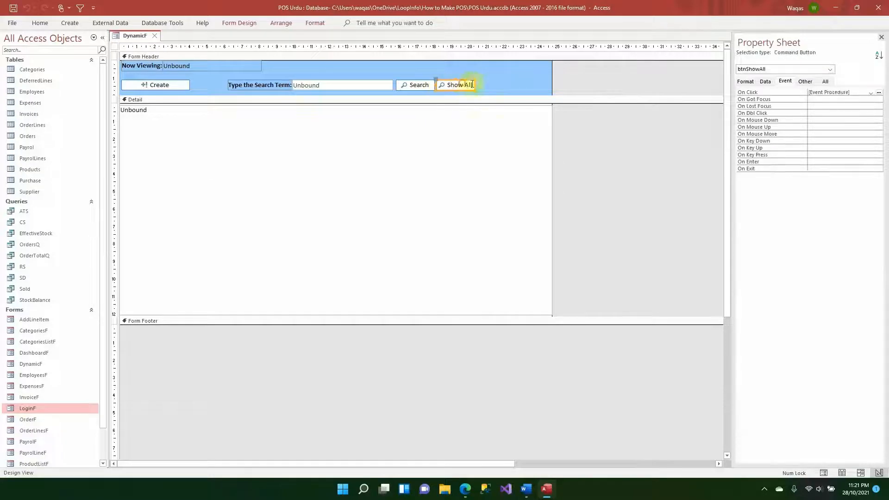
pyautogui.click(879, 93)
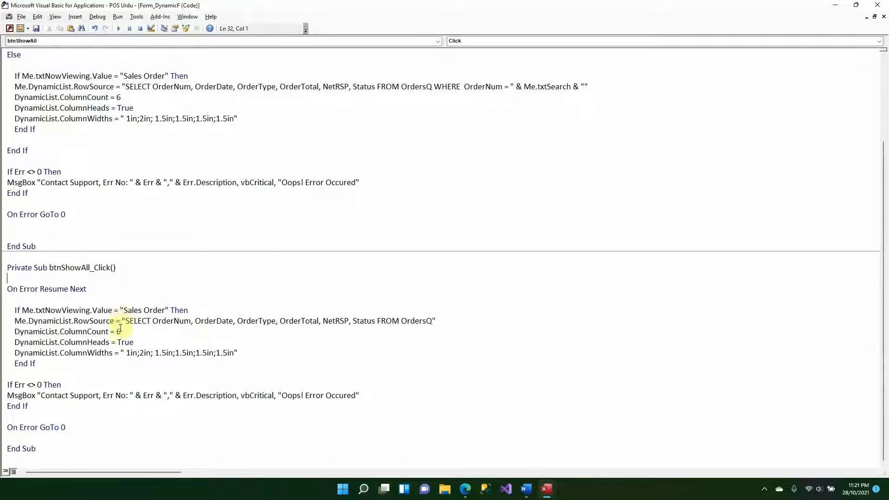
# Step: Add the line Me.txtSearch.Value = "" directly under the Sales Order condition in btnShowAll_Click
pyautogui.click(211, 307)
pyautogui.press('Return')
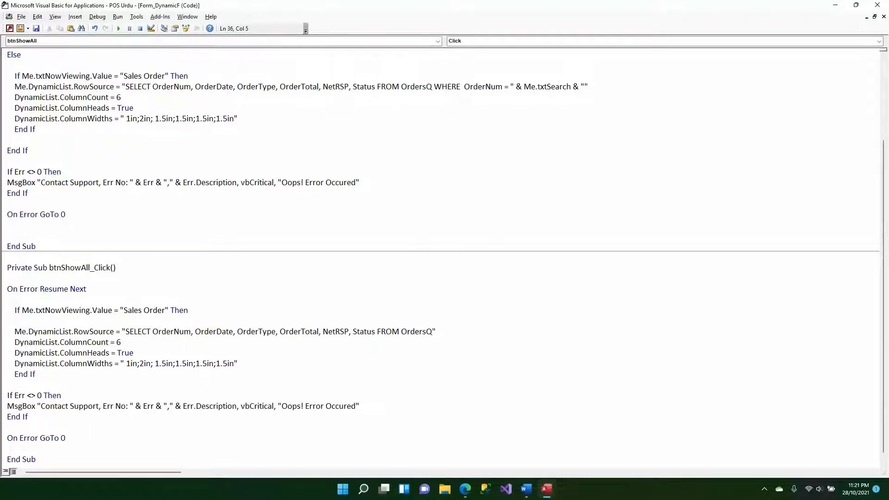
pyautogui.write('me.txtSearch')
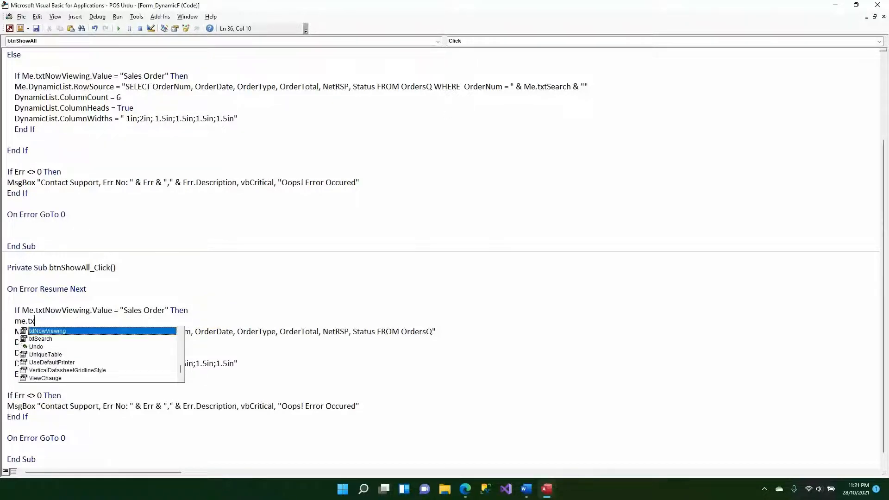
pyautogui.press('Tab')
pyautogui.write('.valie')
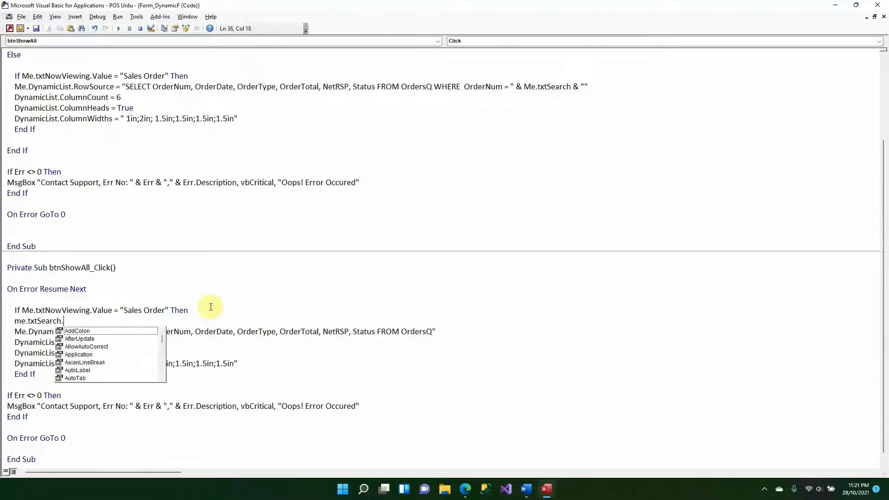
pyautogui.press('BackSpace')
pyautogui.press('BackSpace')
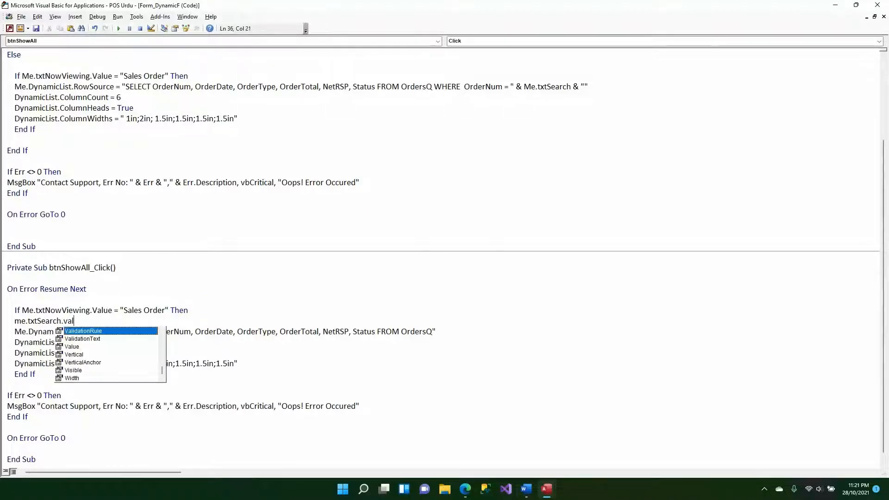
pyautogui.write('u')
pyautogui.press('Tab')
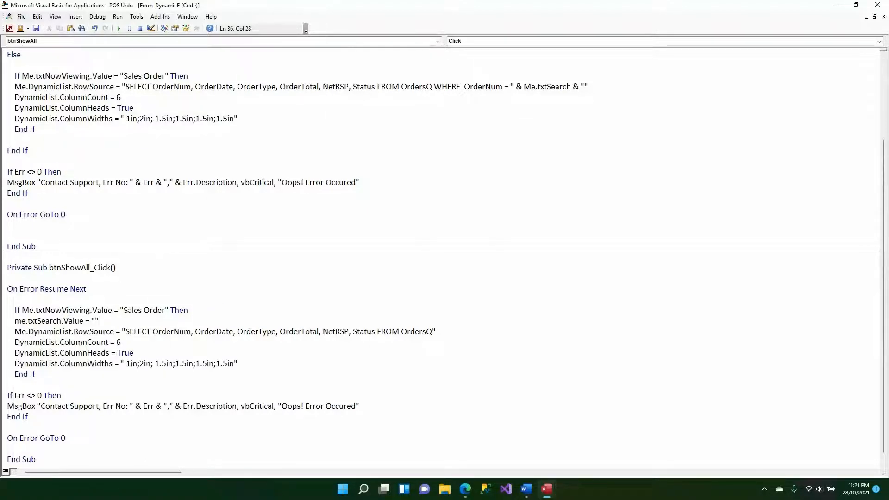
pyautogui.press('Down')
pyautogui.press('Down')
pyautogui.press('Down')
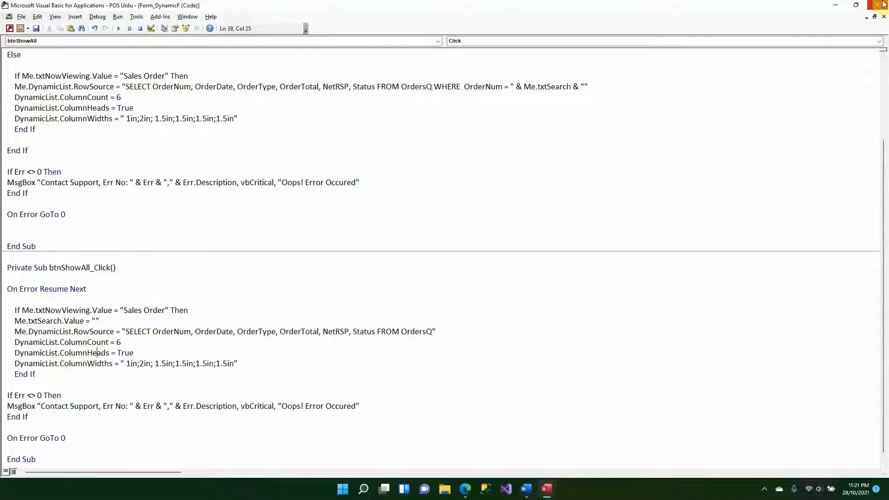
# Step: Leave the code editor, close DynamicF, log in through LoginF with the employee's user ID and account password, and view all sales orders
pyautogui.click(877, 4)
pyautogui.click(154, 37)
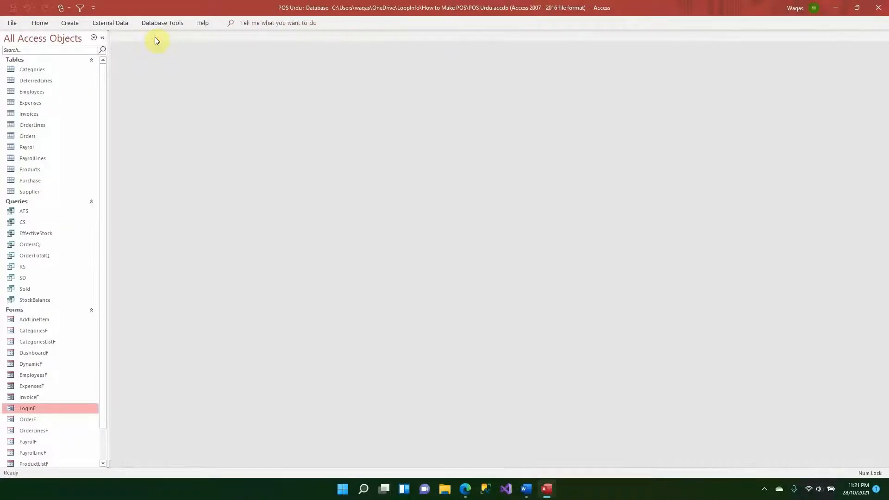
pyautogui.doubleClick(55, 409)
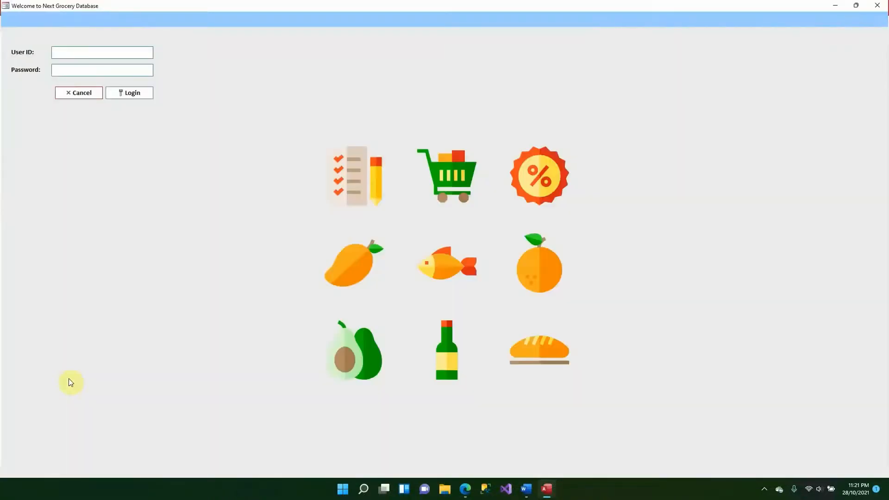
pyautogui.write('employee1')
pyautogui.press('Tab')
pyautogui.press('Return')
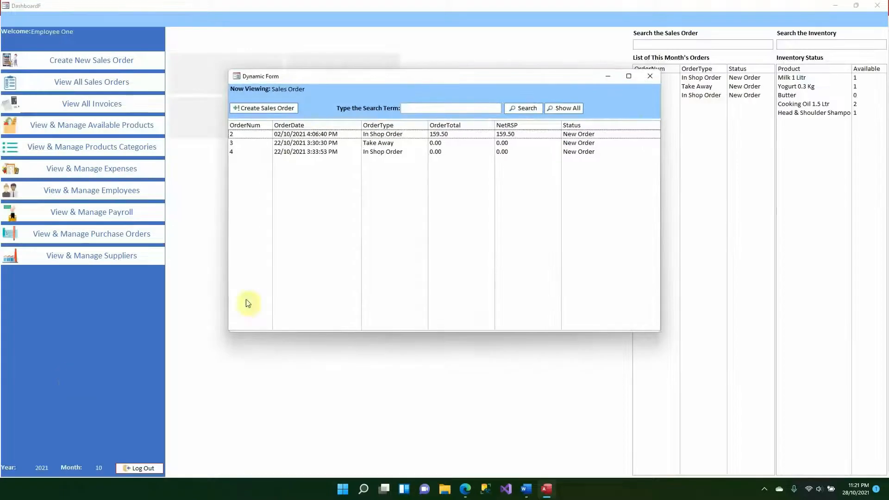
# Step: Filter the sales orders by search term 4, show all orders again and try the Create Sales Order function
pyautogui.click(442, 109)
pyautogui.write('4')
pyautogui.press('Return')
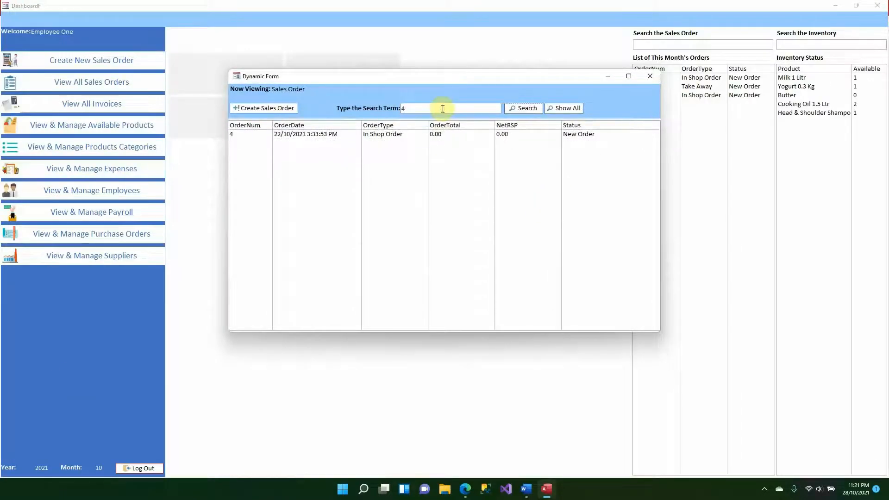
pyautogui.click(577, 111)
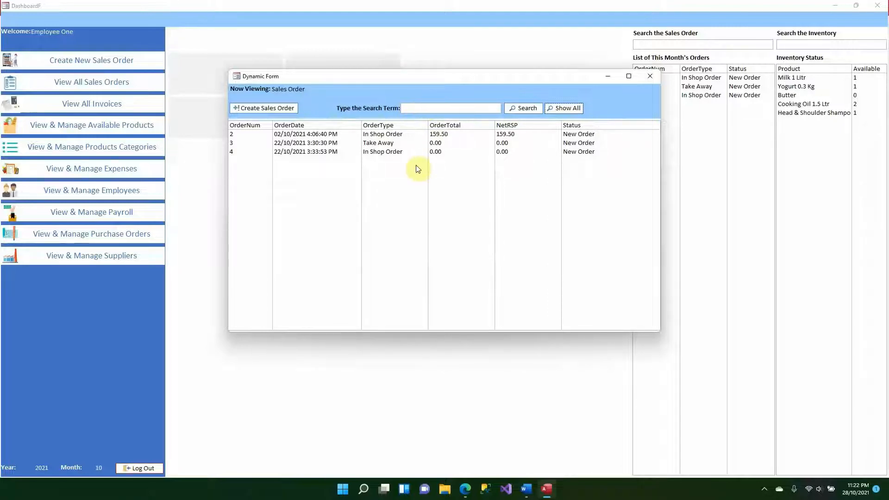
pyautogui.click(257, 110)
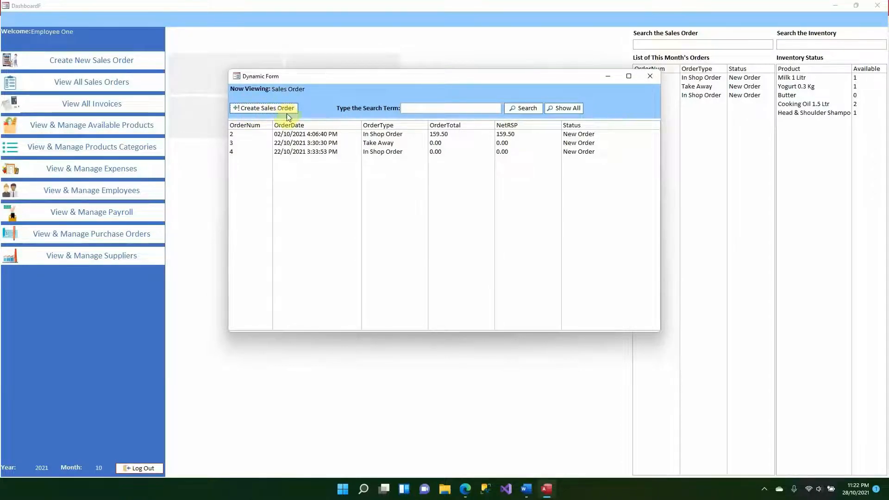
pyautogui.click(273, 113)
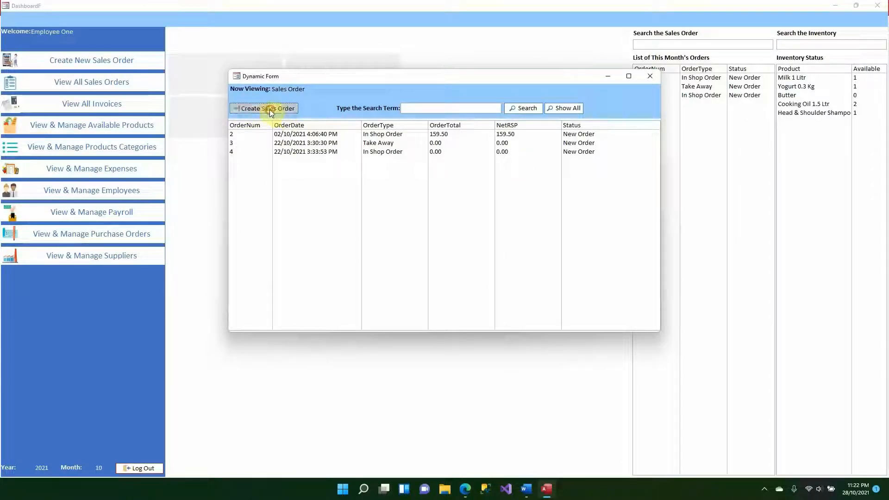
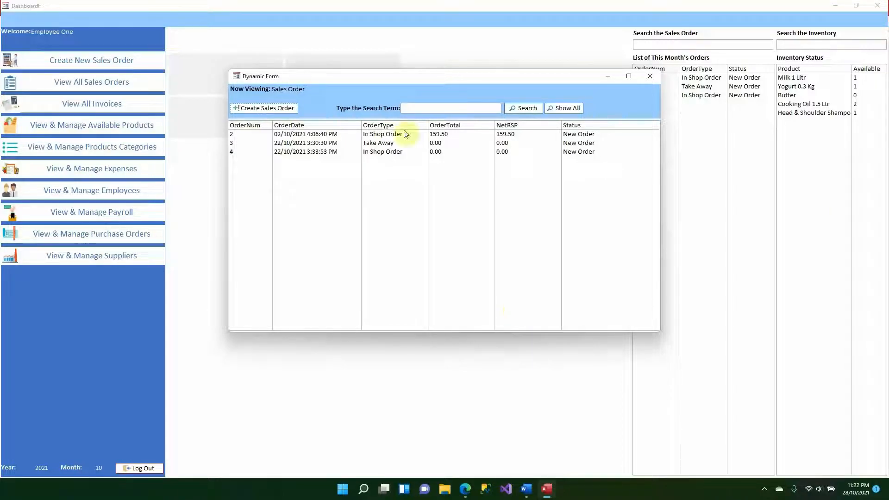
# Step: Switch the dynamic form to Design View and create the Create button's On Click event procedure, adding blank lines to its body
pyautogui.rightClick(554, 89)
pyautogui.click(567, 114)
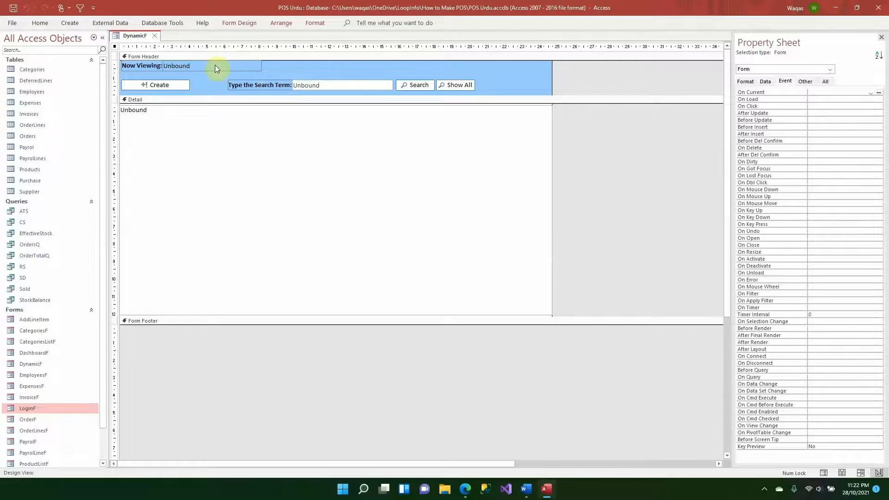
pyautogui.click(214, 66)
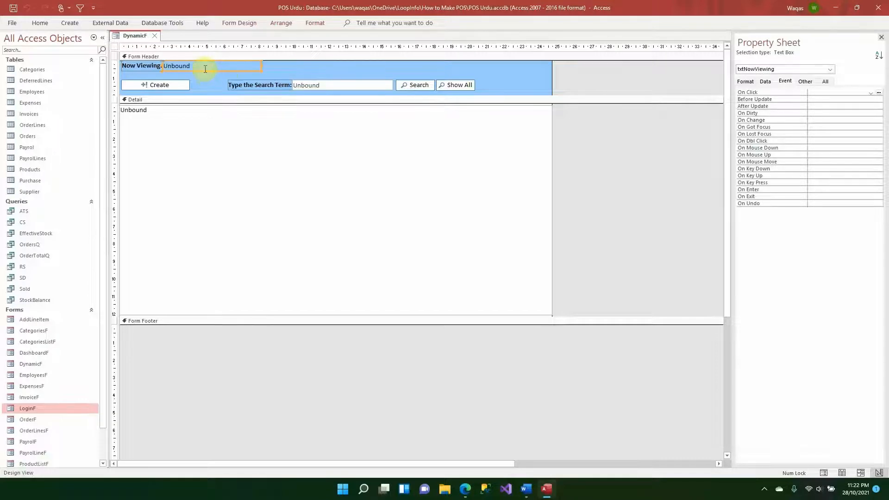
pyautogui.click(178, 84)
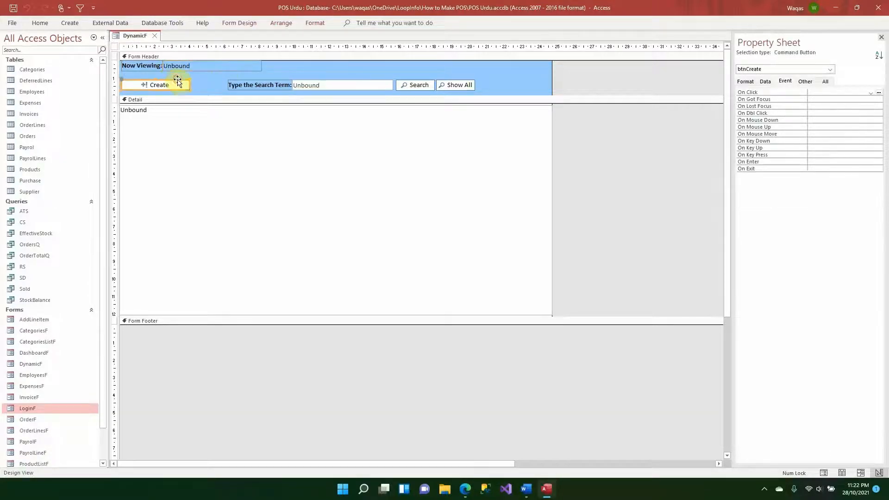
pyautogui.click(879, 93)
pyautogui.doubleClick(413, 149)
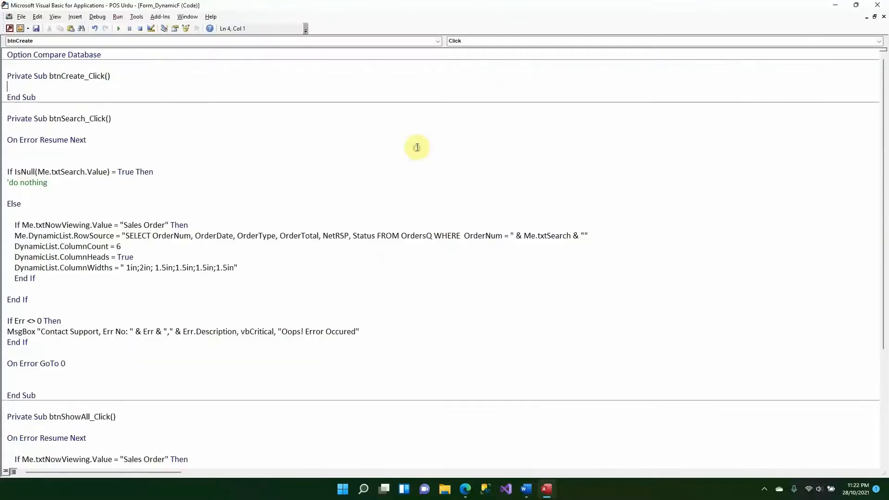
pyautogui.press('Return')
pyautogui.press('Return')
pyautogui.press('Return')
pyautogui.press('Return')
pyautogui.press('Return')
pyautogui.press('Return')
pyautogui.write('Me.DynamicList.RowSource = "SELECT OrderNum, OrderDate, OrderType, OrderTotal, NetRSP, Status FROM OrdersQ WHERE  OrderNum = " & Me.txtSearch & ""     DynamicList.ColumnCount = 6     DynamicList.ColumnHeads = True     DynamicList.ColumnWidths = " 1in;2in; 1.5in;1.5in;1.5in;1.5in"')
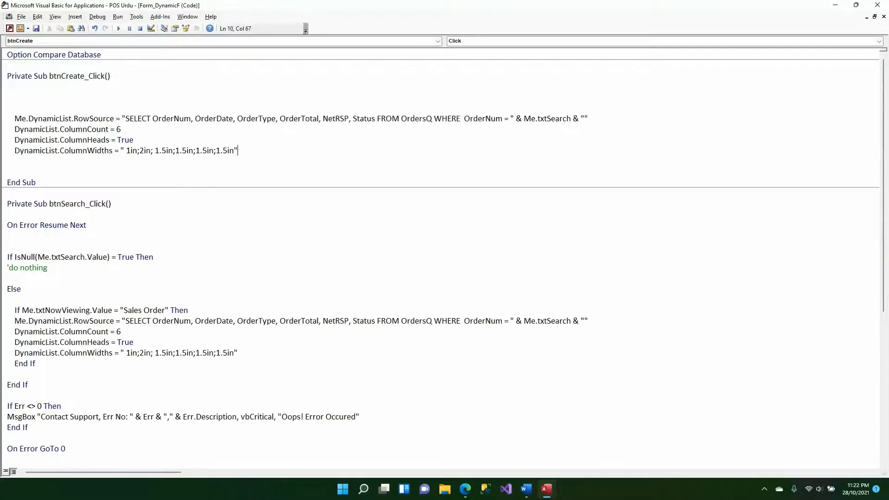
pyautogui.press('Up')
pyautogui.hotkey('ctrl', 'z')
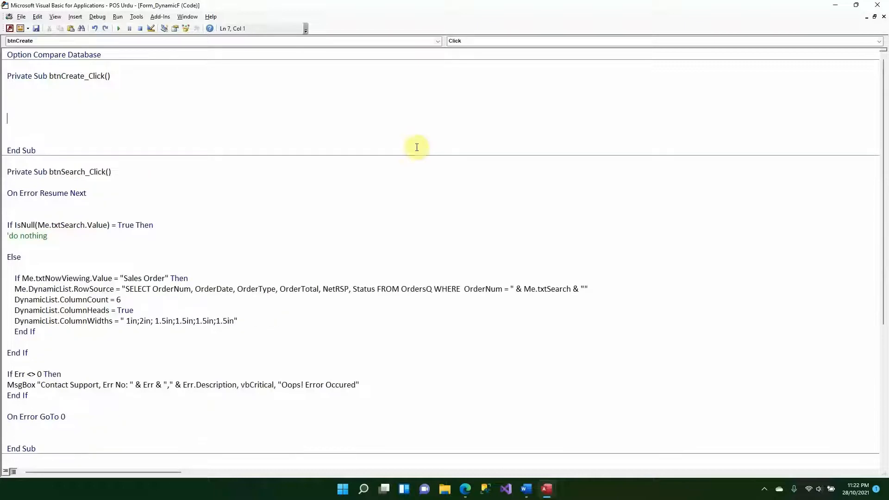
# Step: Copy the Err <> 0 message block and On Error GoTo 0 line from btnSearch_Click into btnCreate_Click
pyautogui.moveTo(138, 415); pyautogui.dragTo(8, 374)
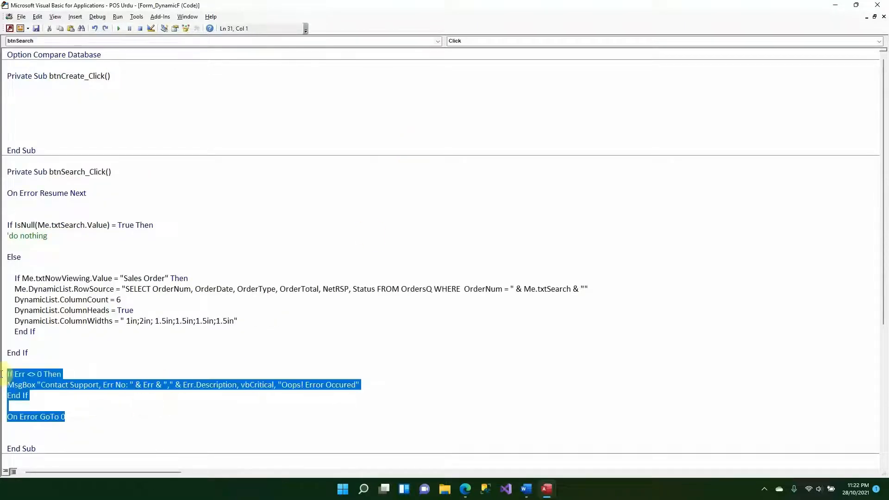
pyautogui.hotkey('ctrl', 'c')
pyautogui.click(72, 119)
pyautogui.hotkey('ctrl', 'v')
# Step: Add On Error Resume Next at the start of btnCreate_Click and leave blank lines between it and the error check
pyautogui.click(61, 93)
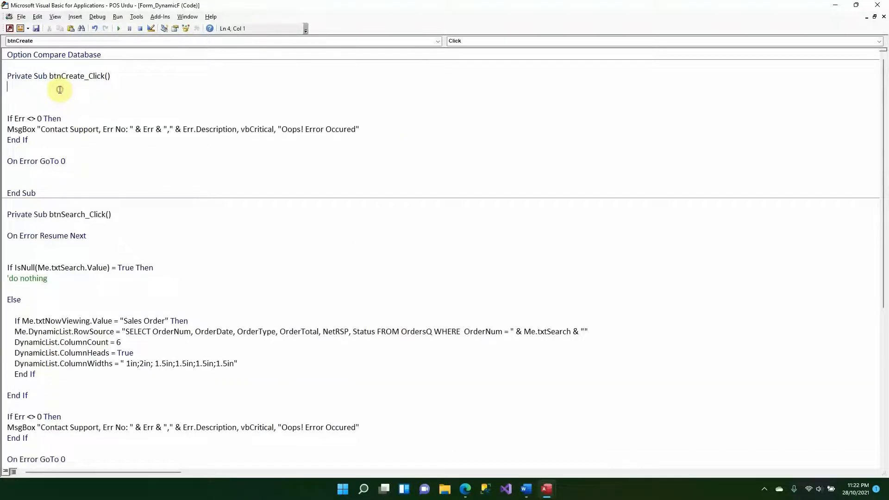
pyautogui.press('Return')
pyautogui.write('e')
pyautogui.write('n')
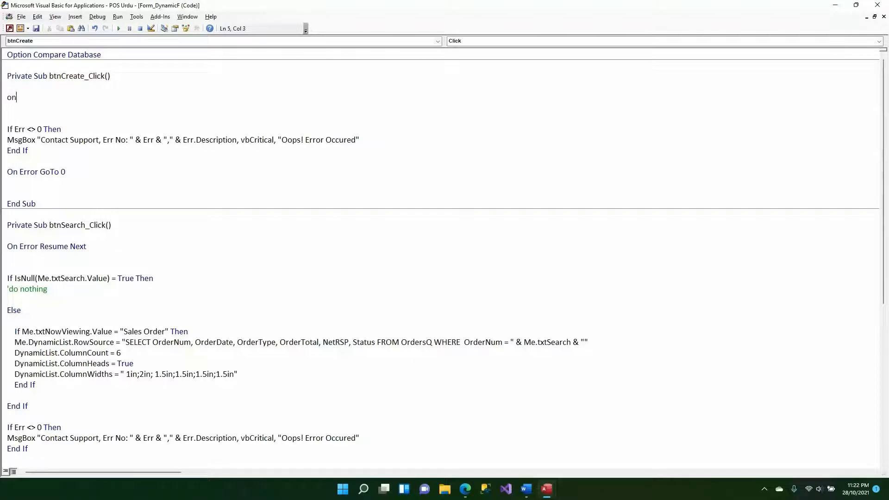
pyautogui.write(' error')
pyautogui.write(' resume nexy')
pyautogui.write('t')
pyautogui.press('Return')
pyautogui.press('Return')
pyautogui.press('Return')
pyautogui.press('Return')
pyautogui.press('Up')
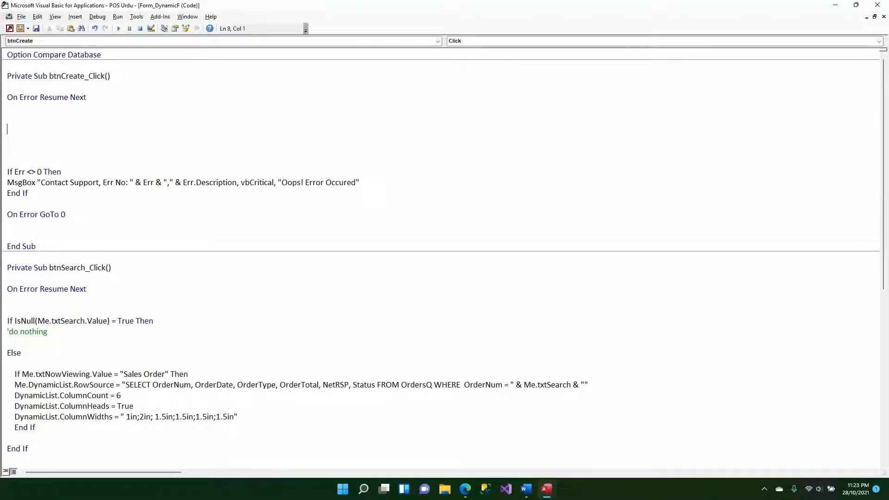
pyautogui.hotkey('alt', 'F11')
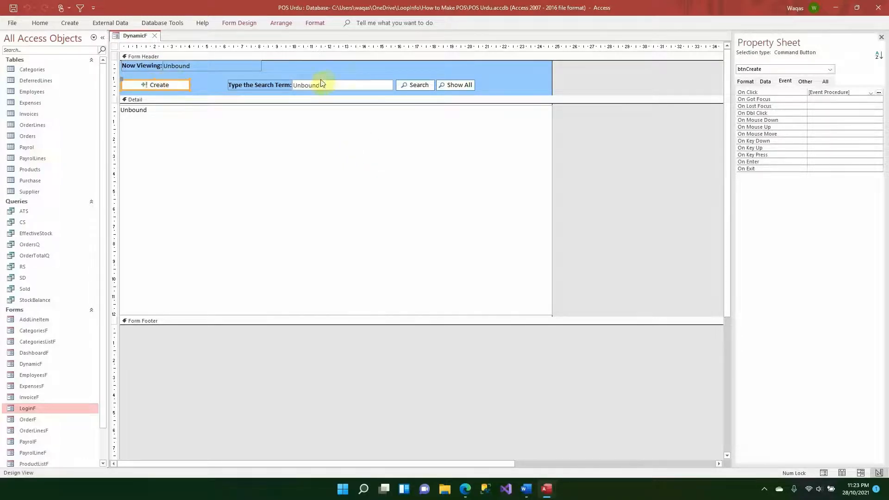
pyautogui.hotkey('alt', 'F11')
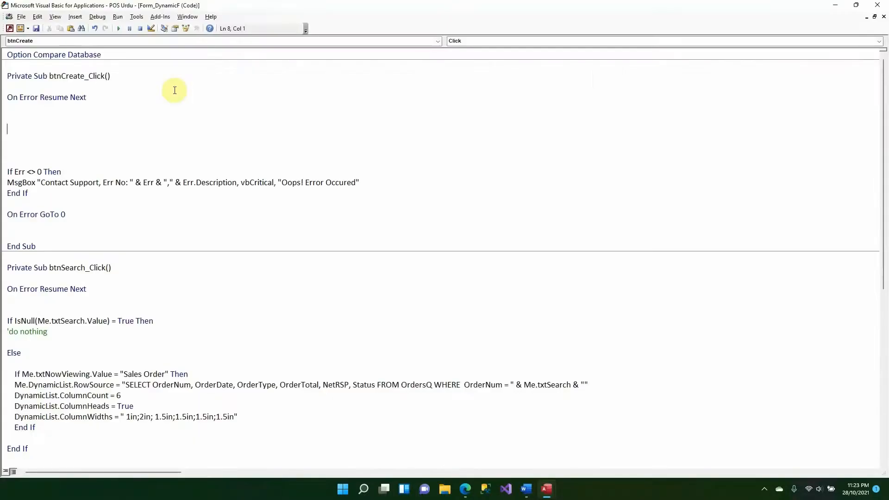
# Step: In btnCreate_Click, begin a condition that checks whether Me.txtNowViewing.Value equals "Sales Order"
pyautogui.write('if me.txt')
pyautogui.press('Tab')
pyautogui.write('.va')
pyautogui.press('Tab')
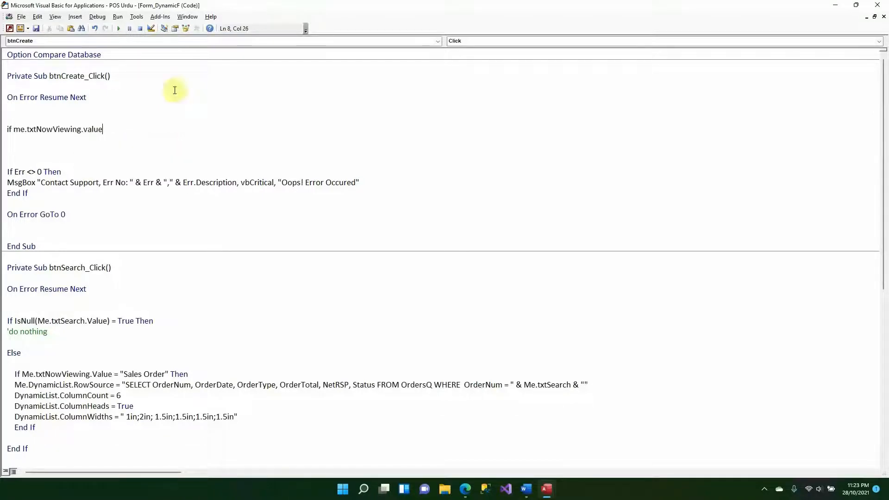
pyautogui.write('= "Sale"')
pyautogui.press('Left')
pyautogui.write('Sale')
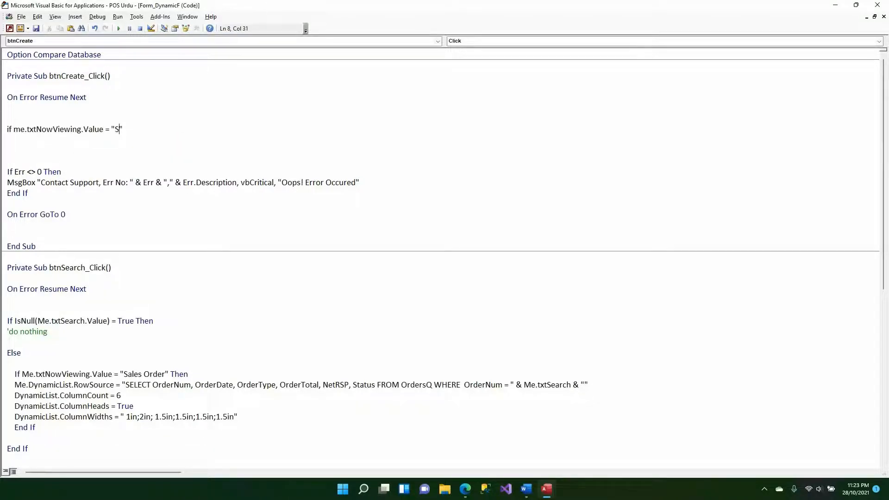
pyautogui.write('s Order" Then')
pyautogui.press('Return')
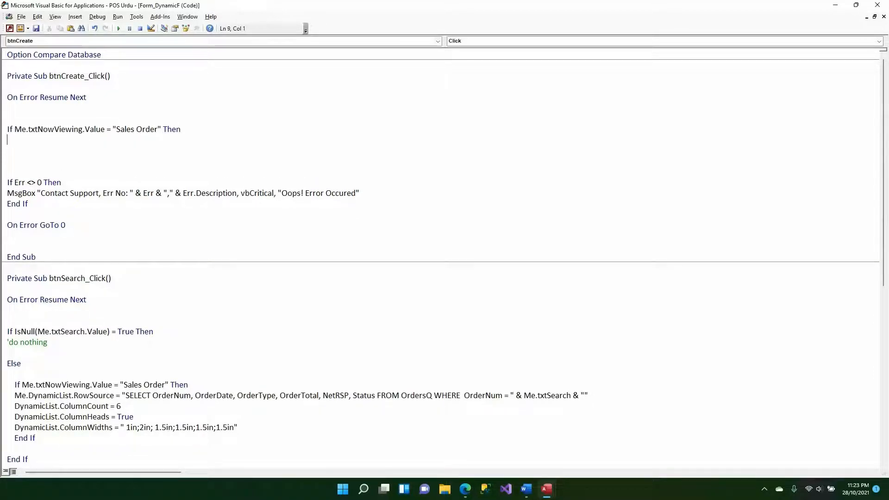
# Step: Declare a variable named response as Integer inside the Sales Order condition
pyautogui.write('do')
pyautogui.write('m respons')
pyautogui.write('e as in')
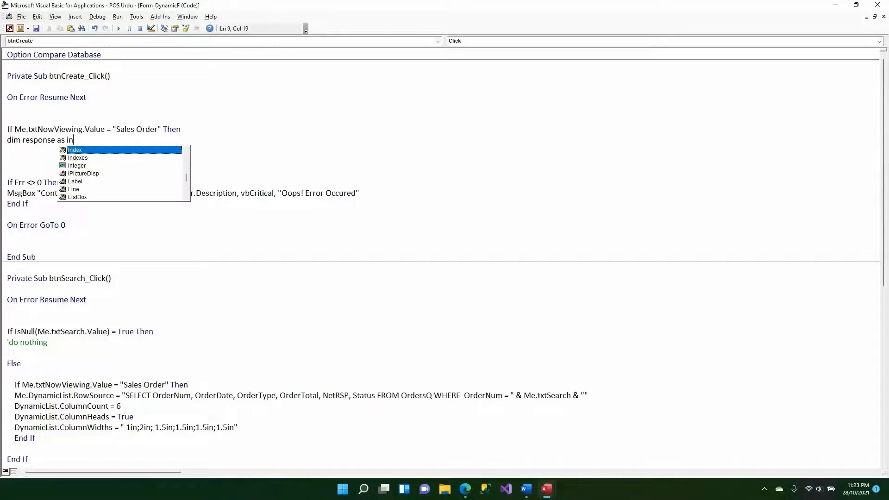
pyautogui.write('t')
pyautogui.press('Return')
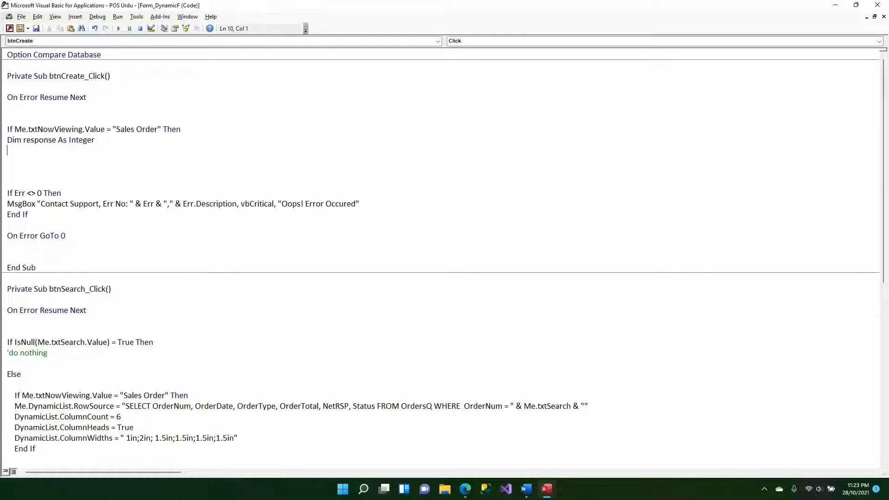
# Step: Assign response a MsgBox call with the prompt "Are you sure you want to create a new sales order?"
pyautogui.write('response = "')
pyautogui.write('MSGBO')
pyautogui.press('BackSpace')
pyautogui.press('BackSpace')
pyautogui.press('BackSpace')
pyautogui.press('BackSpace')
pyautogui.write('sgbox)')
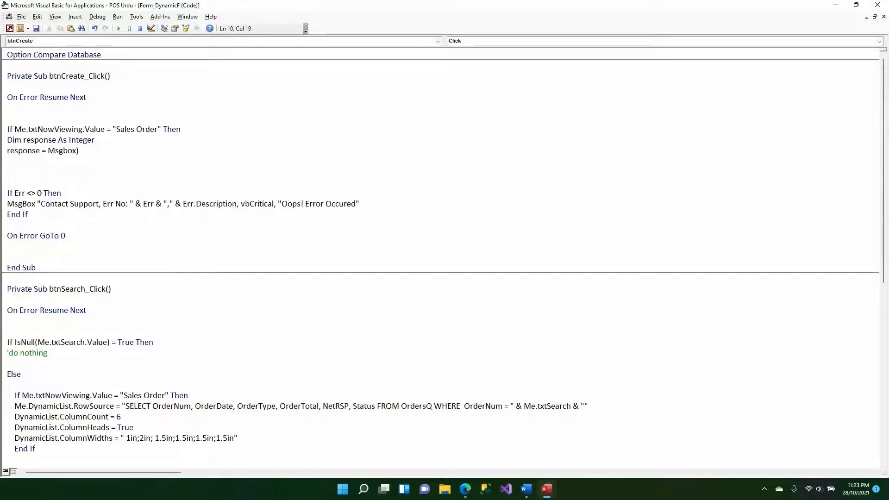
pyautogui.press('BackSpace')
pyautogui.write('("')
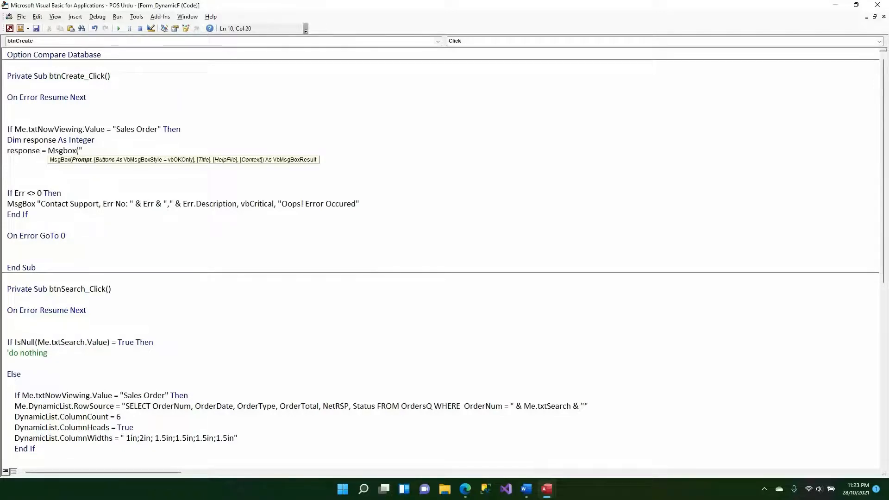
pyautogui.write('Are y')
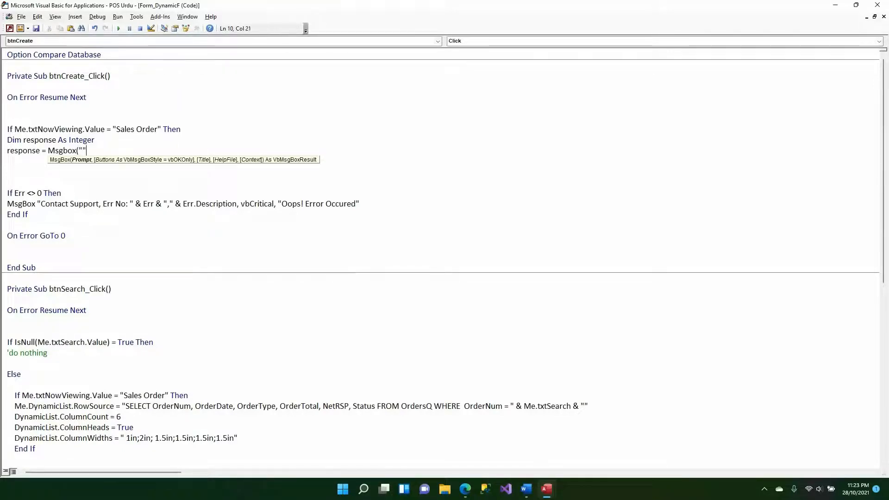
pyautogui.write('ou sure ')
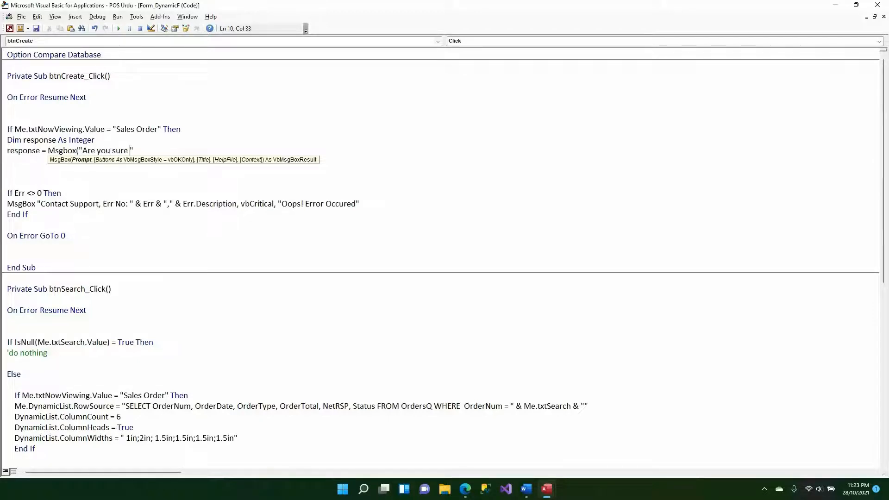
pyautogui.write('you wan')
pyautogui.write('t to create a ')
pyautogui.write('new sales or')
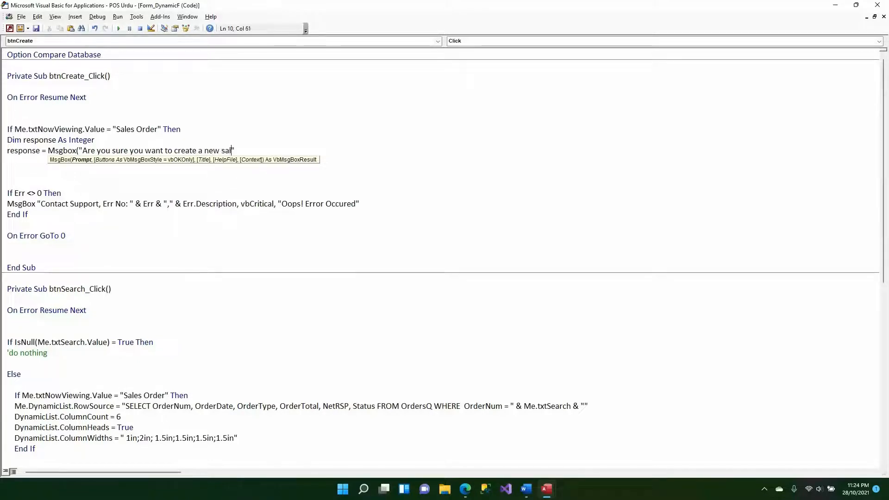
pyautogui.write('der')
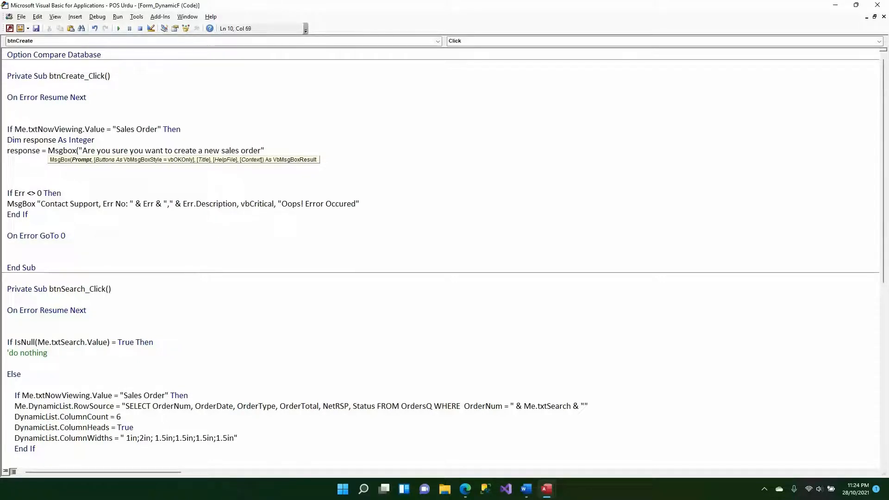
pyautogui.write('?')
# Step: Complete the MsgBox call with the vbYesNo + vbQuestion buttons and the title "Information"
pyautogui.press('End')
pyautogui.write(',')
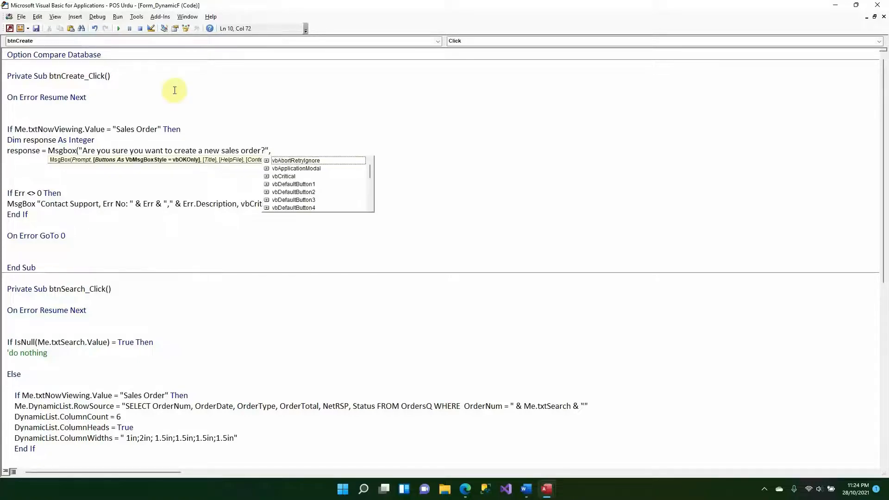
pyautogui.write('vbYesNo')
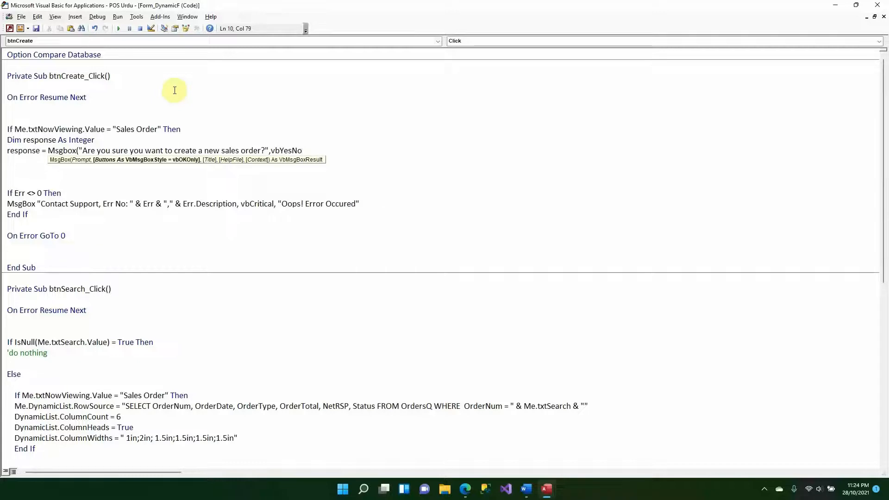
pyautogui.write('+vb')
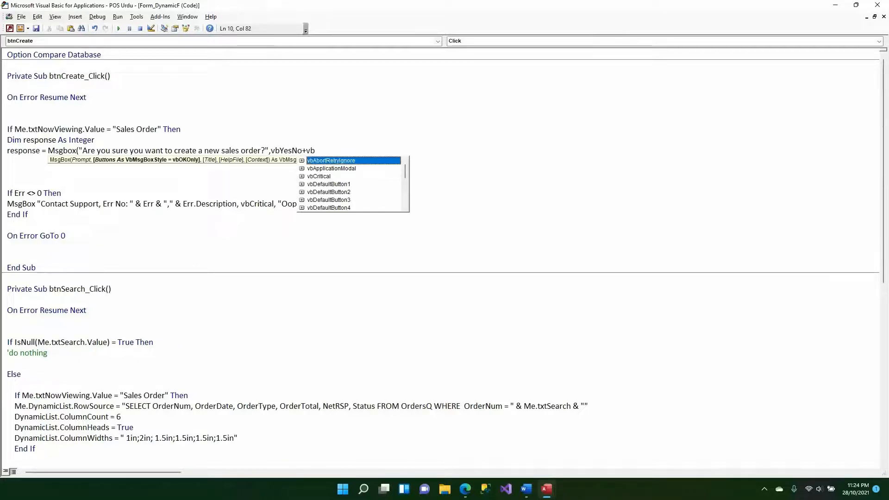
pyautogui.write('q')
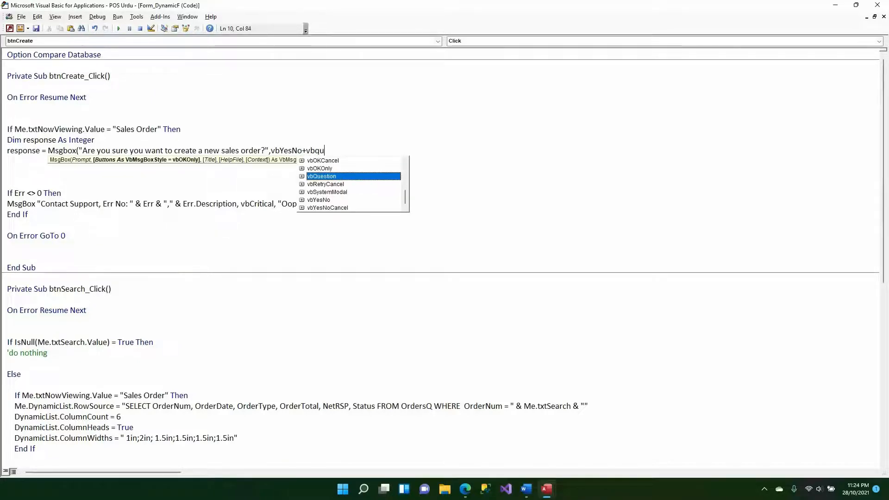
pyautogui.write('u')
pyautogui.press('Tab')
pyautogui.write(',"')
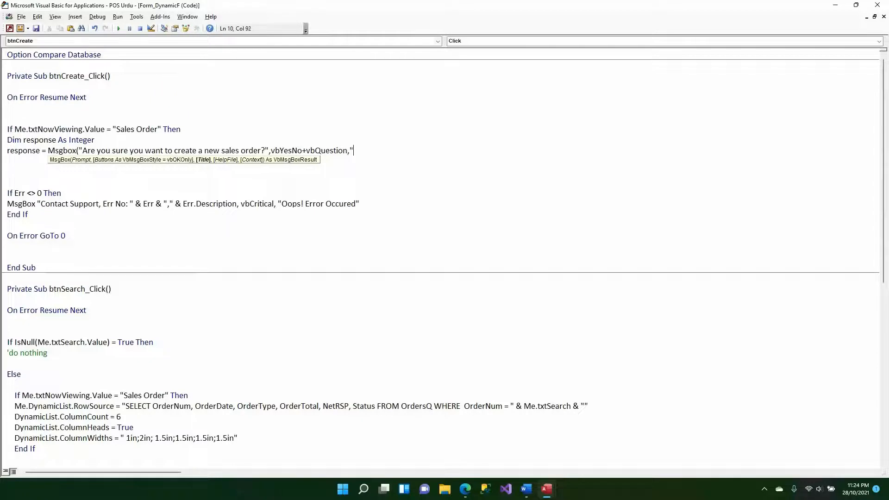
pyautogui.write('Informaty')
pyautogui.write('ion"')
pyautogui.write(')')
pyautogui.press('Return')
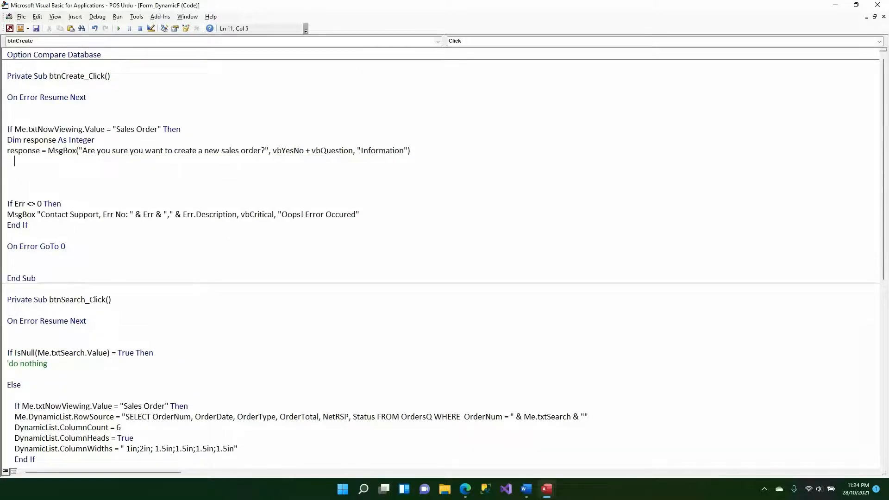
# Step: Add a nested condition below the message box line that checks whether response equals vbYes
pyautogui.write('if response = vbyes them')
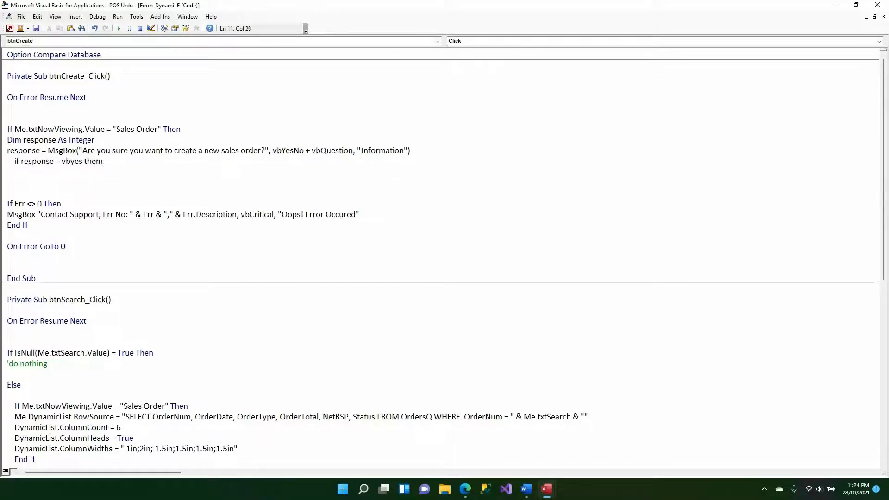
pyautogui.press('BackSpace')
pyautogui.press('BackSpace')
pyautogui.write('n')
pyautogui.press('Return')
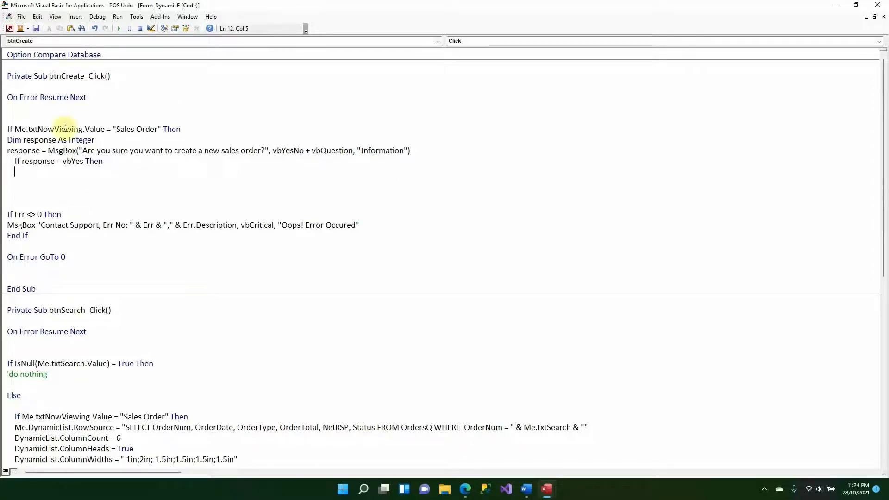
# Step: Insert a DoCmd.Beep line between the response declaration and the MsgBox line
pyautogui.click(117, 139)
pyautogui.press('Return')
pyautogui.write('docmd.bee')
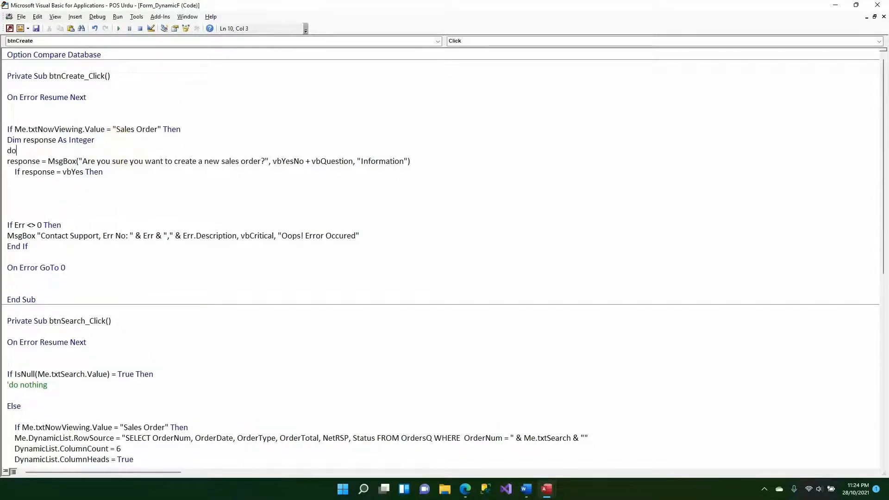
pyautogui.press('Tab')
# Step: Inside the vbYes condition, add a DoCmd.OpenForm line that opens "OrderF" in acFormAdd data mode
pyautogui.press('Down')
pyautogui.press('Down')
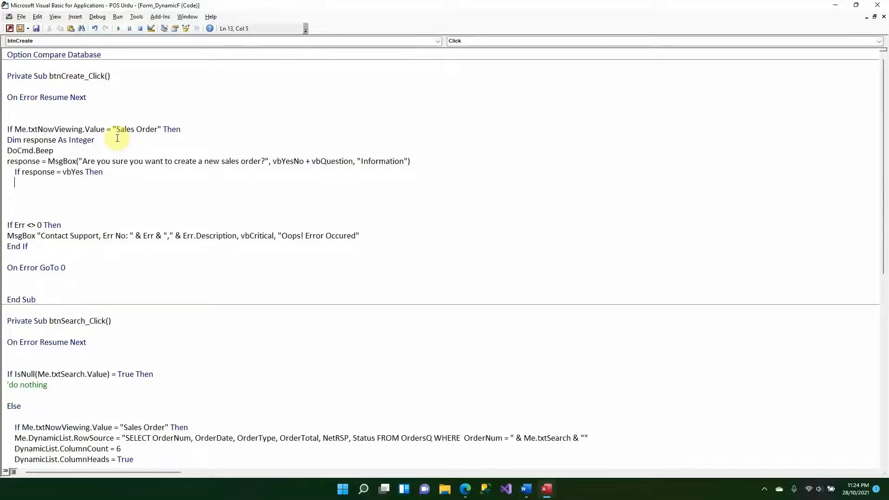
pyautogui.write('d.p')
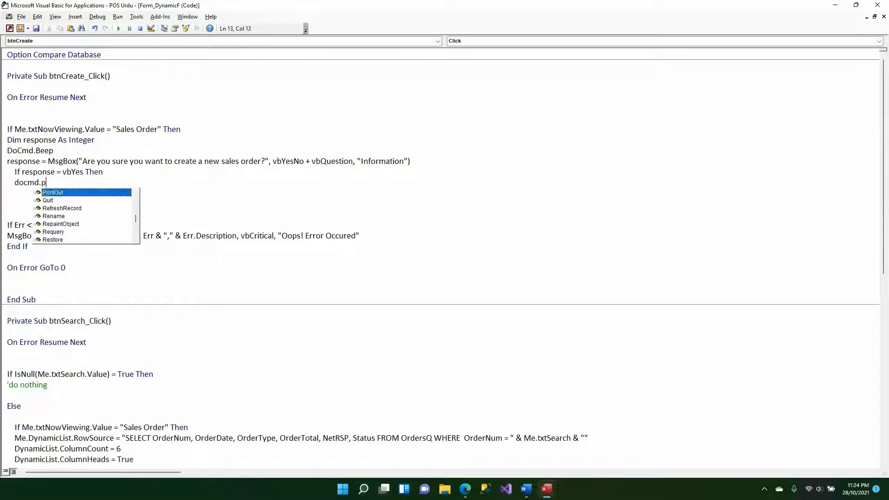
pyautogui.press('BackSpace')
pyautogui.write('o')
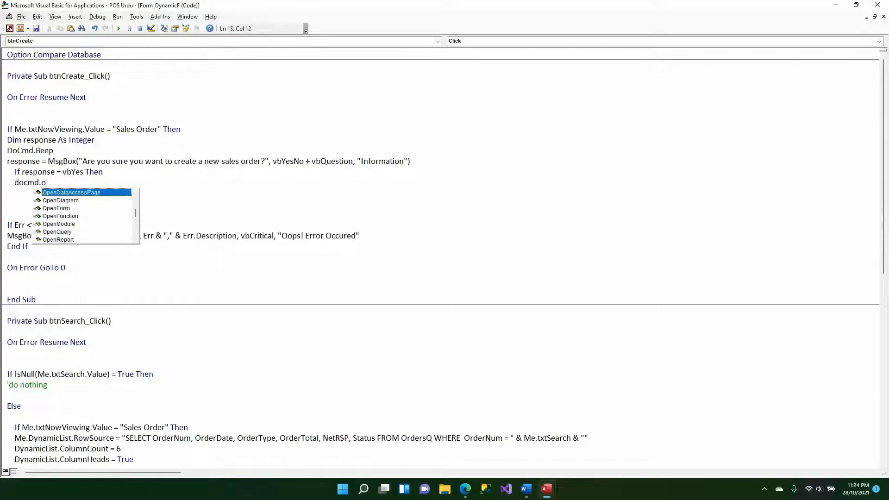
pyautogui.write('penform ')
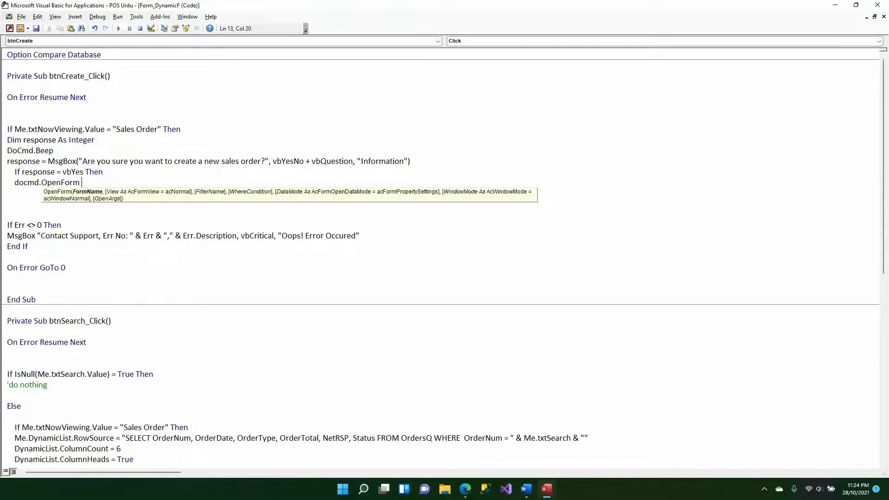
pyautogui.write('"OrderFG')
pyautogui.write(',')
pyautogui.write(',,')
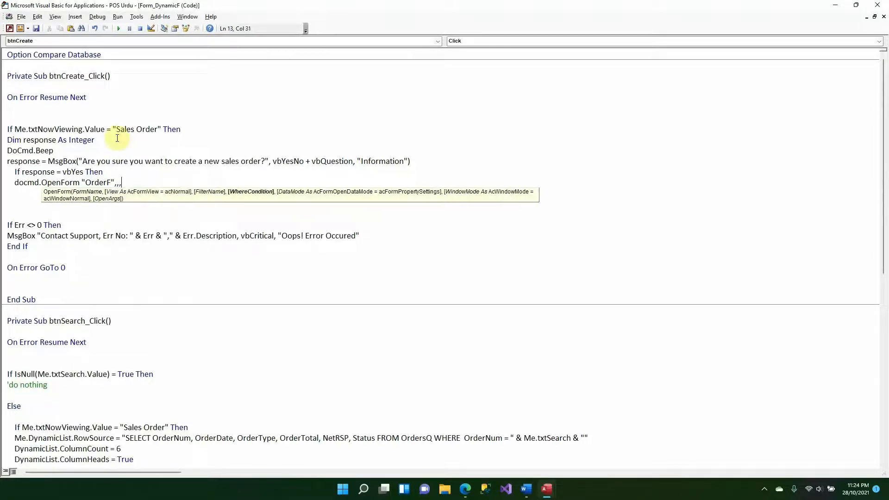
pyautogui.write(',')
pyautogui.press('Down')
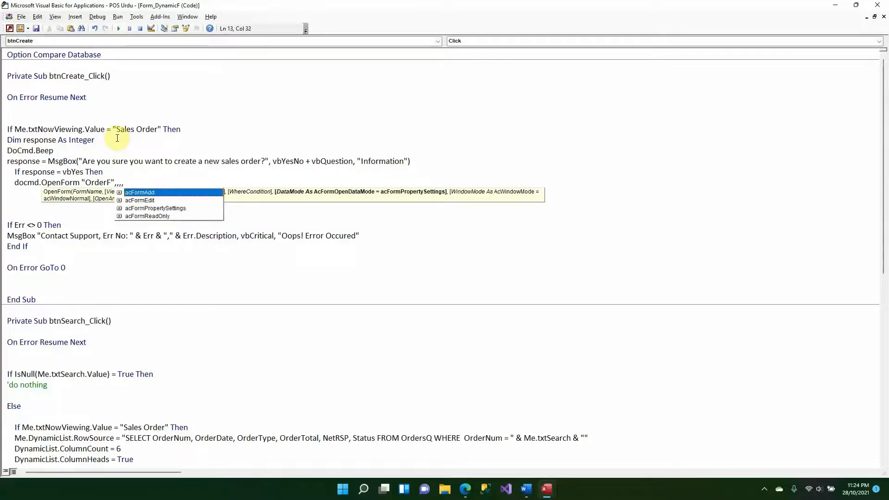
pyautogui.press('Tab')
pyautogui.press('Down')
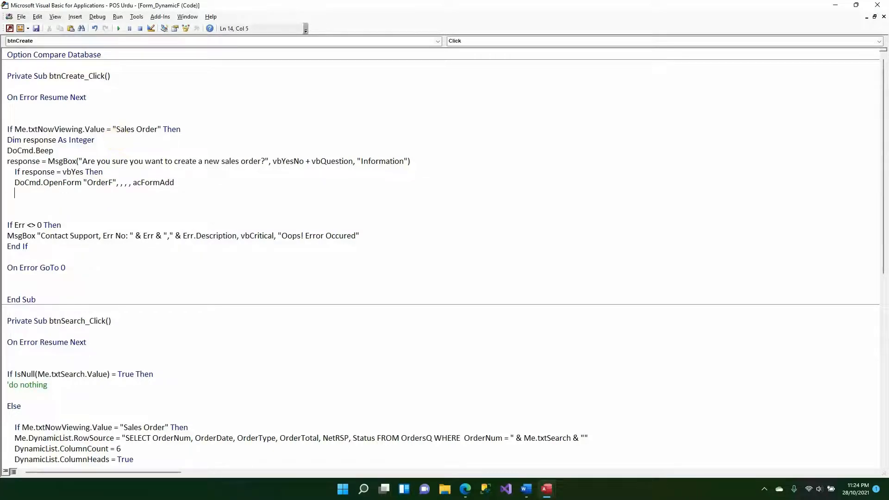
# Step: Add an Else branch with the comment 'do nothing, close both If blocks with End If and trim the extra blank lines below
pyautogui.press('Return')
pyautogui.press('Tab')
pyautogui.write('else')
pyautogui.press('Return')
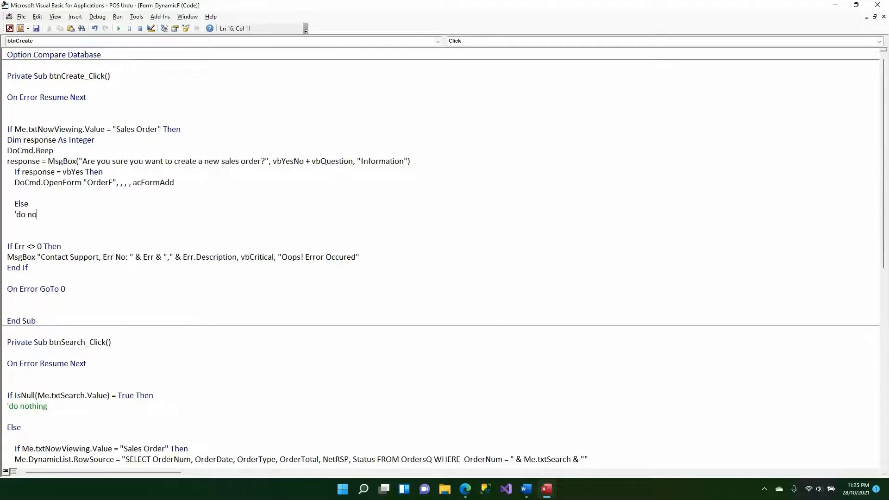
pyautogui.write("'do nothing")
pyautogui.press('Return')
pyautogui.write('end')
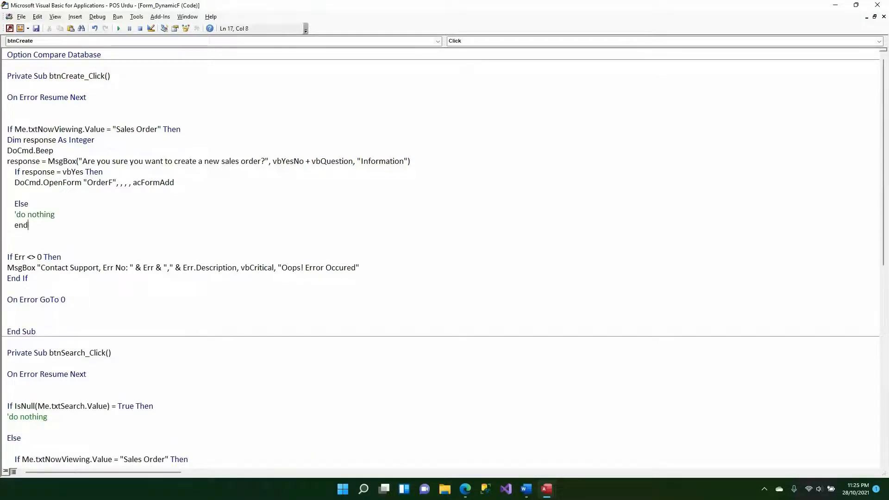
pyautogui.write('if')
pyautogui.press('Return')
pyautogui.press('Return')
pyautogui.write('en')
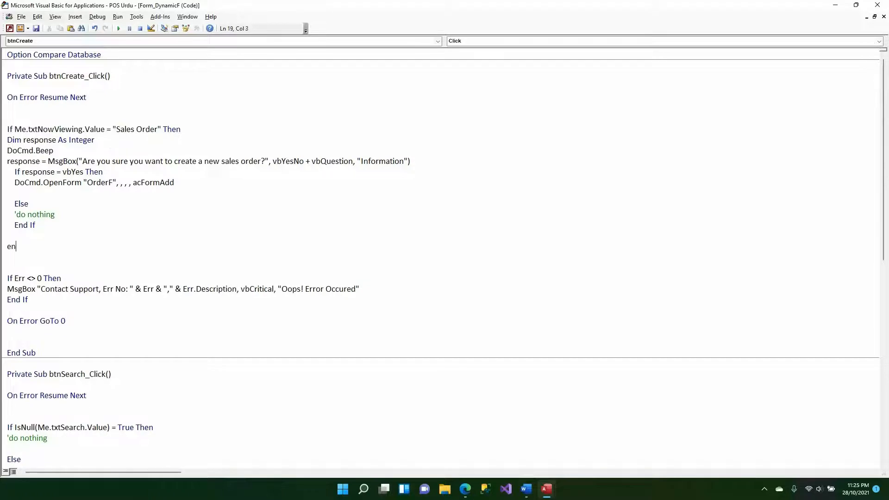
pyautogui.write('d')
pyautogui.press('BackSpace')
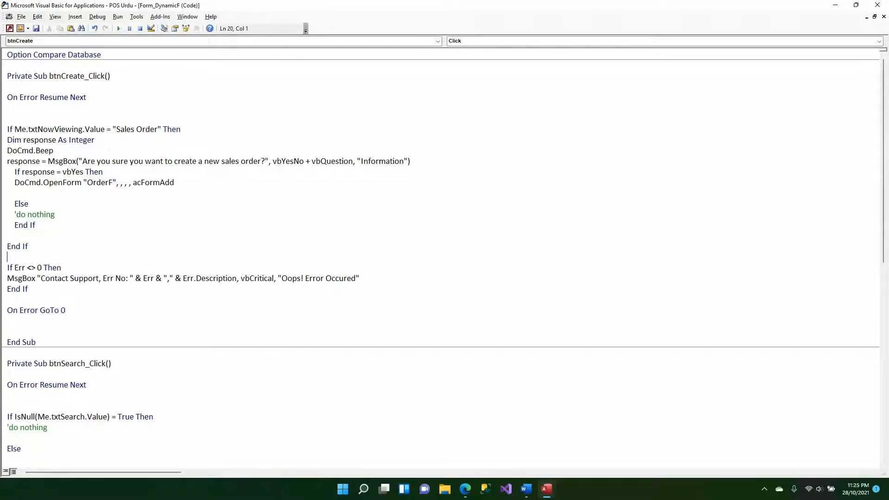
# Step: Compile the POS Urdu project and close the code editor
pyautogui.click(97, 17)
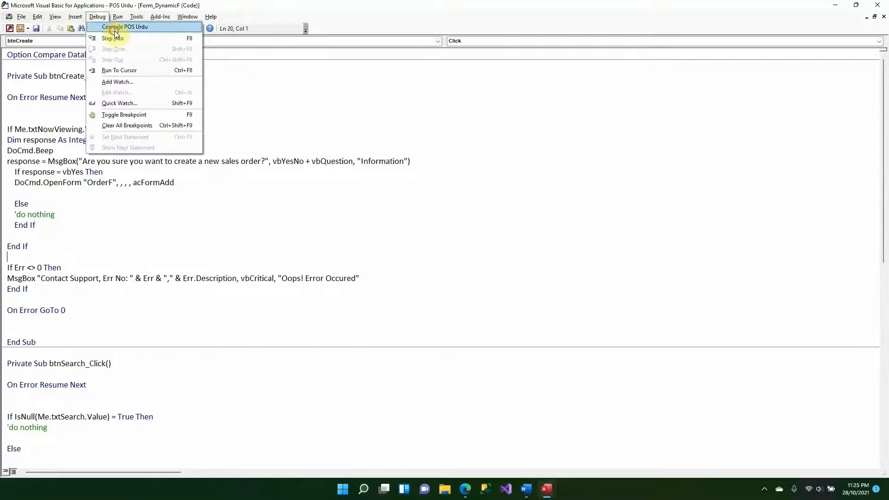
pyautogui.click(115, 31)
pyautogui.click(877, 5)
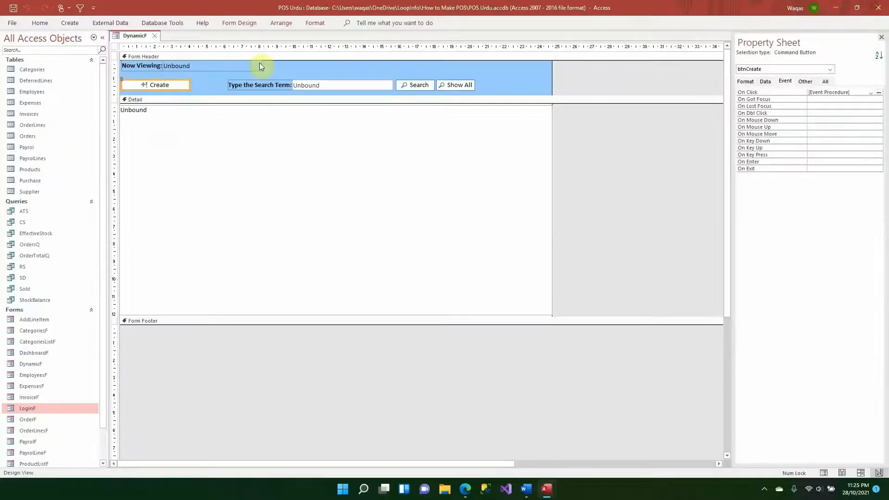
# Step: Switch the DynamicF form to Form View and move its window toward the middle of the workspace
pyautogui.rightClick(131, 36)
pyautogui.click(162, 85)
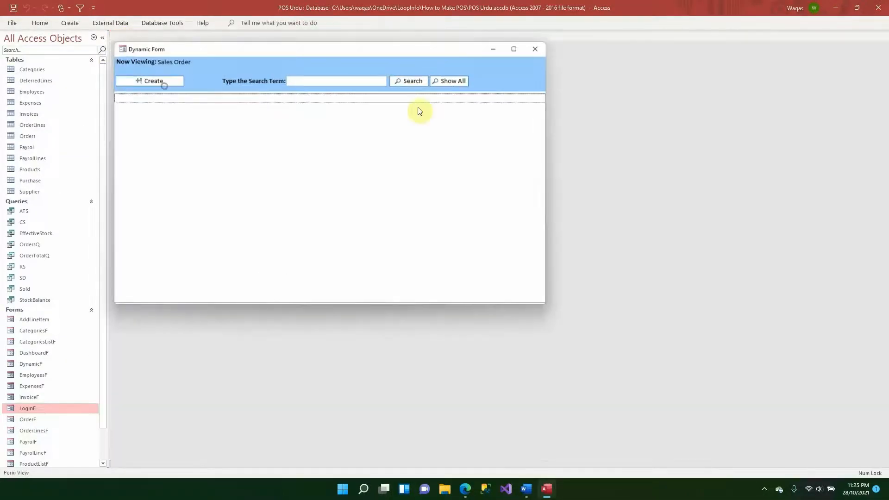
pyautogui.moveTo(336, 52); pyautogui.dragTo(453, 137)
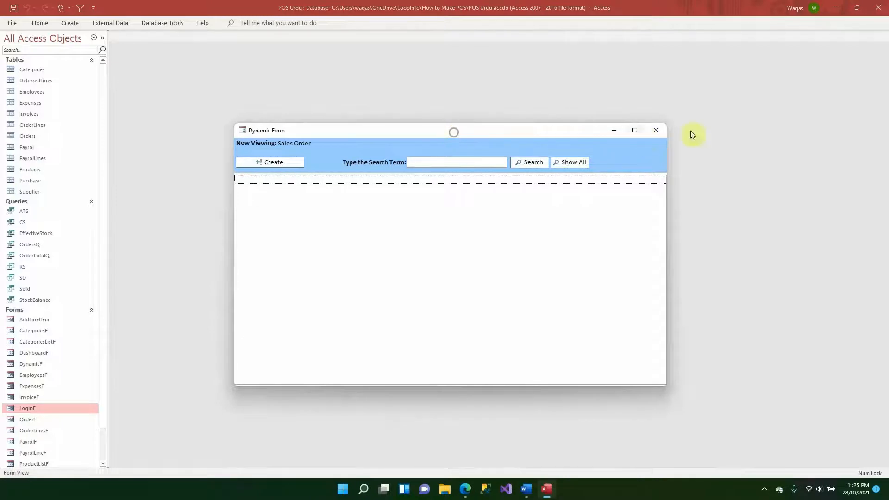
# Step: Close the Dynamic Form window and log in to the grocery database with the employee user ID and account password
pyautogui.click(656, 131)
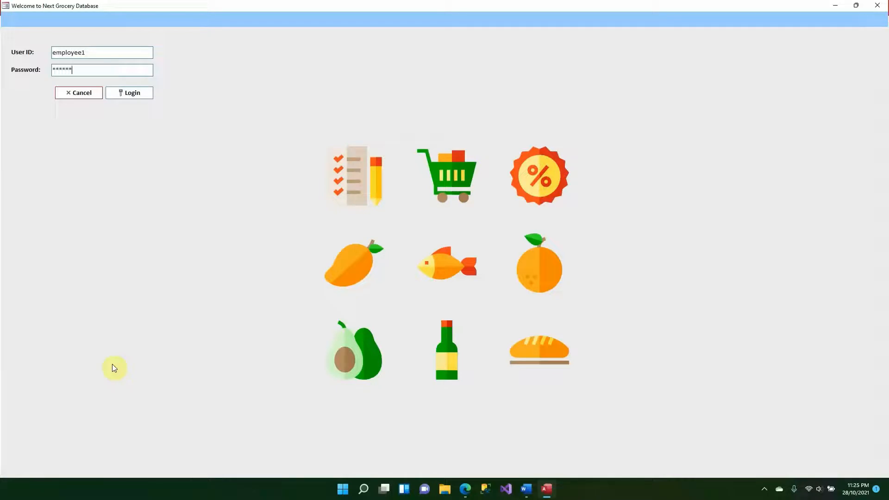
pyautogui.press('Return')
pyautogui.press('Return')
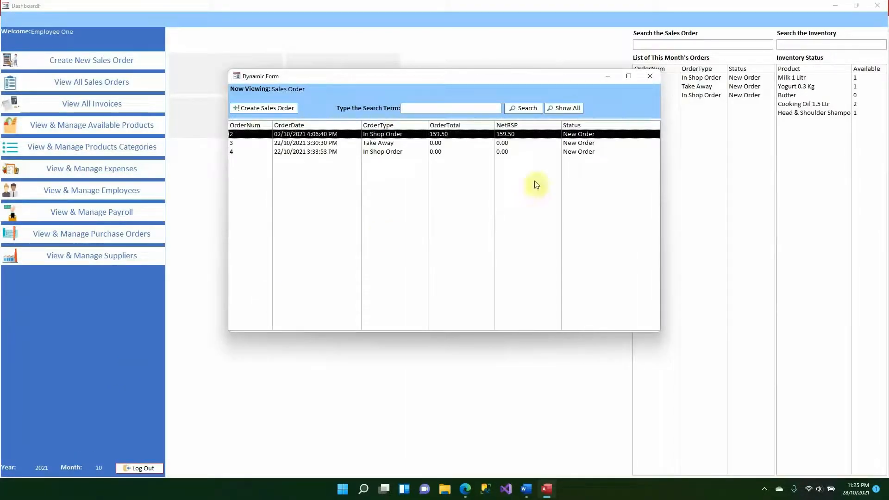
# Step: Test the Create Sales Order button in the sales orders list and answer No to the confirmation
pyautogui.click(251, 110)
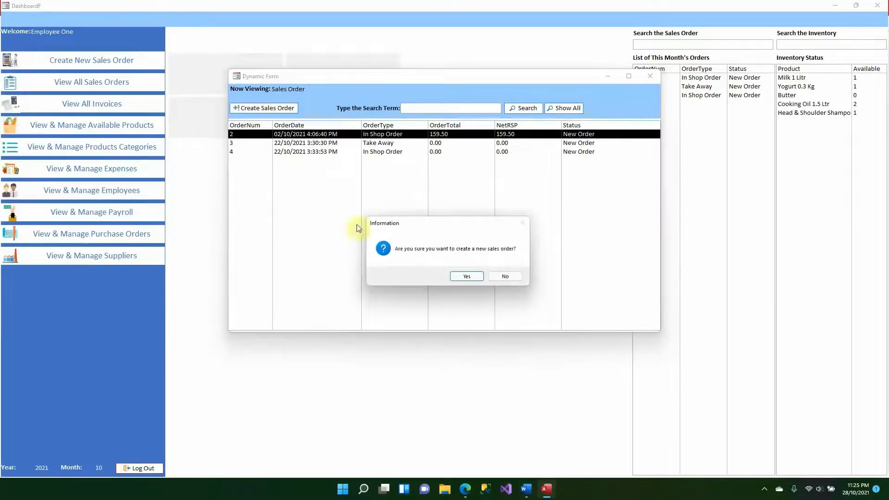
pyautogui.moveTo(445, 226); pyautogui.dragTo(439, 185)
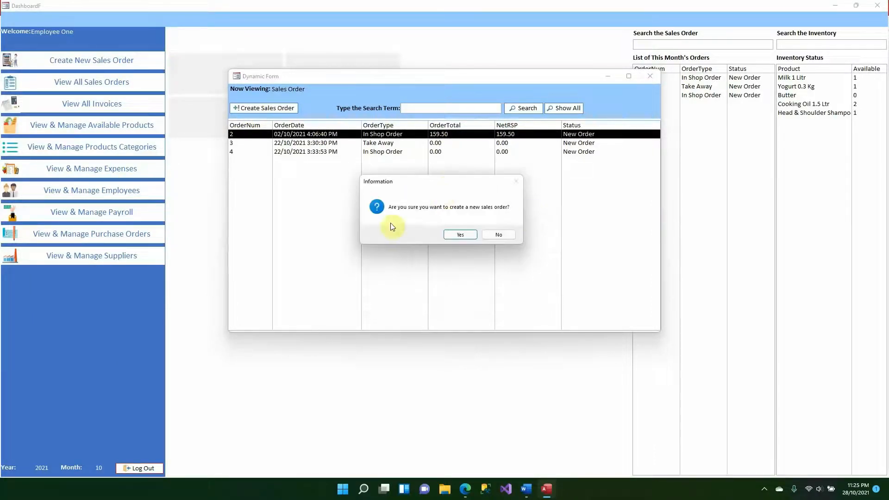
pyautogui.click(500, 234)
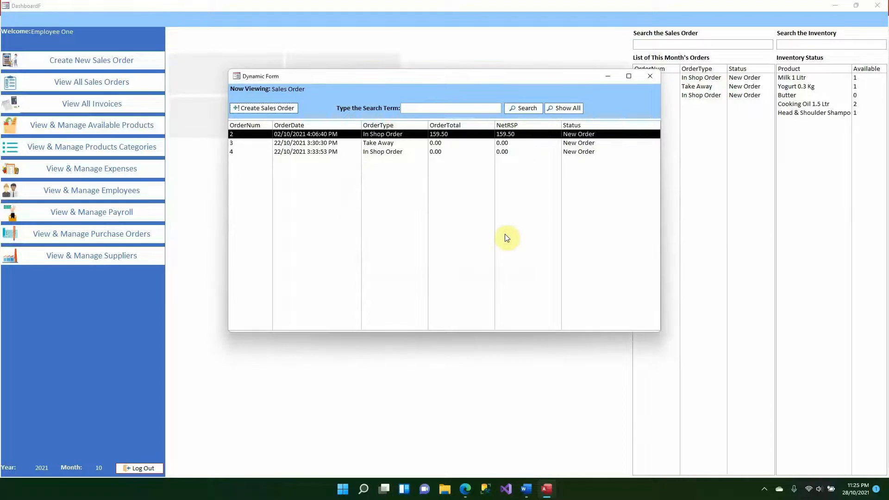
# Step: Create a new sales order with order type In Shop Order, save its data and close the order form
pyautogui.click(273, 109)
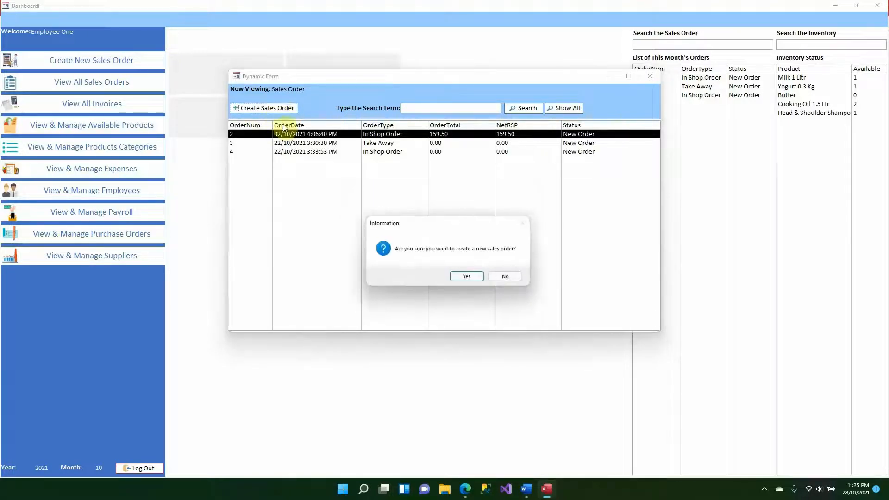
pyautogui.click(469, 276)
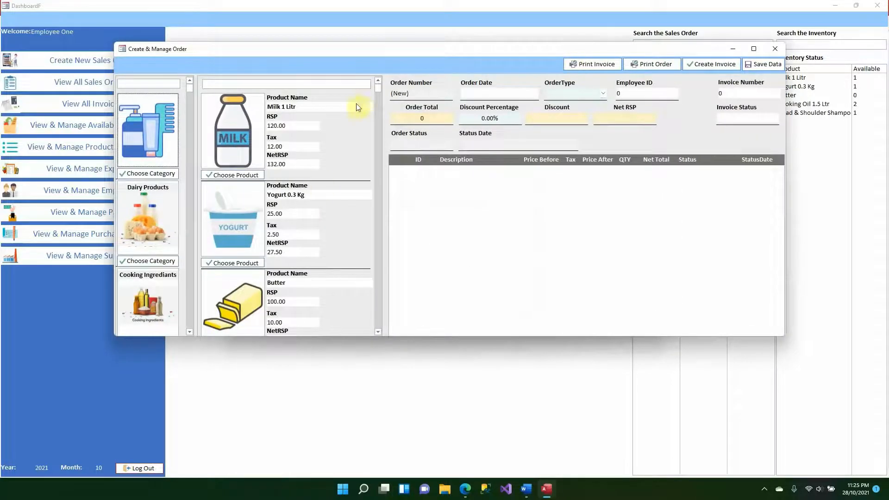
pyautogui.click(602, 93)
pyautogui.click(583, 115)
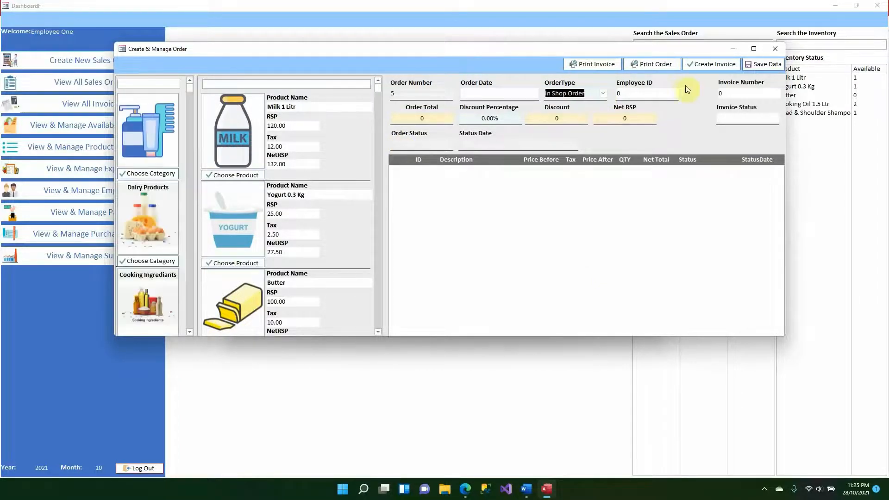
pyautogui.click(754, 66)
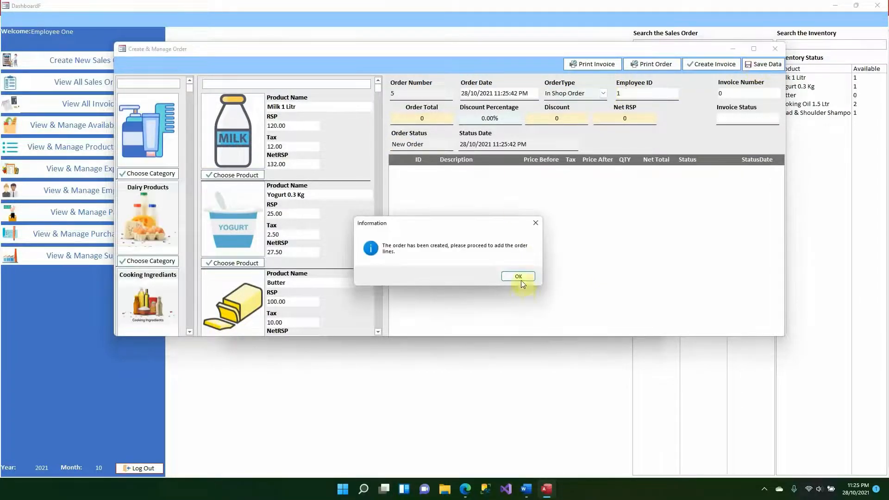
pyautogui.click(519, 277)
pyautogui.click(777, 49)
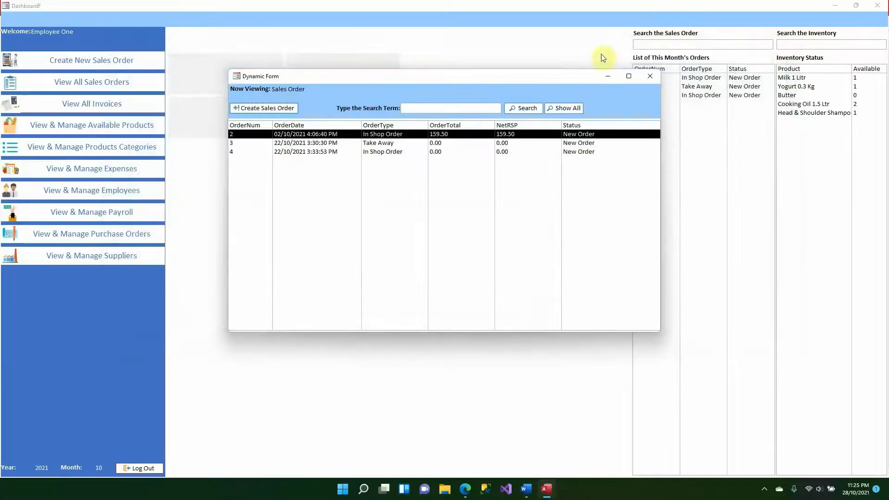
# Step: Refresh the sales orders with Show All and select different order rows to check how the list responds
pyautogui.click(562, 108)
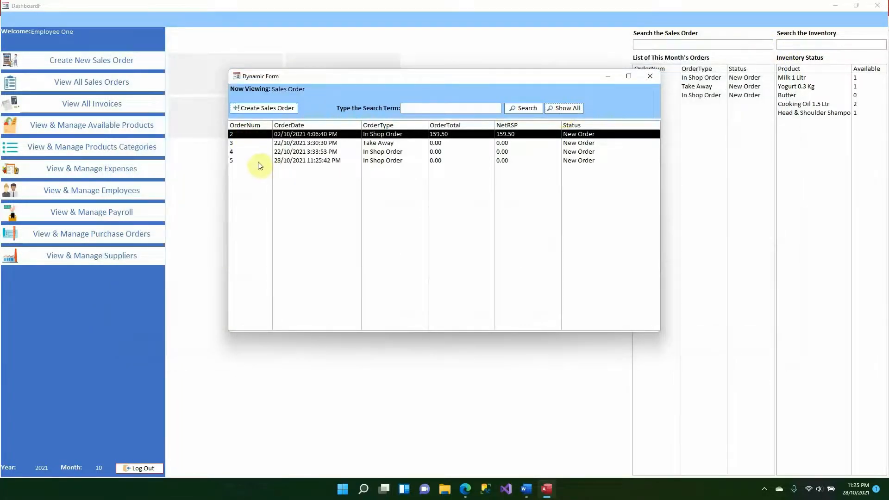
pyautogui.click(235, 161)
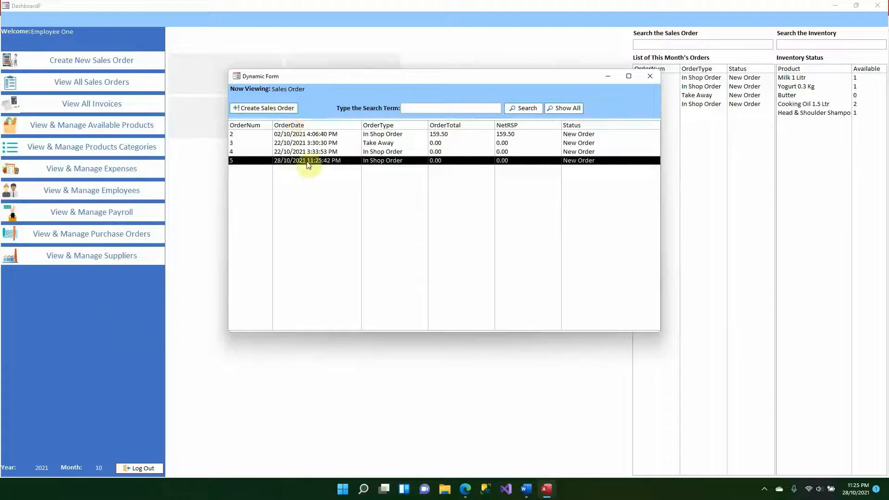
pyautogui.click(328, 143)
pyautogui.click(328, 151)
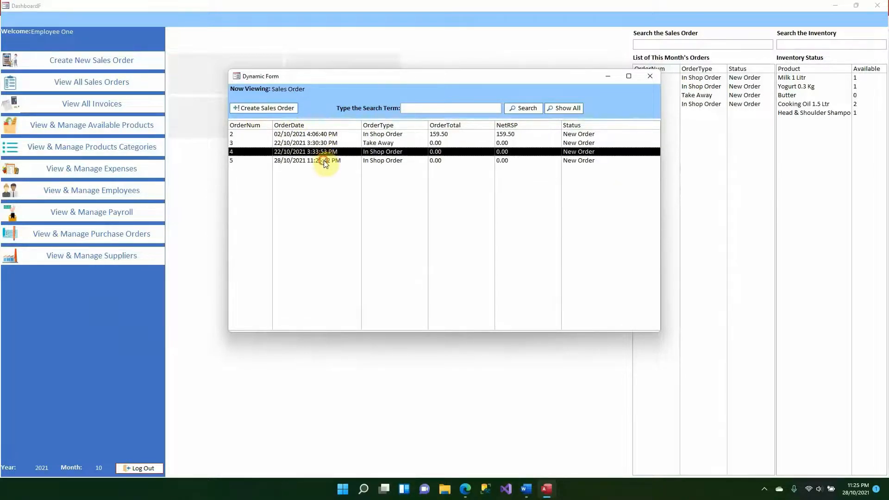
pyautogui.click(324, 161)
pyautogui.click(324, 152)
pyautogui.click(324, 135)
pyautogui.click(318, 143)
pyautogui.click(316, 161)
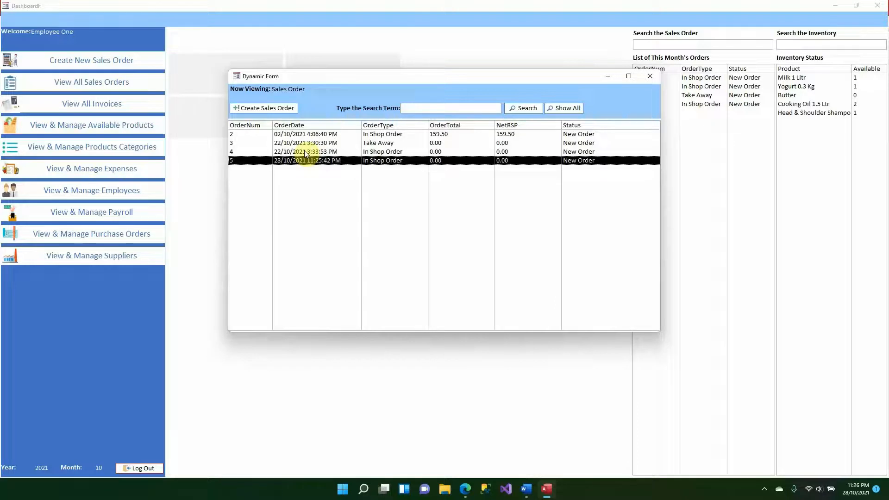
# Step: Switch DynamicF to Design View and create an On Click event procedure for the DynamicList list box
pyautogui.rightClick(464, 96)
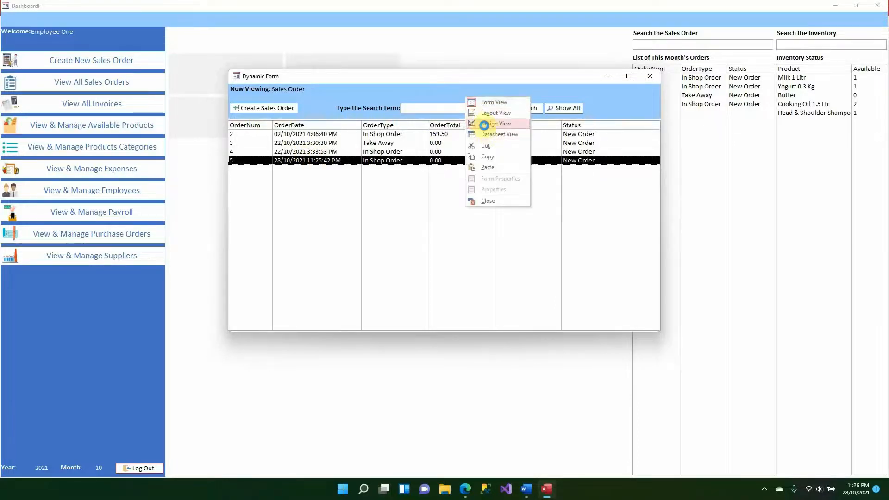
pyautogui.click(486, 123)
pyautogui.click(341, 191)
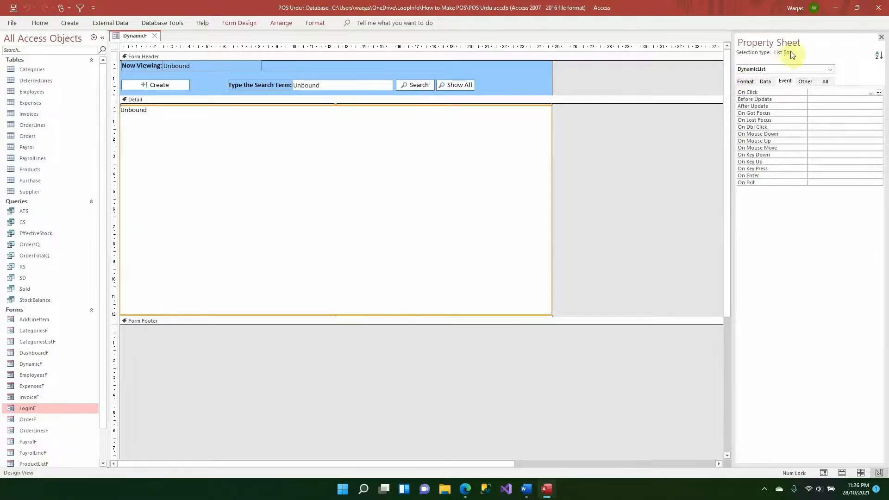
pyautogui.click(788, 84)
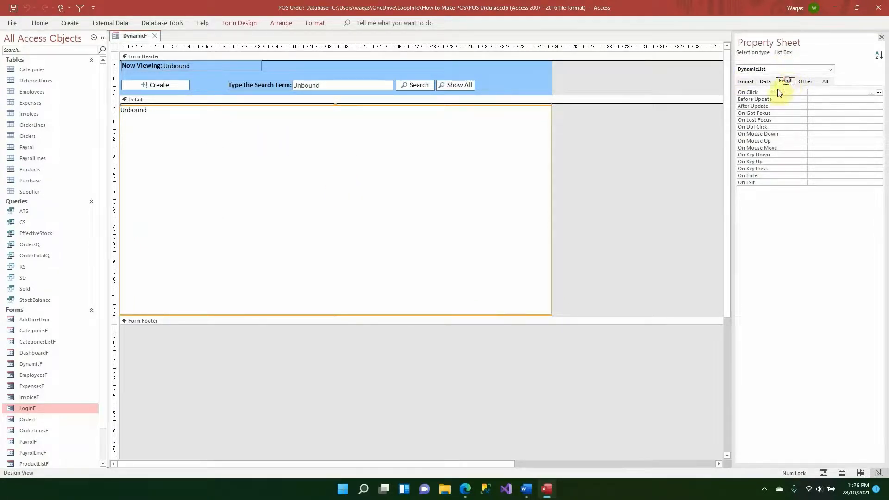
pyautogui.click(878, 92)
pyautogui.click(417, 148)
pyautogui.doubleClick(416, 148)
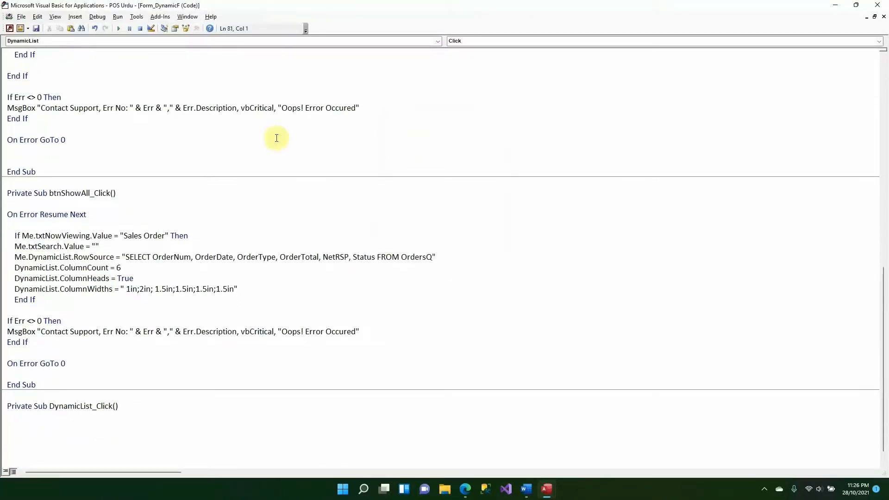
# Step: Add On Error Resume Next, the Err <> 0 message box block and On Error GoTo 0 to DynamicList_Click
pyautogui.scroll(-2, 274, 137)
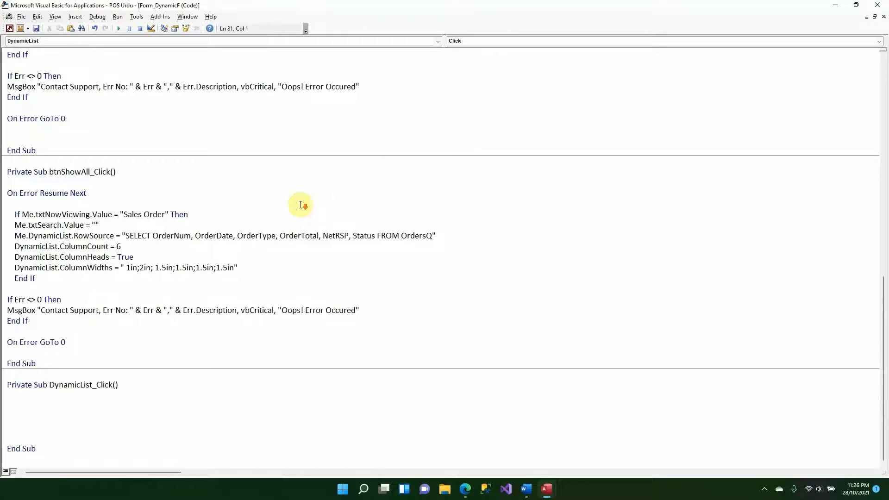
pyautogui.write('If Err <> 0 Then MsgBox "Contact Support, Err No: " & Err & "," & Err.Description, vbCritical, "Oops! Error Occured" End If  On Error GoTo 0')
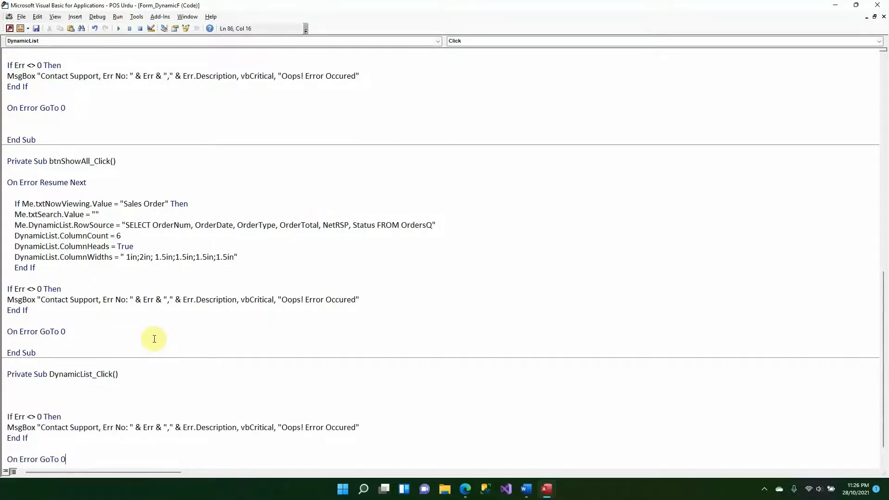
pyautogui.click(124, 390)
pyautogui.write('on ')
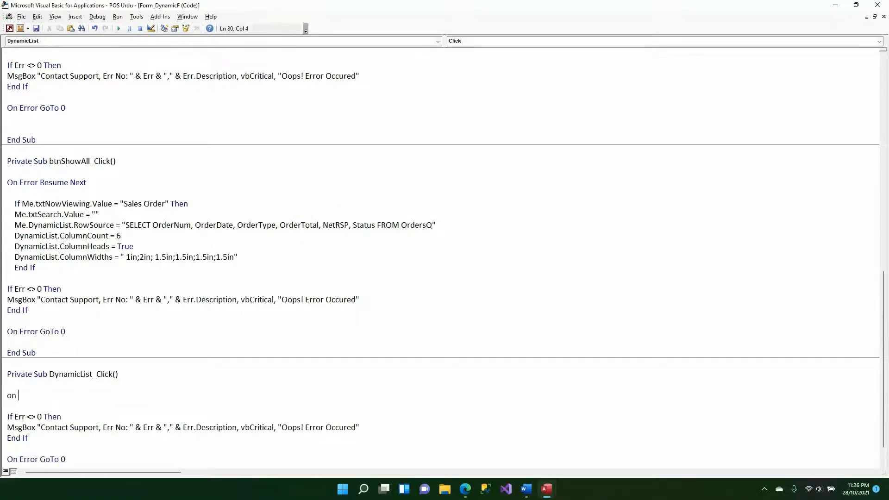
pyautogui.write('error resume next')
pyautogui.press('Return')
pyautogui.press('Return')
pyautogui.press('Return')
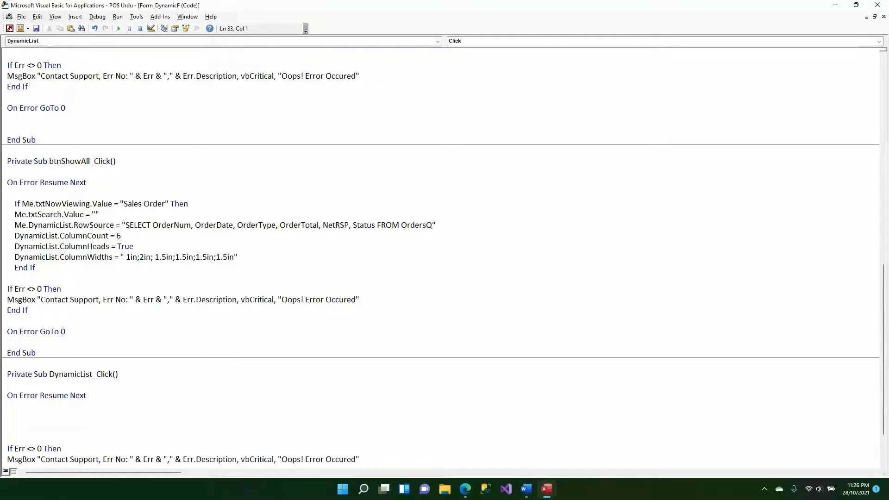
# Step: In DynamicList_Click, add the condition If Me.txtNowViewing.Value = "Sales Order" Then below On Error Resume Next
pyautogui.scroll(-2, 55, 361)
pyautogui.click(43, 347)
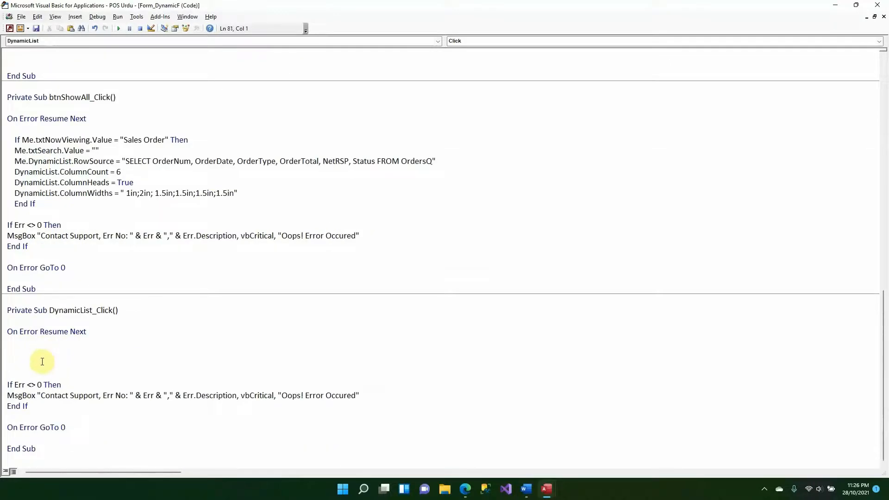
pyautogui.click(40, 355)
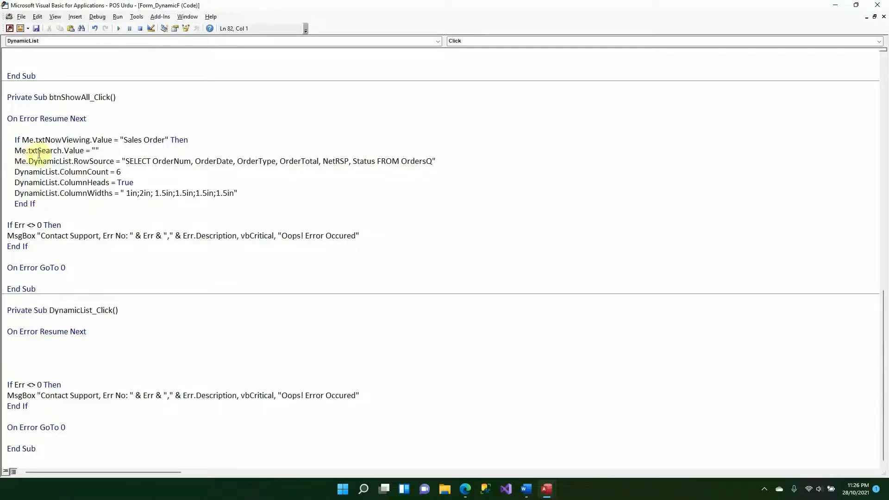
pyautogui.write('if me.txtNowViewing.Value = "')
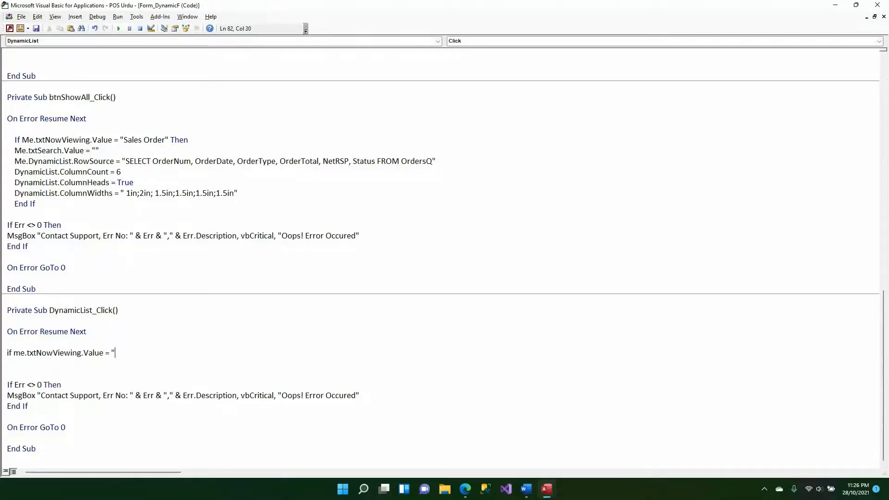
pyautogui.write('Sales')
pyautogui.press('BackSpace')
pyautogui.press('BackSpace')
pyautogui.press('BackSpace')
pyautogui.write('les Order" then')
pyautogui.press('Return')
# Step: Check the Now Viewing and list box controls on the form, then begin a DoCmd.OpenForm "OrderF" statement under the Sales Order condition
pyautogui.hotkey('alt', 'F11')
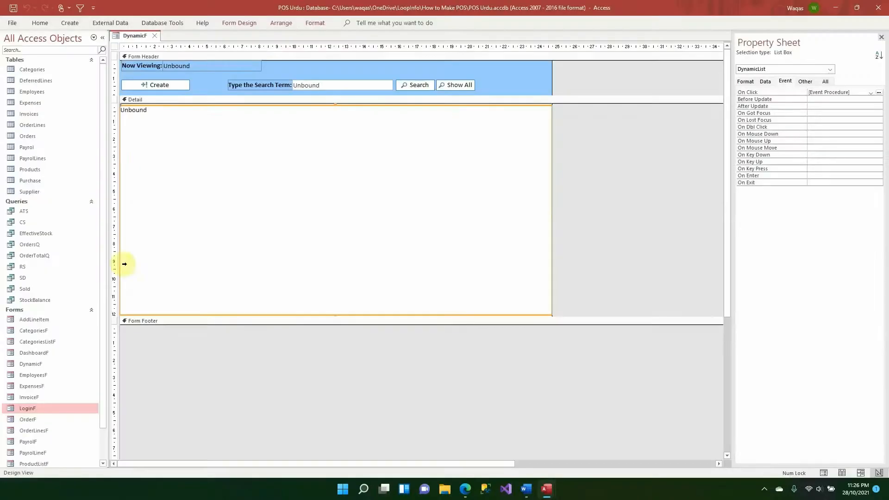
pyautogui.click(196, 64)
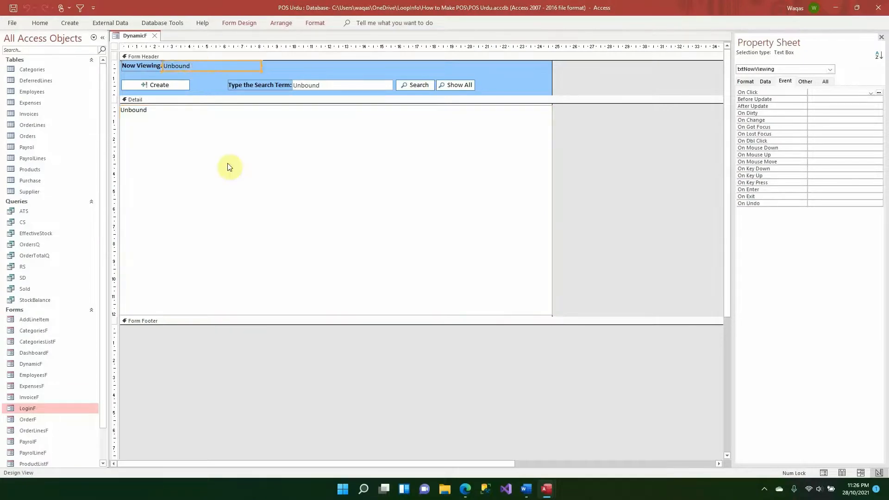
pyautogui.click(302, 180)
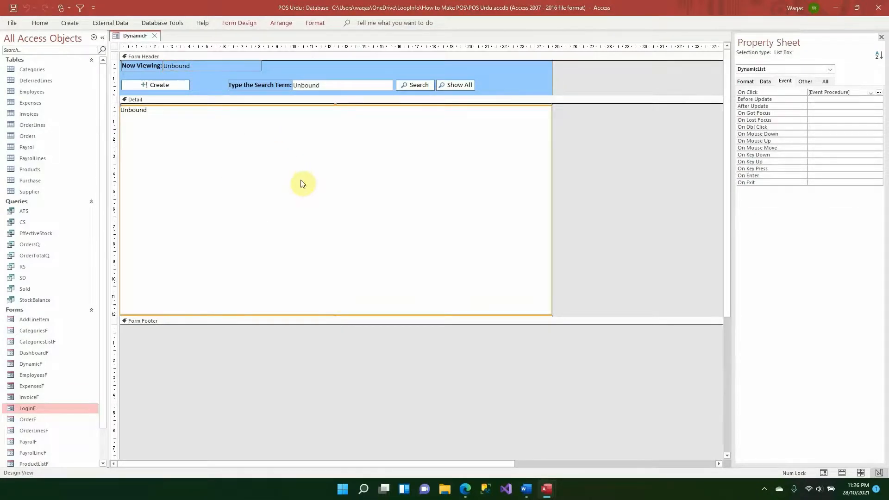
pyautogui.hotkey('alt', 'F11')
pyautogui.write('docmd.')
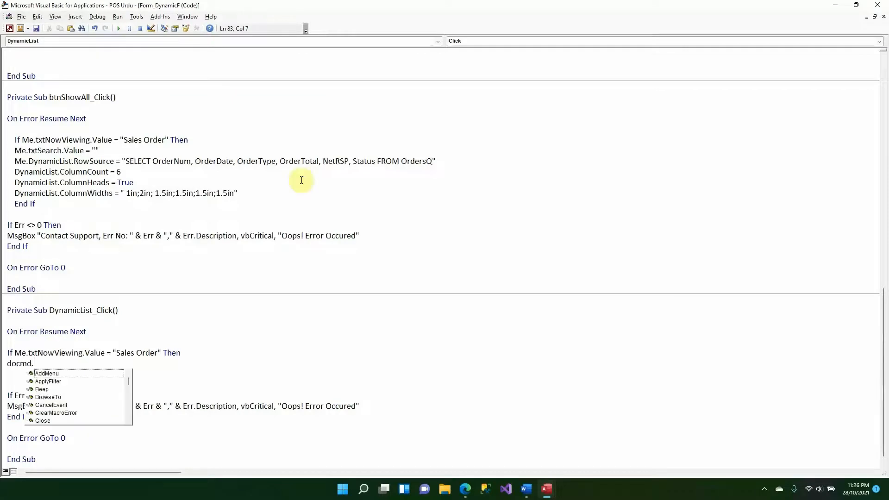
pyautogui.write('openf')
pyautogui.press('Tab')
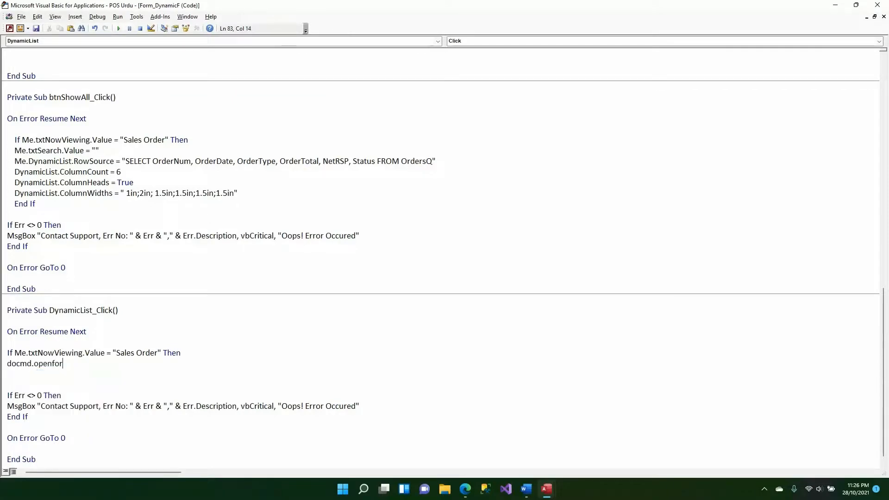
pyautogui.write('"')
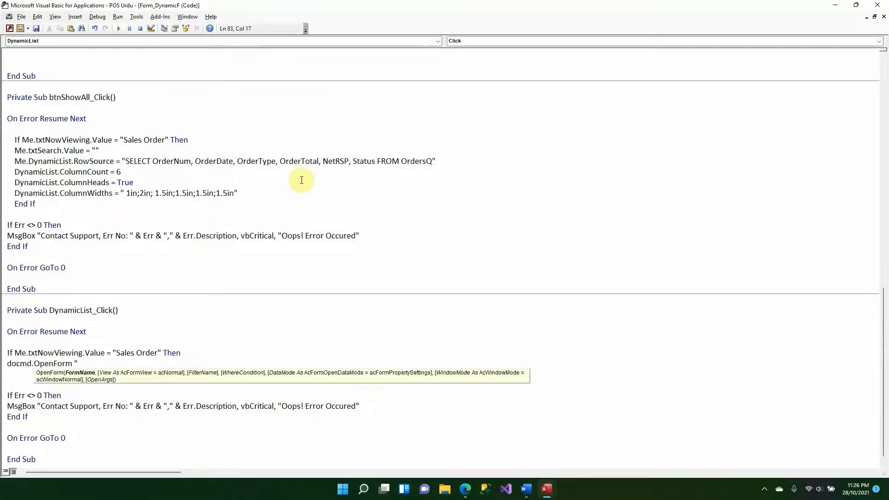
pyautogui.write('Sale')
pyautogui.press('BackSpace')
pyautogui.press('BackSpace')
pyautogui.write('Order')
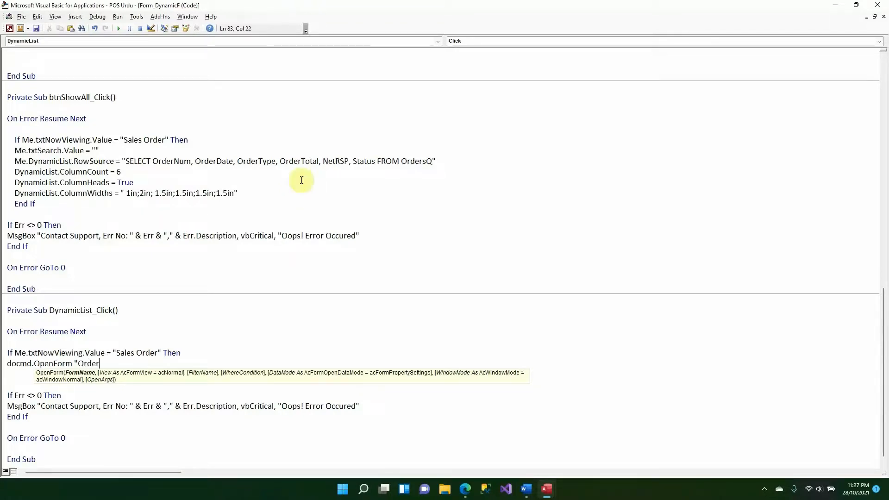
pyautogui.write('F",,,')
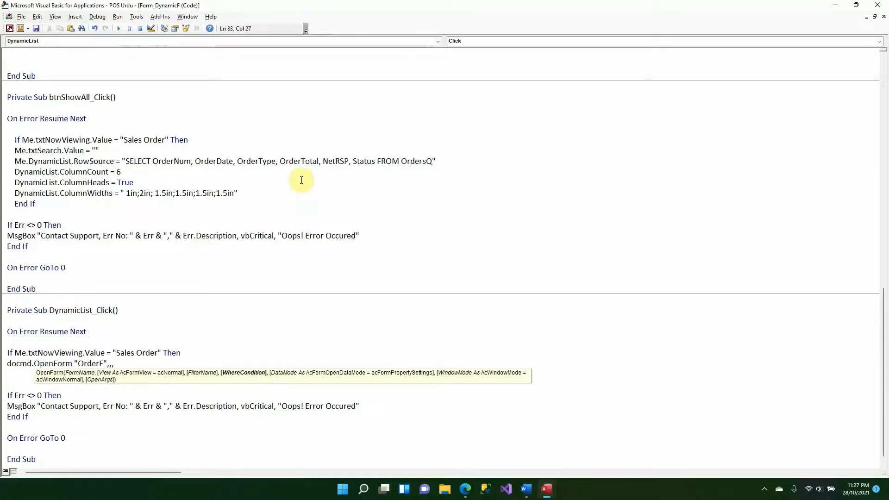
# Step: Complete the OpenForm statement with the where condition "OrderNum=" & Me.DynamicList.Column(0)
pyautogui.write(' "OrderNum=')
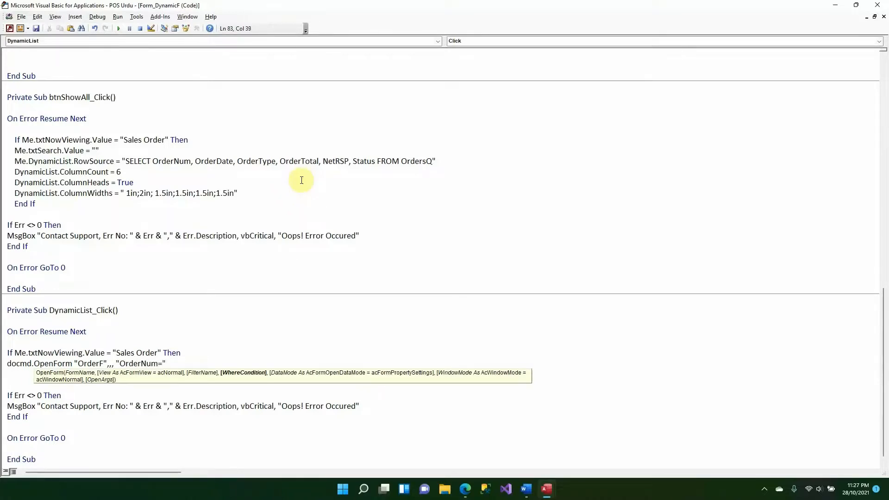
pyautogui.write('e.')
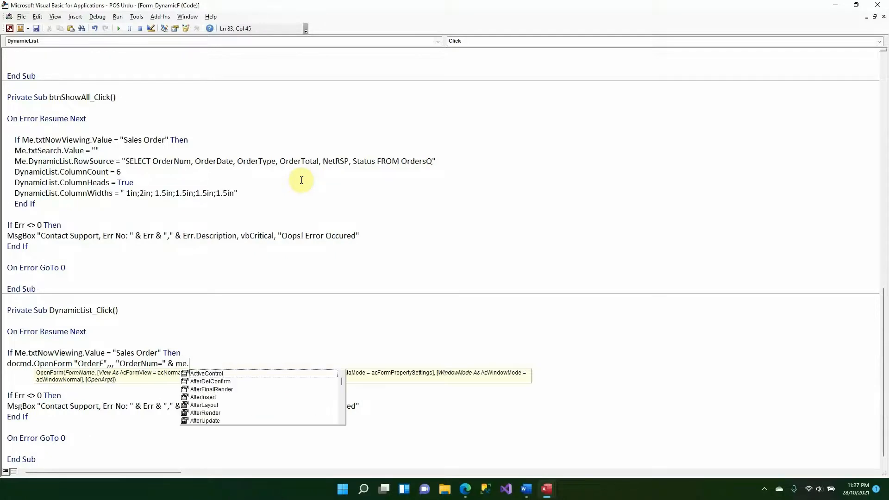
pyautogui.write('dyn')
pyautogui.press('Tab')
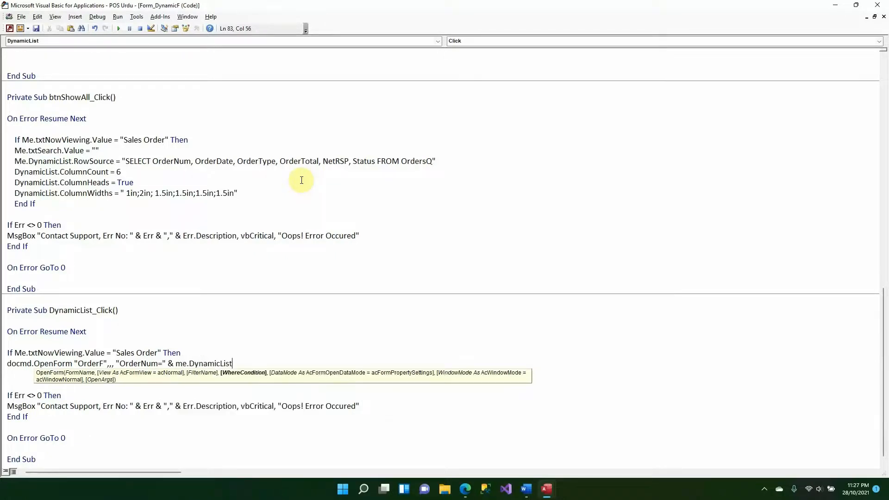
pyautogui.write('.co')
pyautogui.write('lumn(')
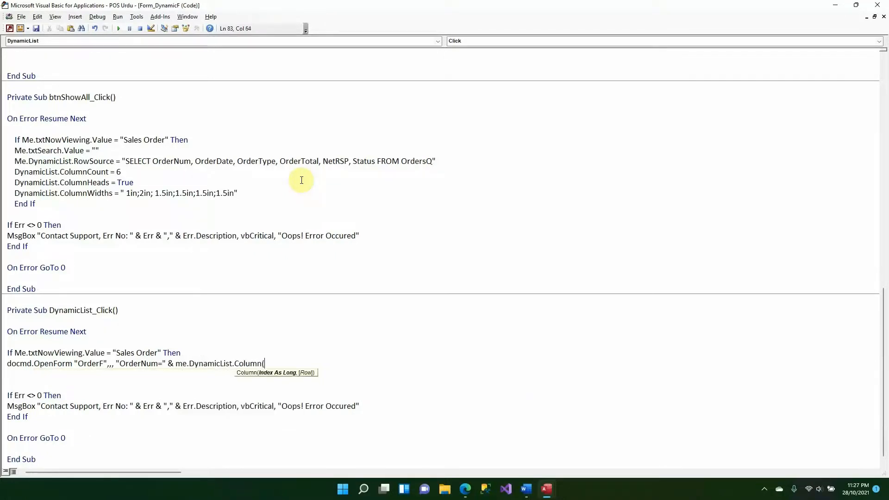
pyautogui.write('0)')
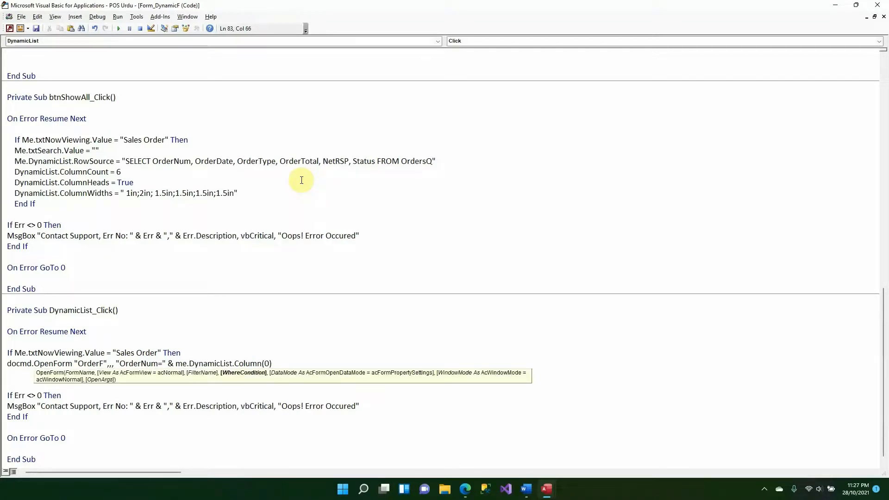
pyautogui.press('Return')
pyautogui.hotkey('alt', 'F11')
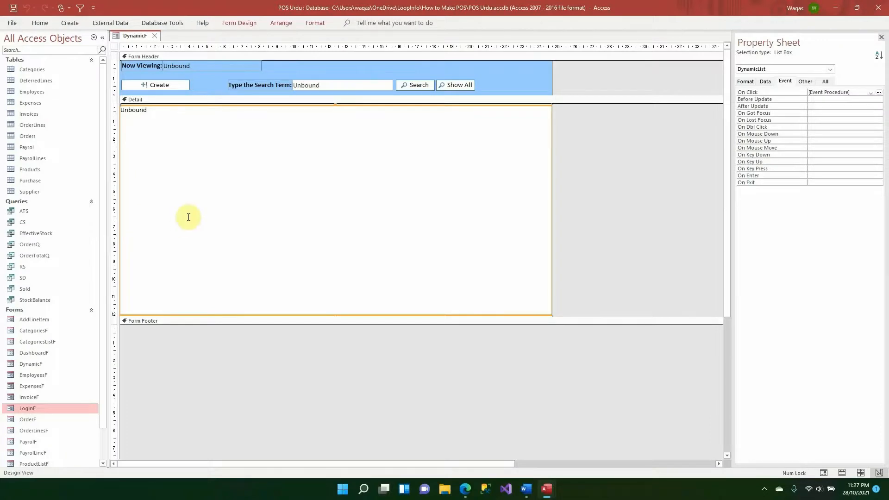
pyautogui.hotkey('alt', 'F11')
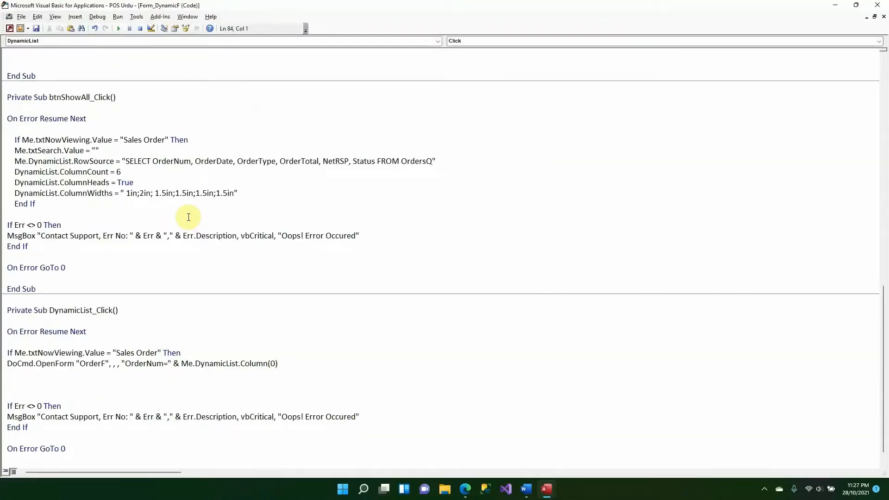
# Step: Close the Sales Order condition with End If, compile the POS Urdu project and close the code editor
pyautogui.write('end if')
pyautogui.press('Down')
pyautogui.press('Down')
pyautogui.press('Down')
pyautogui.click(97, 16)
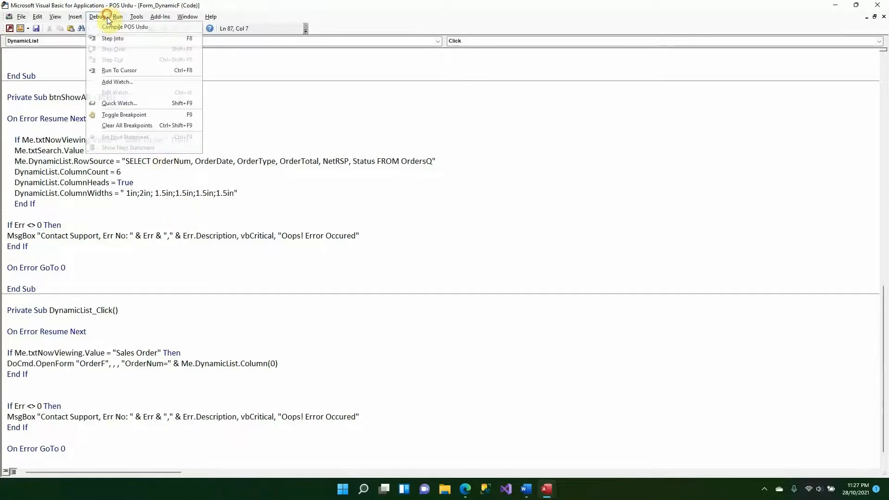
pyautogui.click(116, 28)
pyautogui.click(878, 5)
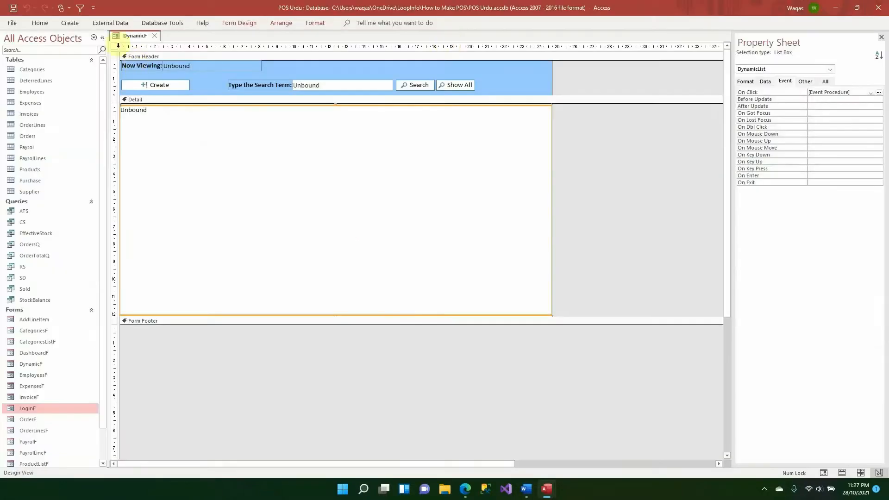
# Step: Close DynamicF, log in through LoginF with the employee's user ID and password, and view all sales orders
pyautogui.click(154, 35)
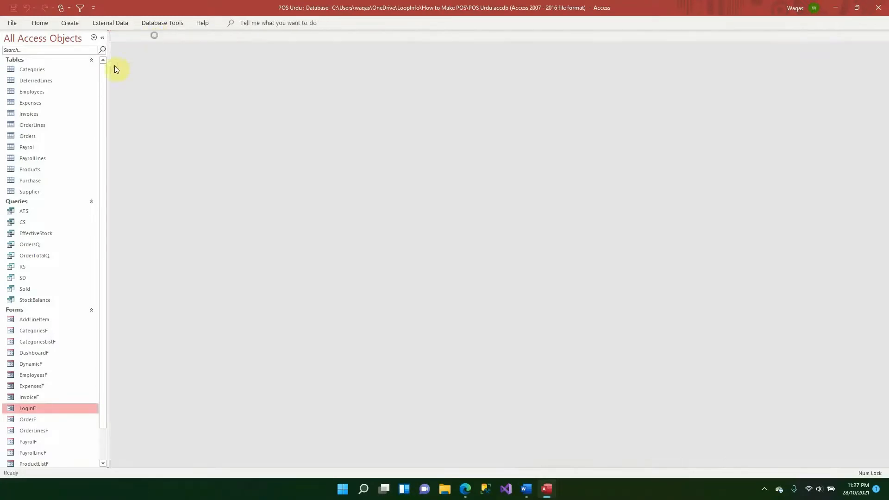
pyautogui.doubleClick(29, 410)
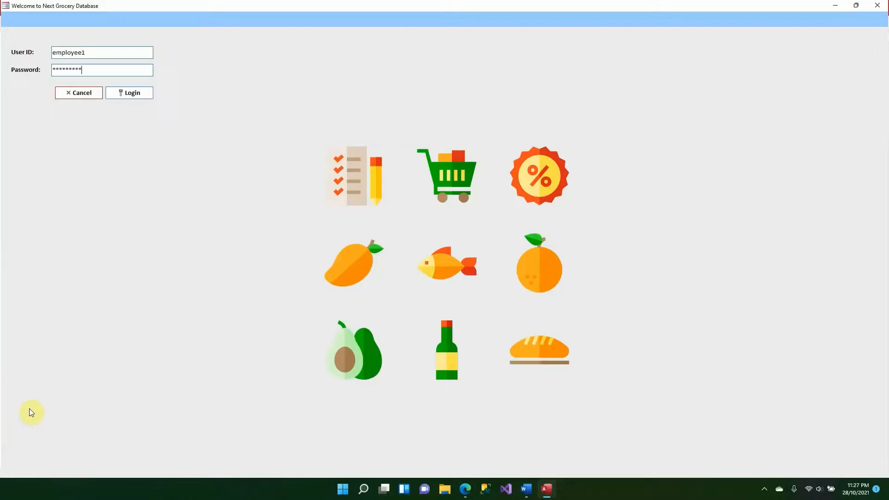
pyautogui.press('Return')
pyautogui.press('Return')
pyautogui.click(154, 84)
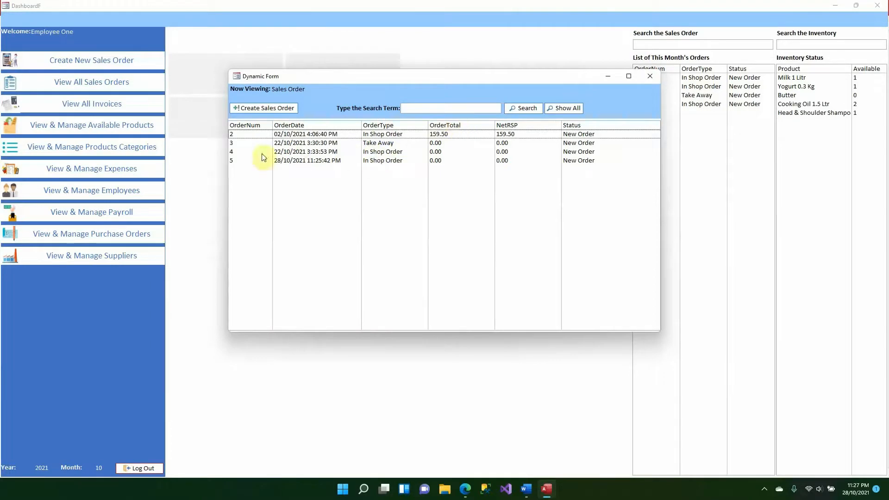
# Step: Test the list's click code by opening orders 4 and 2 from the list, closing each order form
pyautogui.doubleClick(325, 152)
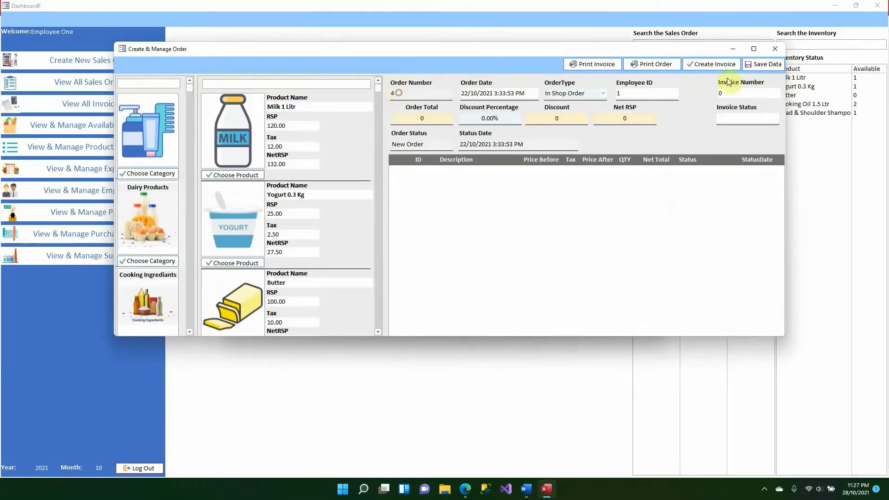
pyautogui.click(774, 48)
pyautogui.doubleClick(274, 133)
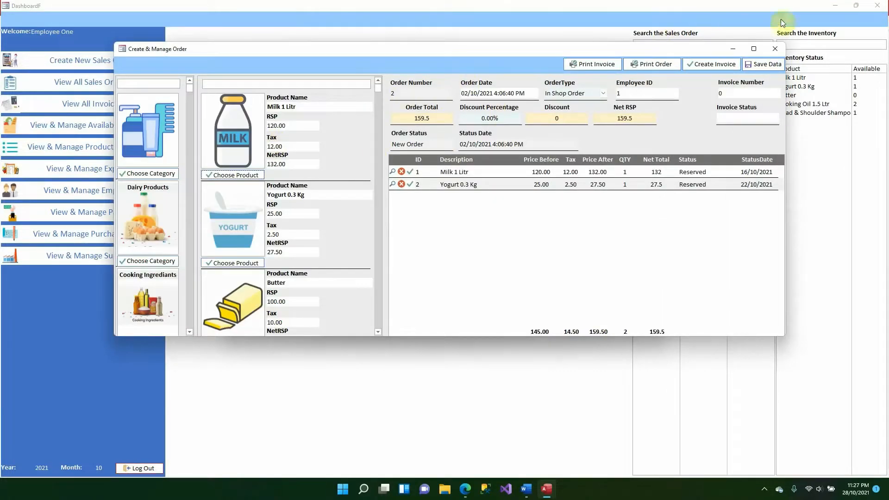
pyautogui.click(770, 48)
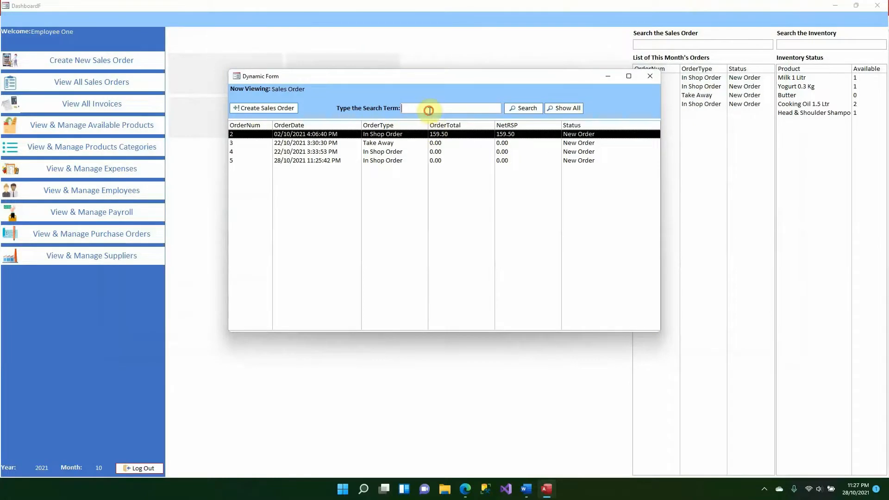
# Step: Search the sales orders for 5 and show all orders again, then request a new sales order but decline the confirmation
pyautogui.press('Return')
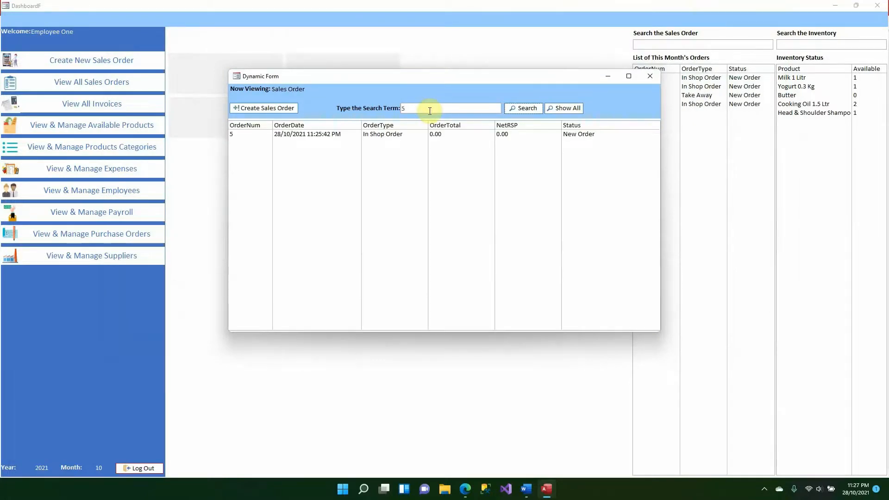
pyautogui.click(564, 109)
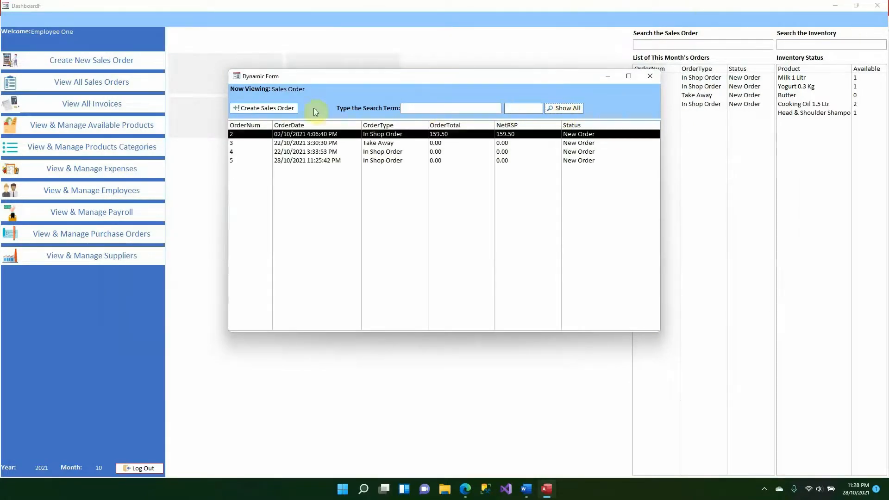
pyautogui.click(260, 108)
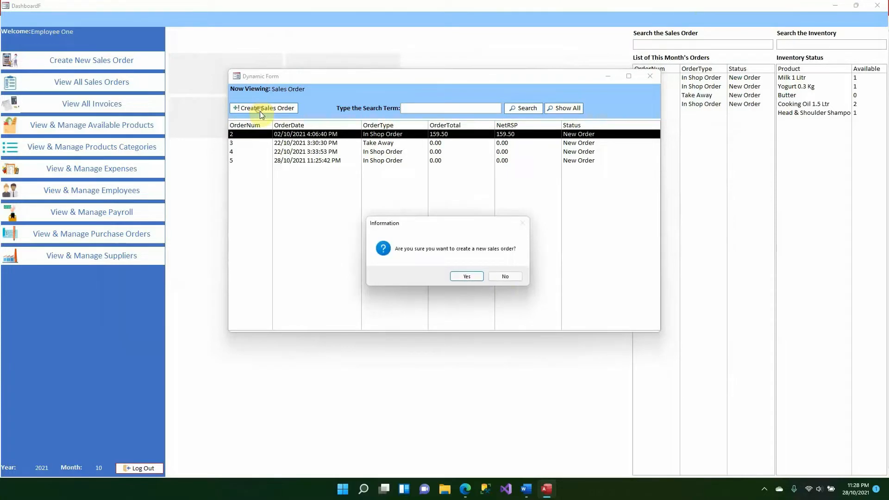
pyautogui.click(519, 280)
# Step: Open order 4 from the sales order list again, move its window down and close it
pyautogui.click(384, 152)
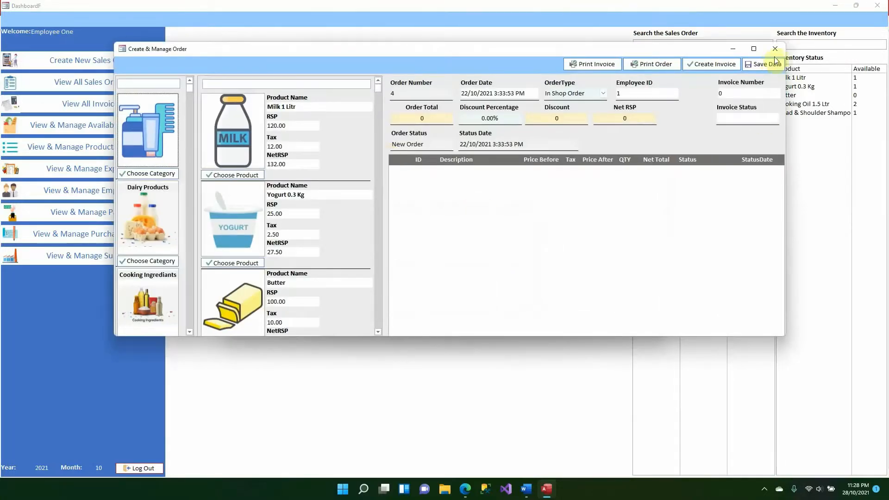
pyautogui.moveTo(637, 52); pyautogui.dragTo(642, 102)
pyautogui.click(784, 96)
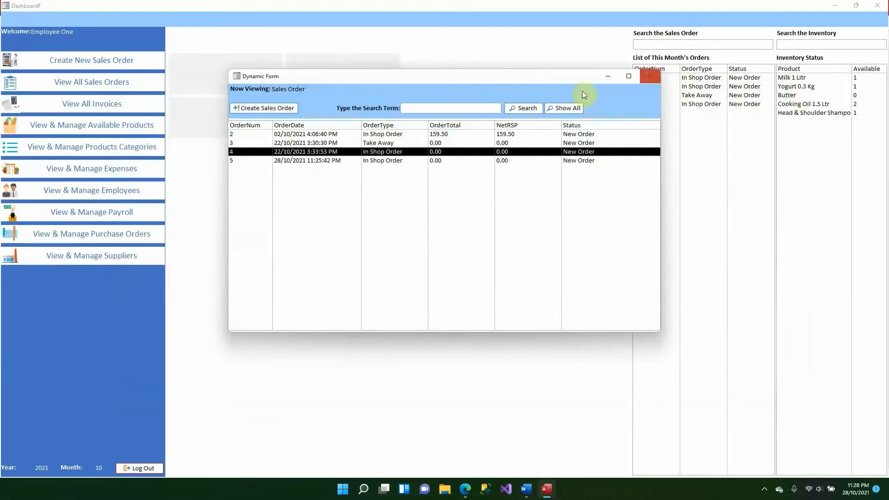